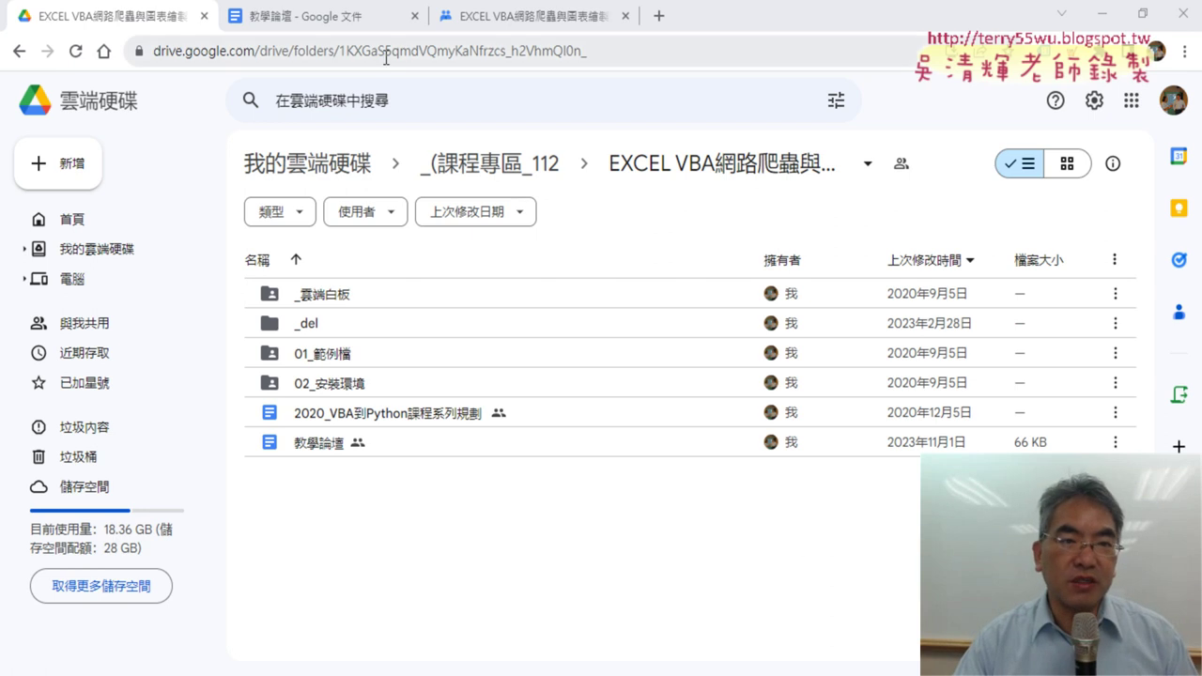
Step: In the class forum post, mark the lesson phrases 大樂透資料下載 and then 外匯下載
{"action": "left_click", "coordinate": [540, 26]}
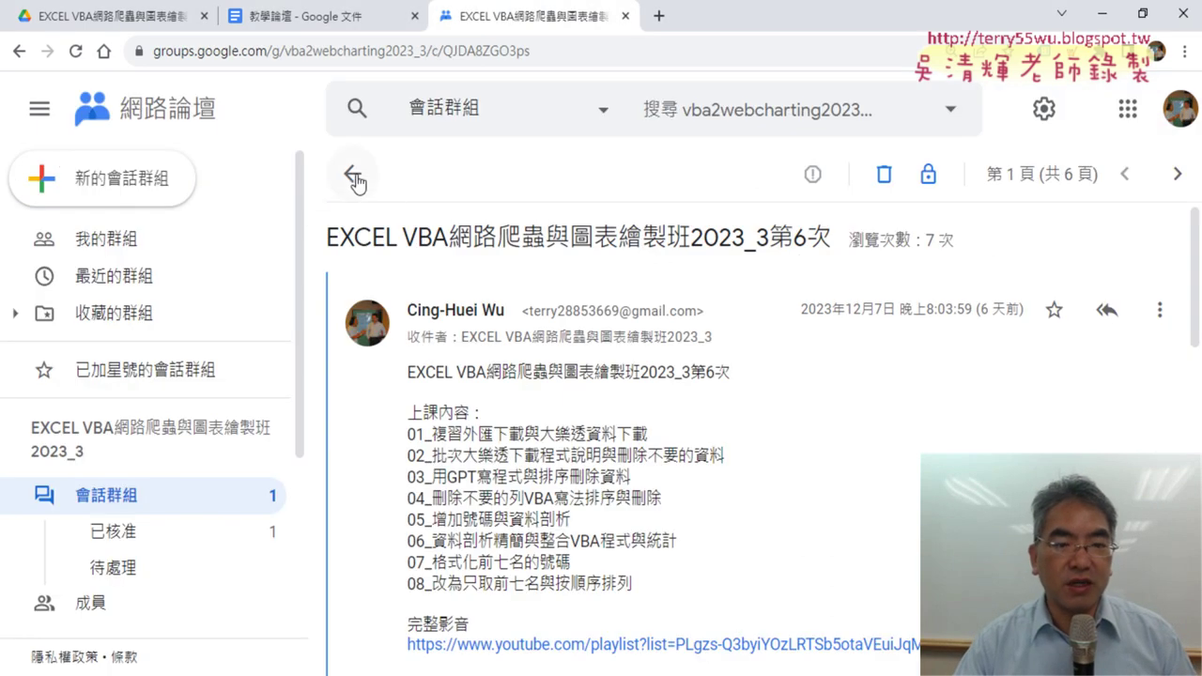
{"action": "scroll", "coordinate": [520, 375], "scroll_direction": "down", "scroll_amount": 1}
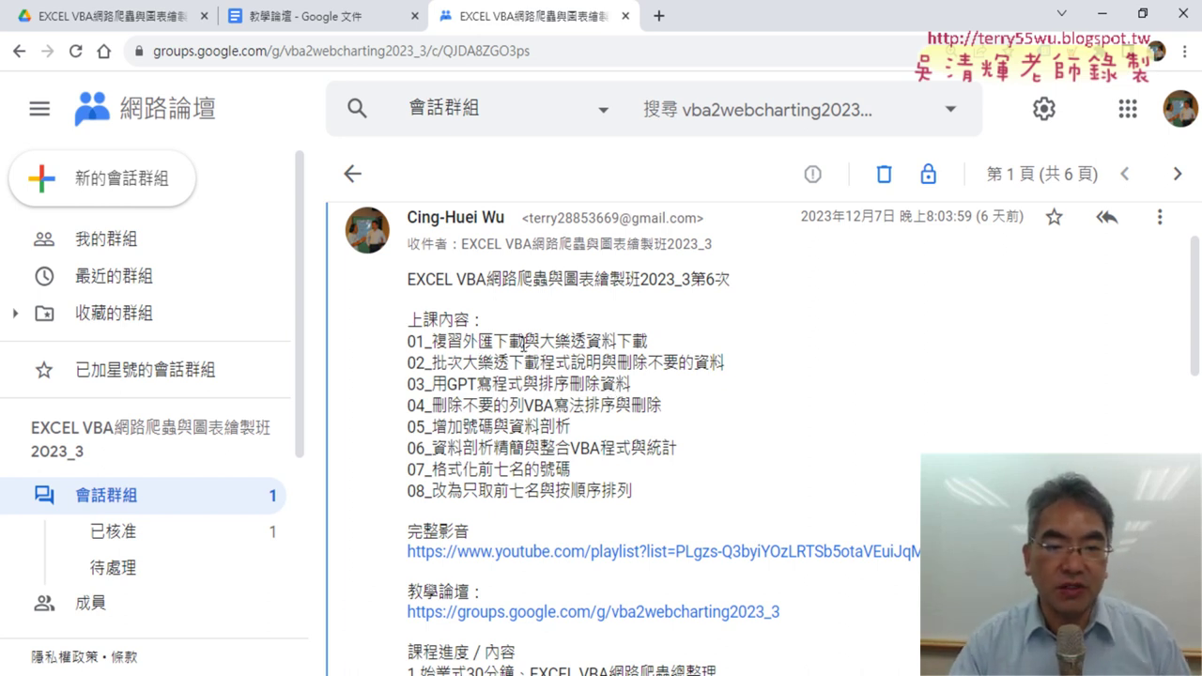
{"action": "left_click_drag", "start_coordinate": [540, 341], "coordinate": [648, 342]}
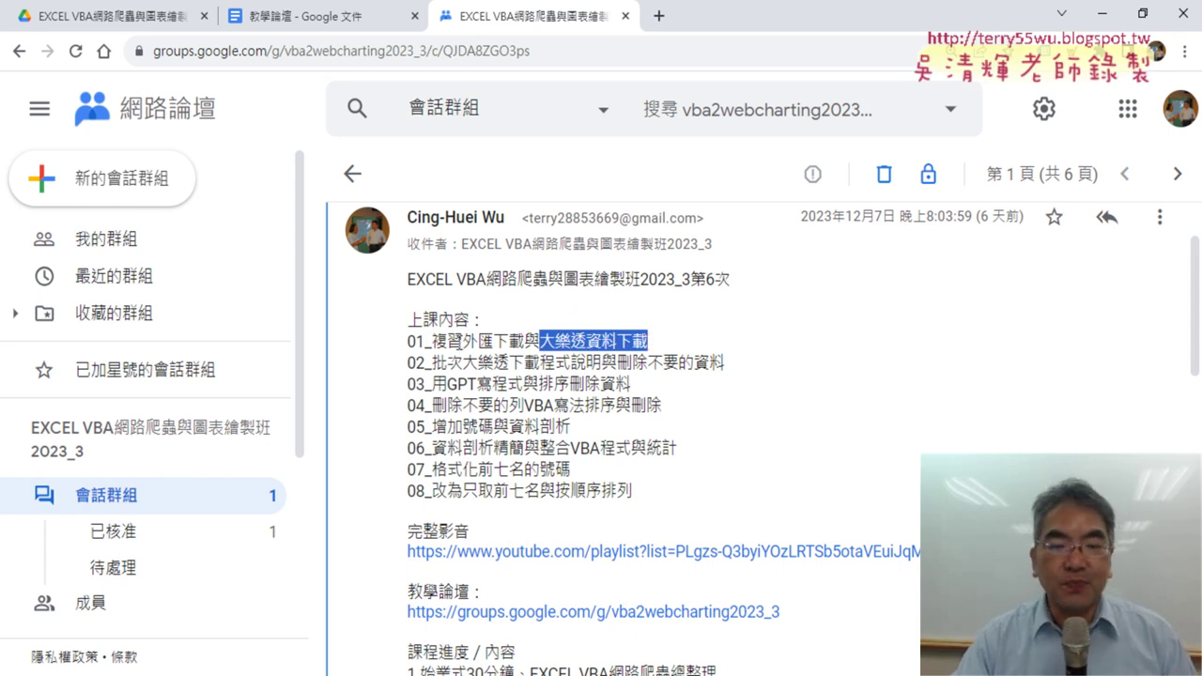
{"action": "left_click_drag", "start_coordinate": [462, 342], "coordinate": [523, 342]}
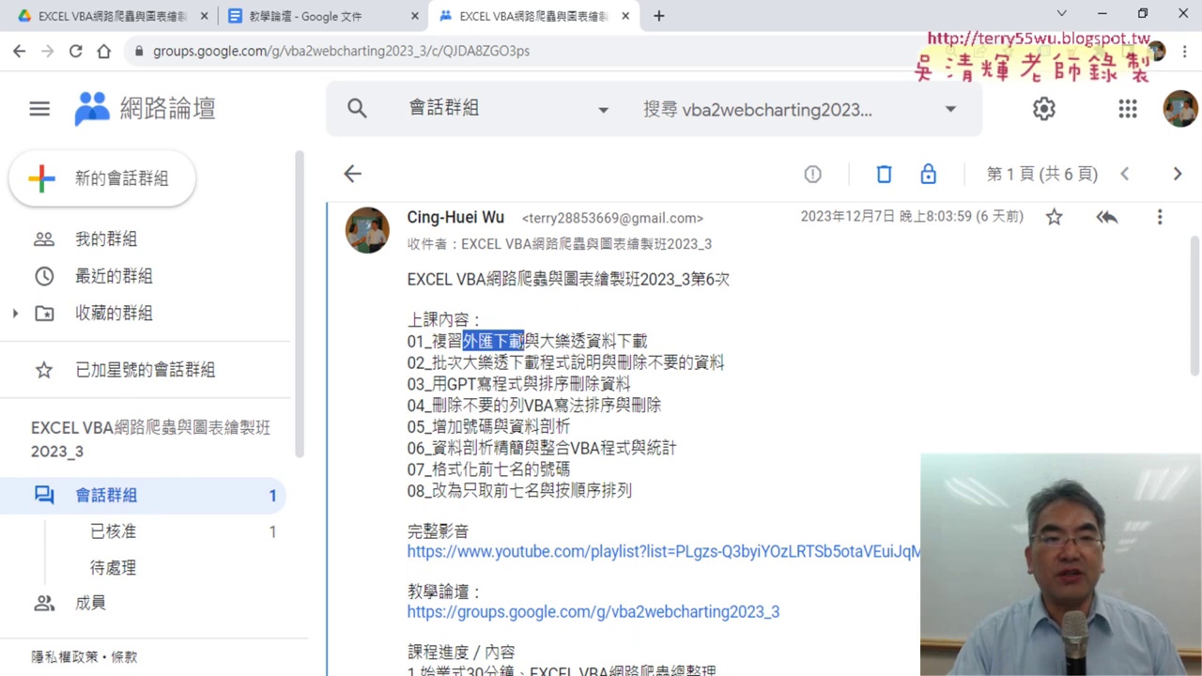
Step: Open the 02_用QueryTables下載大樂透歷史資料 document from Drive's _雲端白板 folder
{"action": "left_click", "coordinate": [111, 16]}
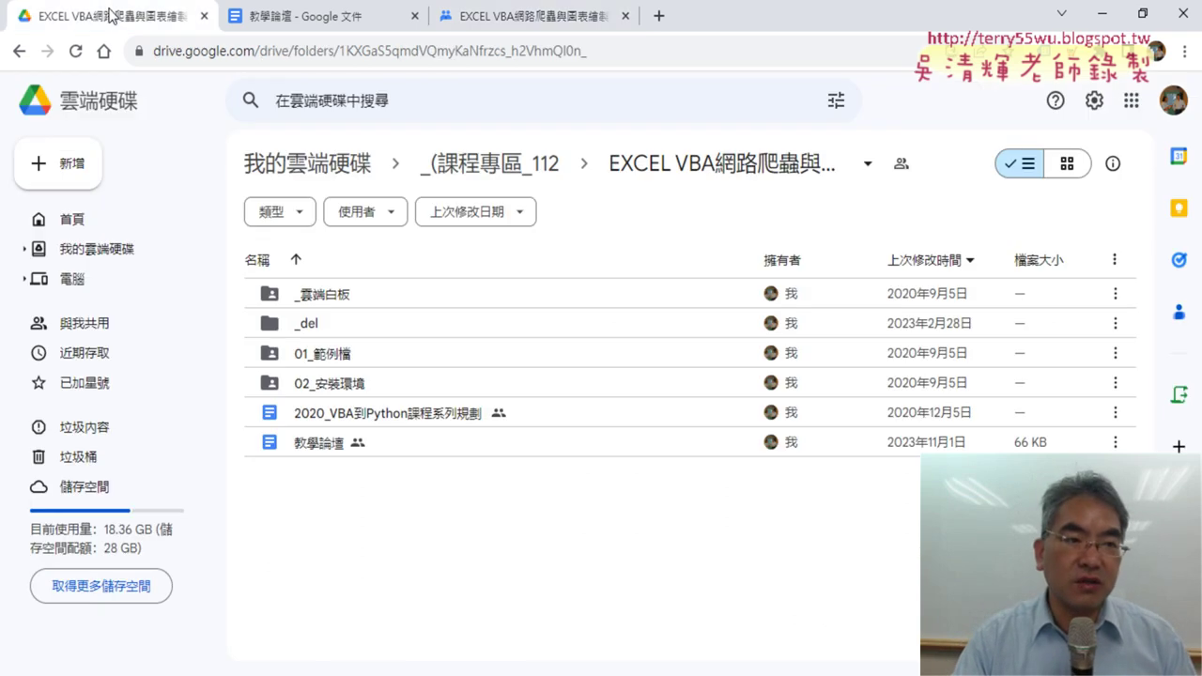
{"action": "double_click", "coordinate": [361, 293]}
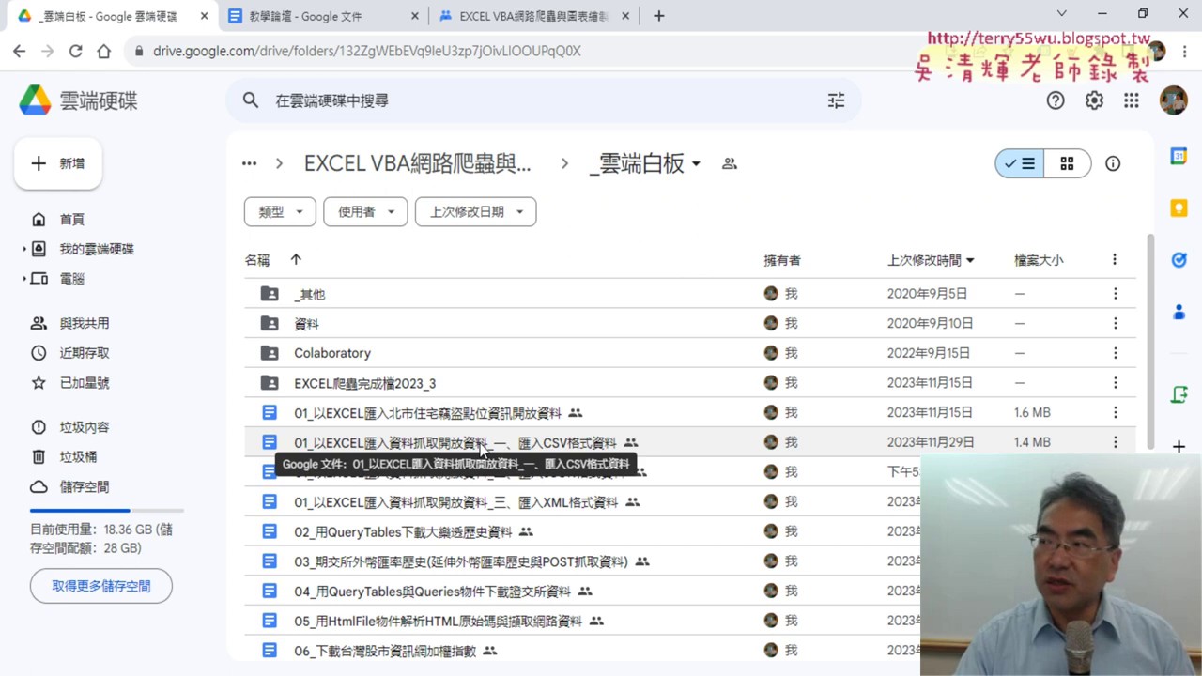
{"action": "double_click", "coordinate": [431, 531]}
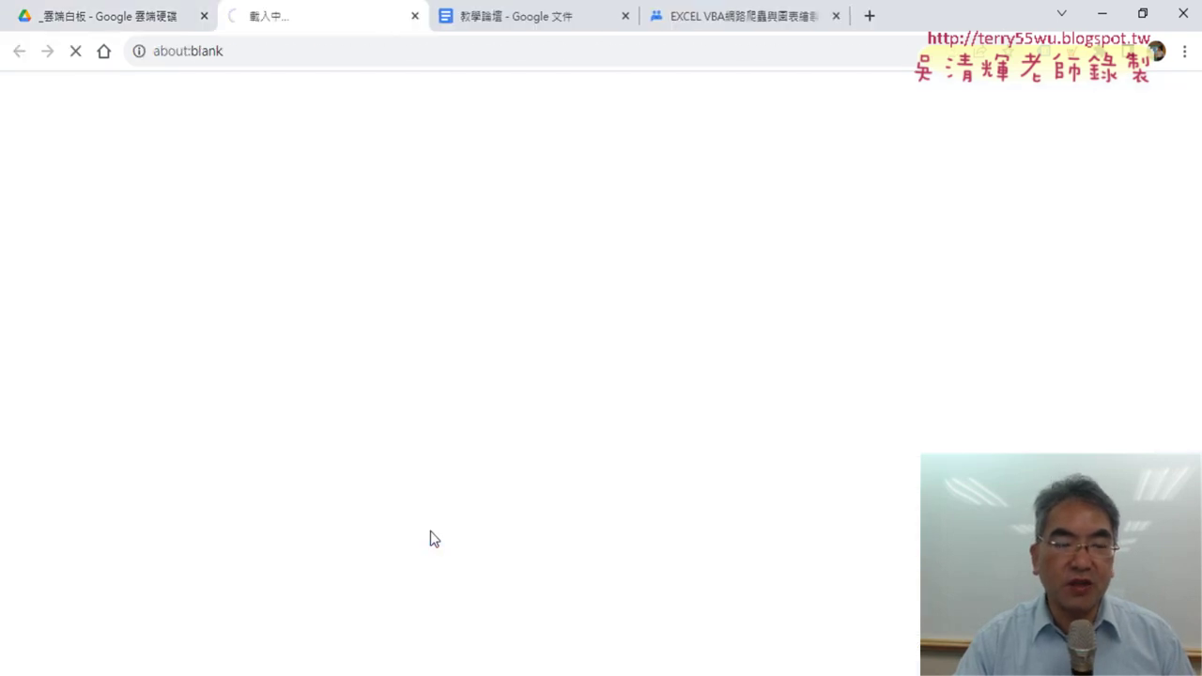
Step: Open the 01_ CSV import document in its own tab, then return to the QueryTables lottery document
{"action": "left_click", "coordinate": [127, 14]}
{"action": "double_click", "coordinate": [472, 455]}
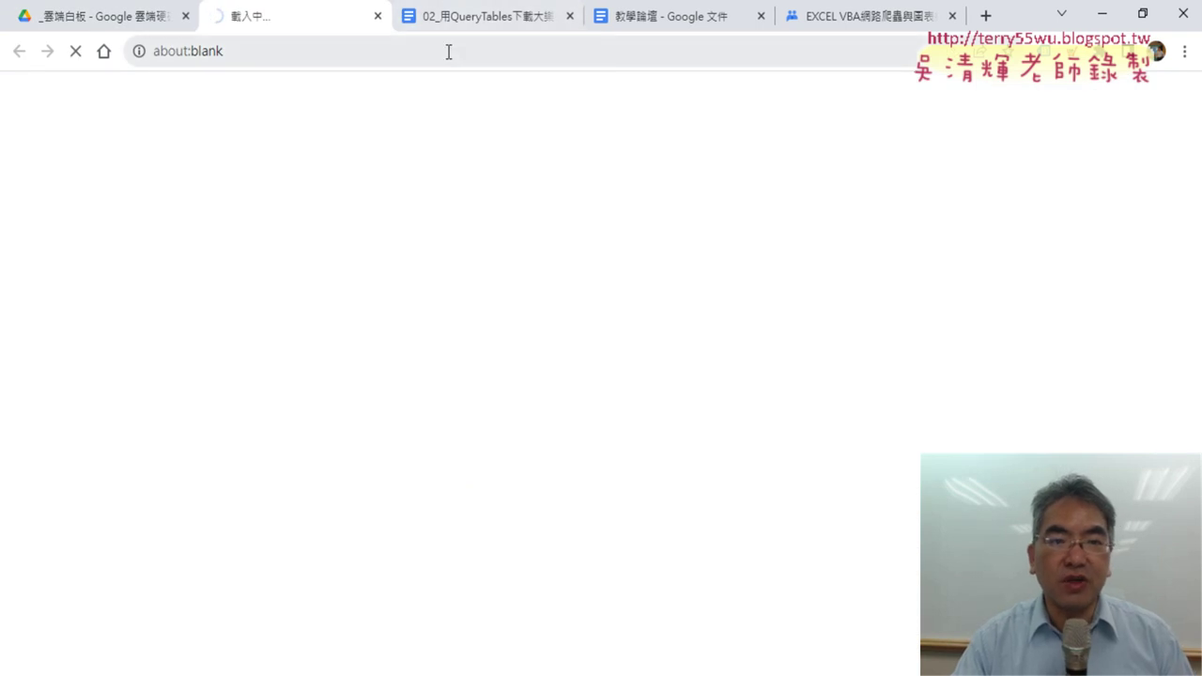
{"action": "left_click", "coordinate": [460, 16]}
Step: Scroll the QueryTables document to its sample macro and select the code
{"action": "scroll", "coordinate": [446, 439], "scroll_direction": "down", "scroll_amount": 1}
{"action": "scroll", "coordinate": [446, 439], "scroll_direction": "down", "scroll_amount": 5}
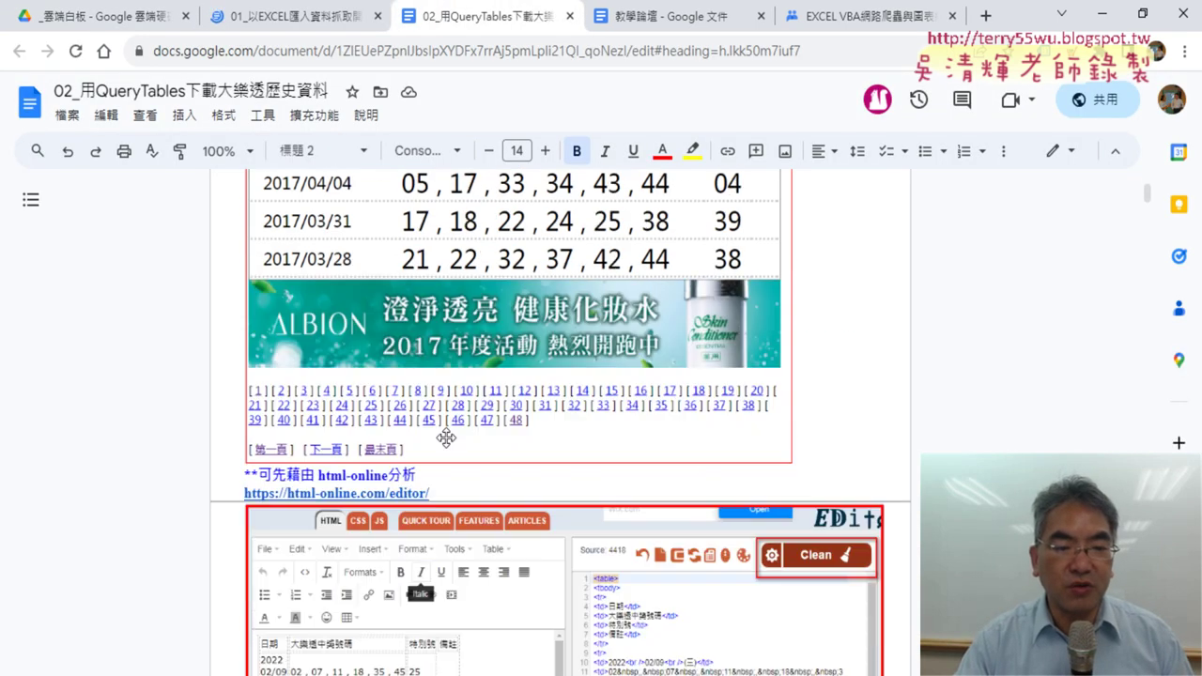
{"action": "scroll", "coordinate": [446, 439], "scroll_direction": "down", "scroll_amount": 5}
{"action": "scroll", "coordinate": [446, 436], "scroll_direction": "down", "scroll_amount": 4}
{"action": "scroll", "coordinate": [447, 436], "scroll_direction": "down", "scroll_amount": 3}
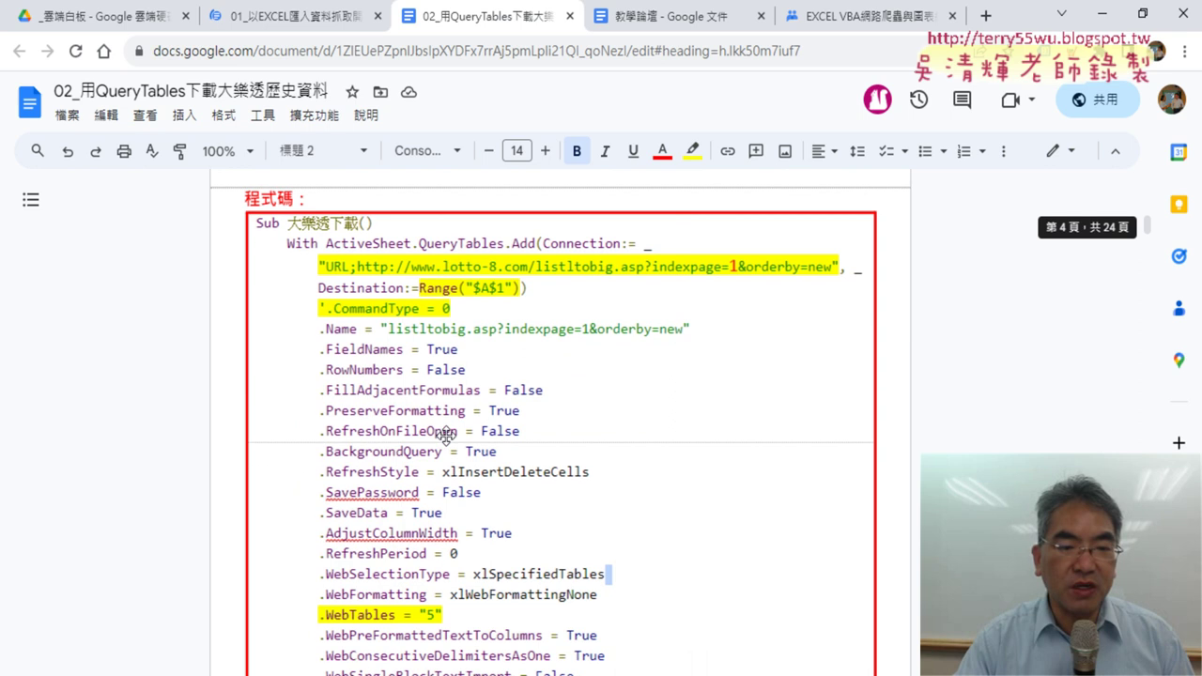
{"action": "scroll", "coordinate": [447, 436], "scroll_direction": "down", "scroll_amount": 5}
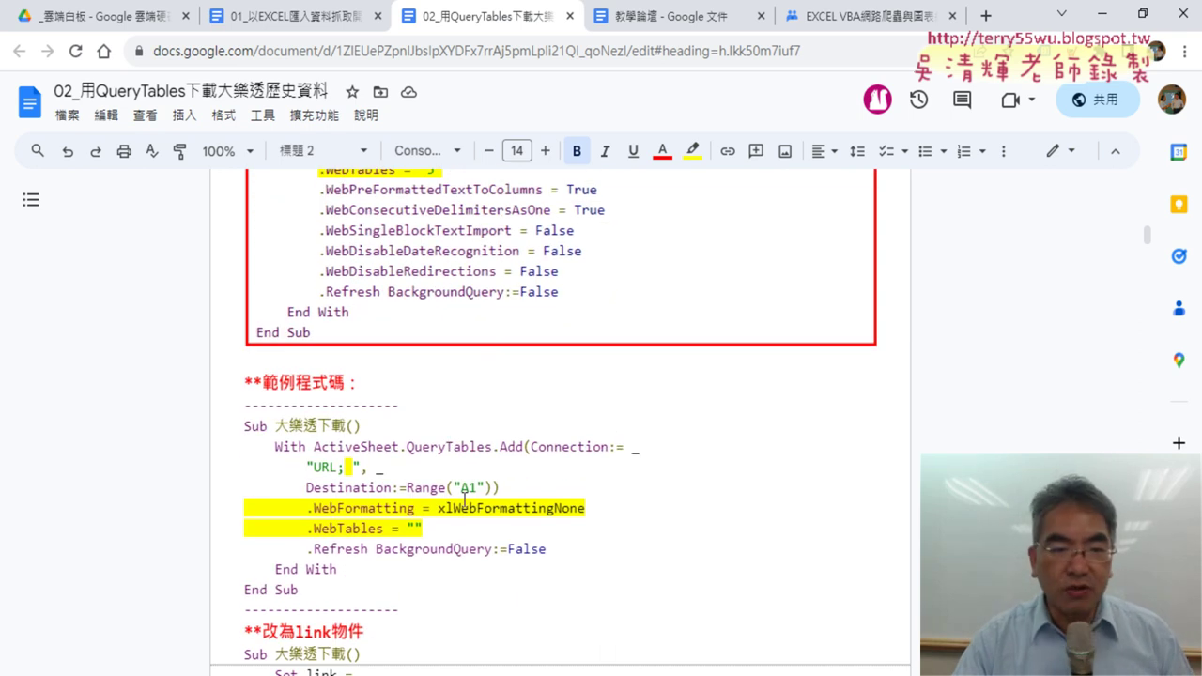
{"action": "left_click", "coordinate": [227, 430]}
{"action": "left_click_drag", "start_coordinate": [226, 430], "coordinate": [364, 592]}
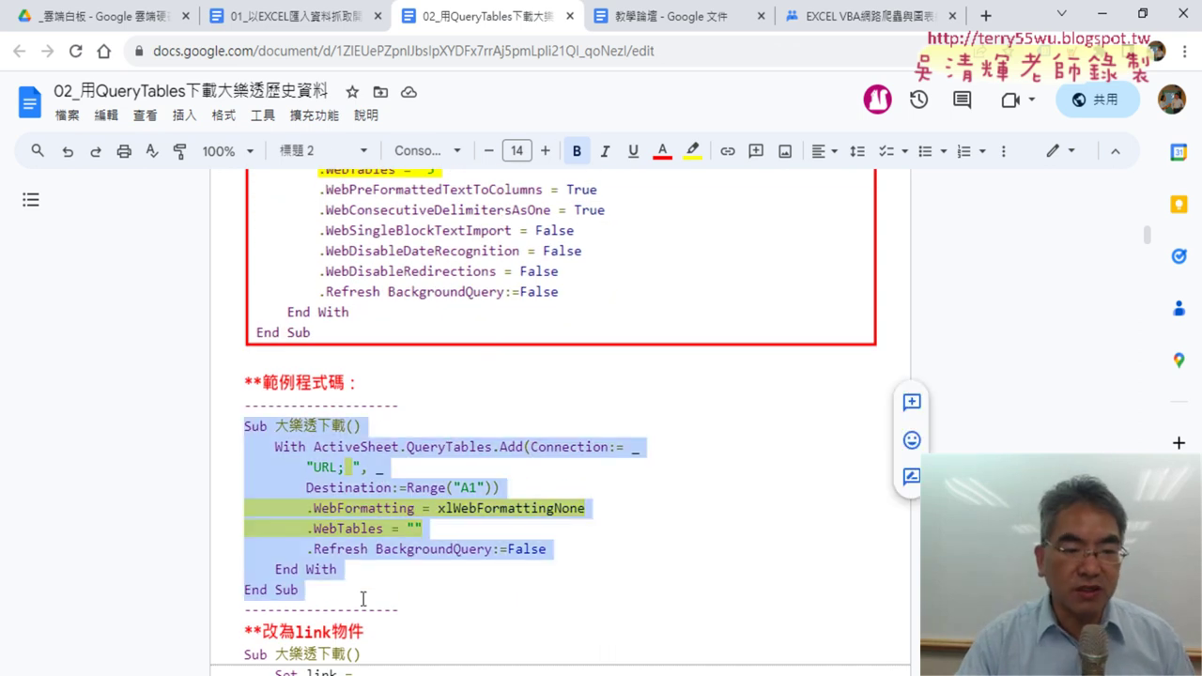
Step: Select the word QueryTables in the sample macro and bring the CSV import document forward
{"action": "scroll", "coordinate": [455, 467], "scroll_direction": "down", "scroll_amount": 1}
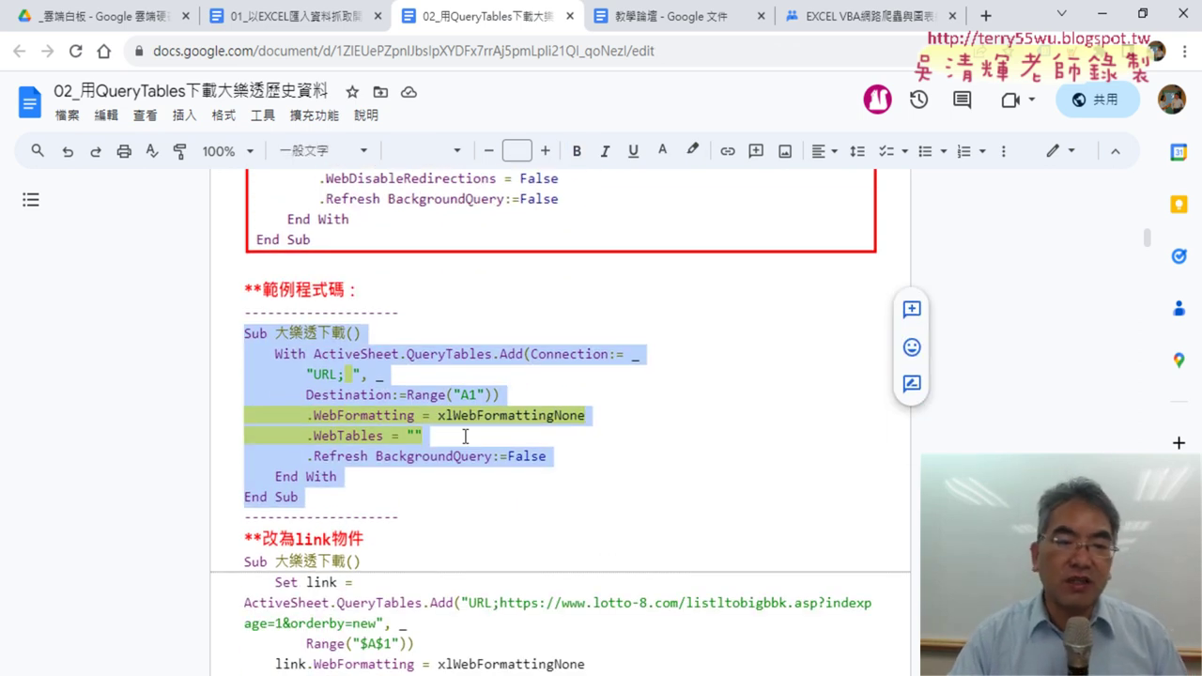
{"action": "left_click", "coordinate": [479, 375]}
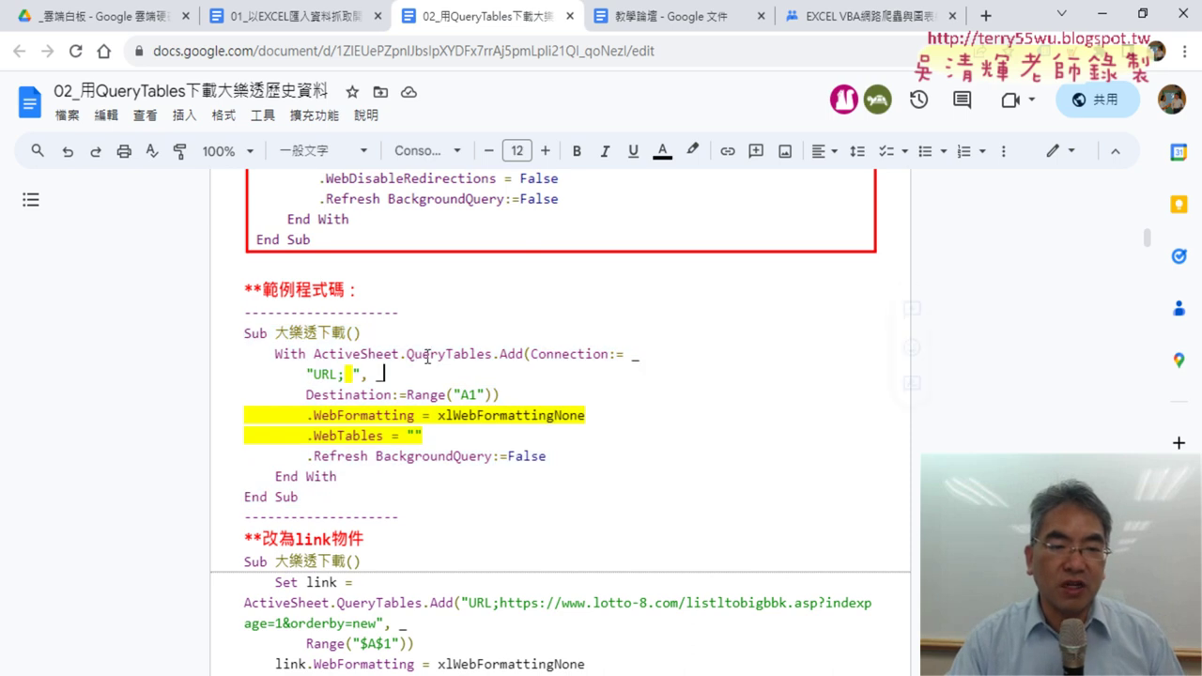
{"action": "left_click_drag", "start_coordinate": [408, 350], "coordinate": [496, 350]}
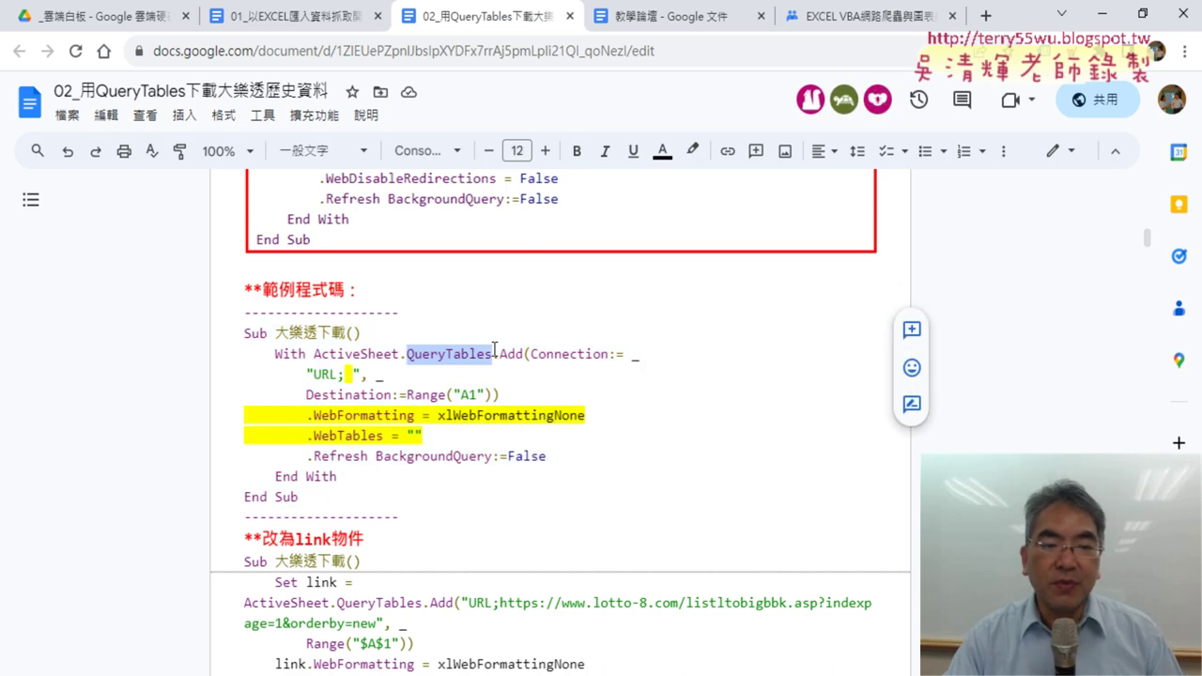
{"action": "left_click", "coordinate": [297, 15]}
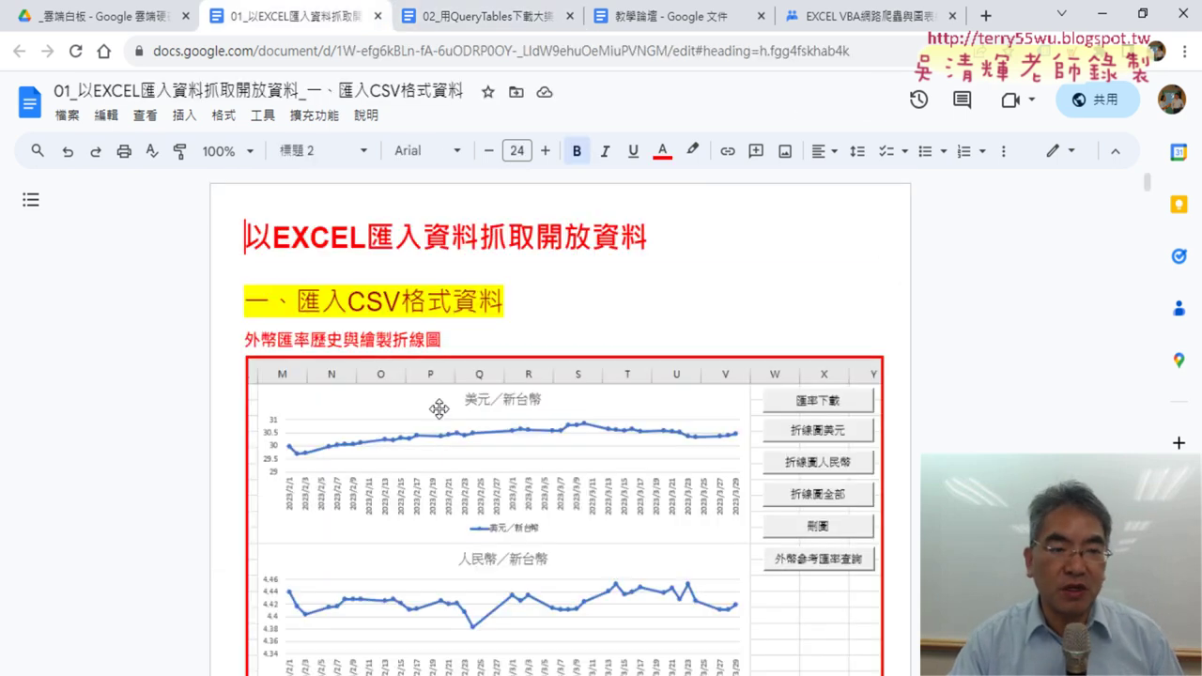
Step: Bold and yellow-highlight "TEXT;" in the template code, then return to the QueryTables document
{"action": "scroll", "coordinate": [442, 406], "scroll_direction": "down", "scroll_amount": 4}
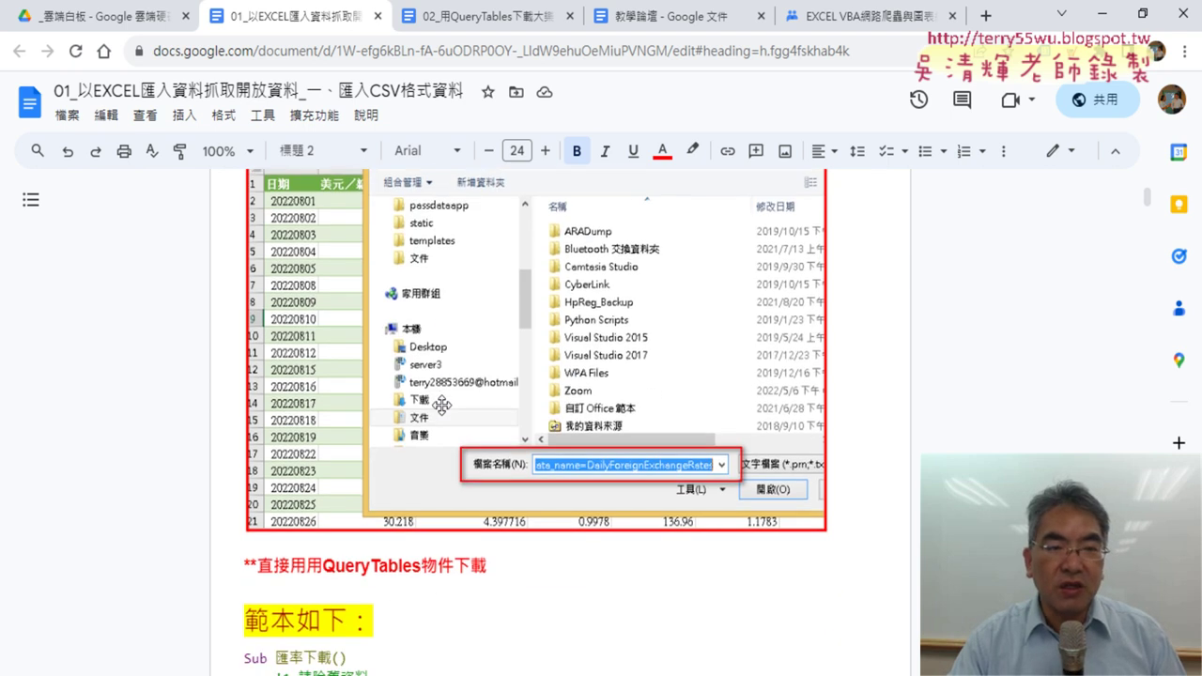
{"action": "scroll", "coordinate": [442, 406], "scroll_direction": "up", "scroll_amount": 2}
{"action": "scroll", "coordinate": [442, 406], "scroll_direction": "down", "scroll_amount": 2}
{"action": "scroll", "coordinate": [441, 406], "scroll_direction": "down", "scroll_amount": 4}
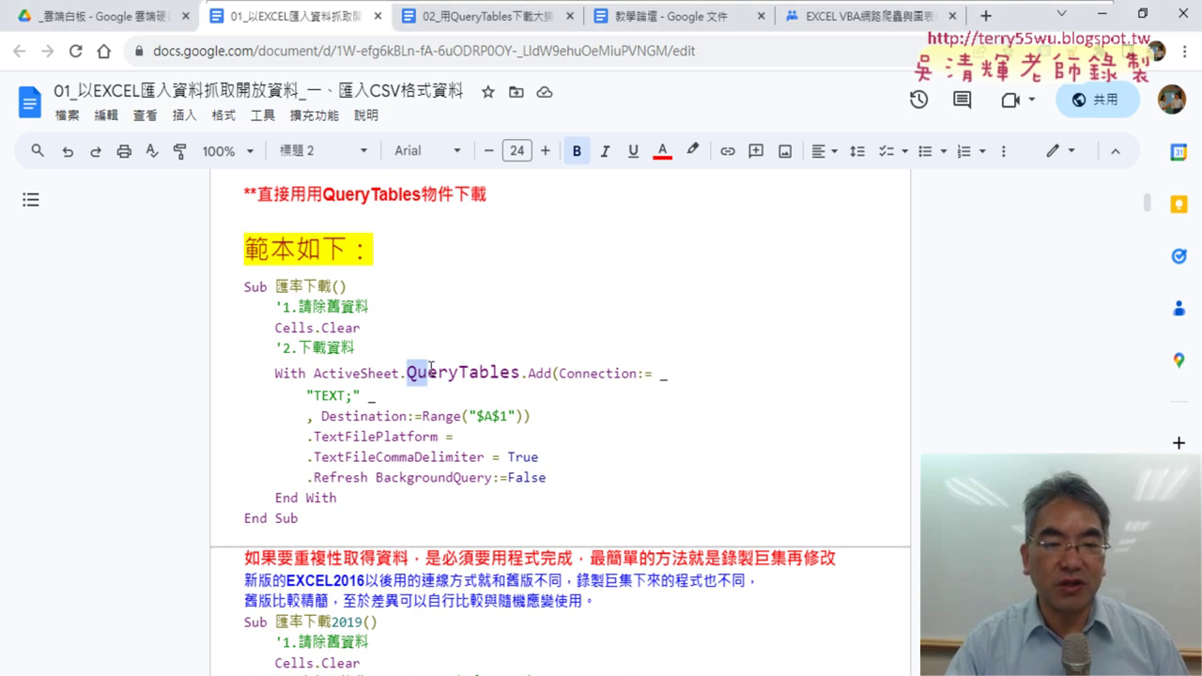
{"action": "double_click", "coordinate": [408, 373]}
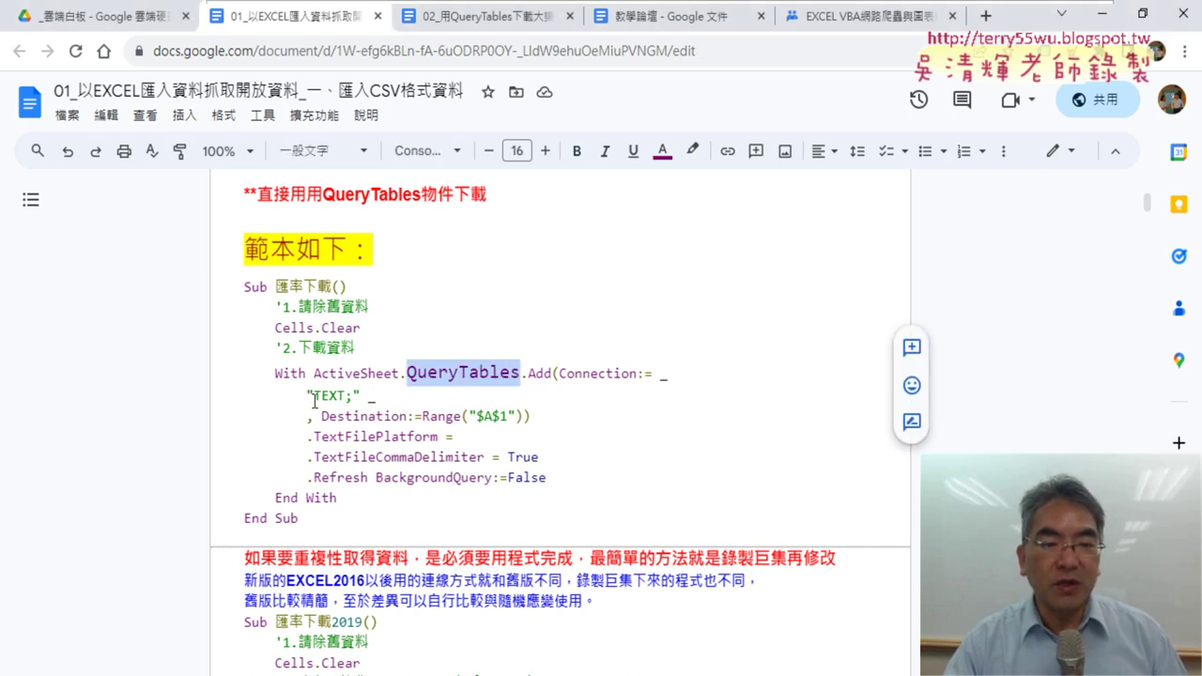
{"action": "left_click_drag", "start_coordinate": [314, 396], "coordinate": [350, 396]}
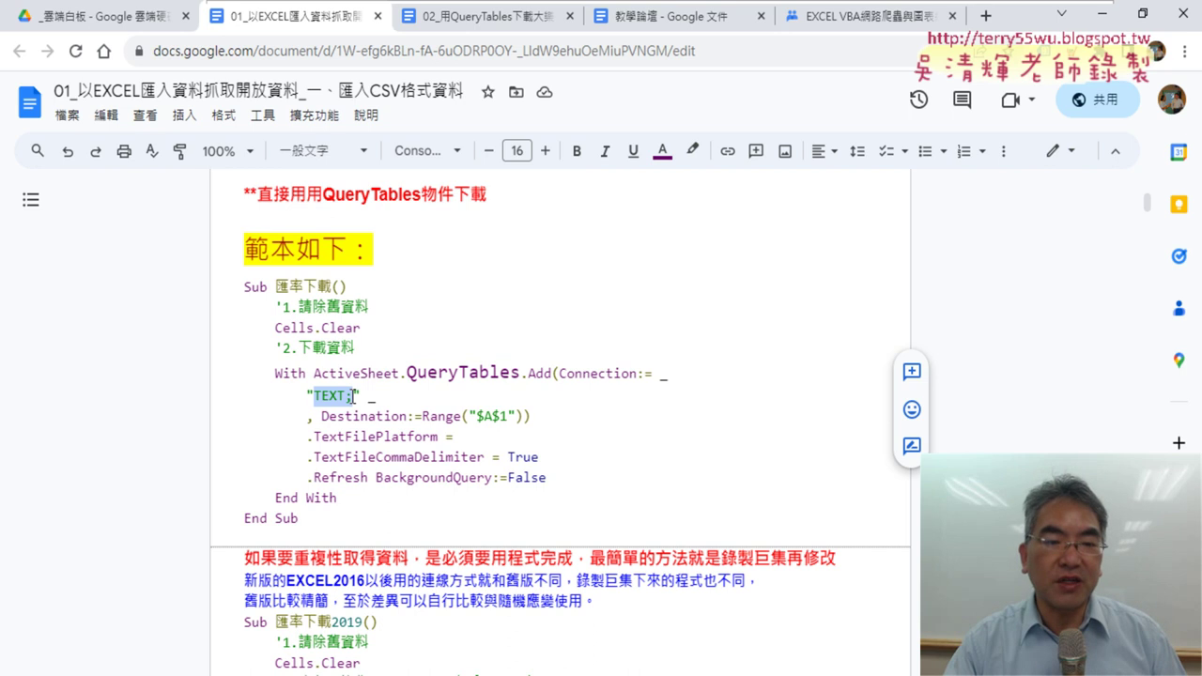
{"action": "left_click", "coordinate": [578, 152]}
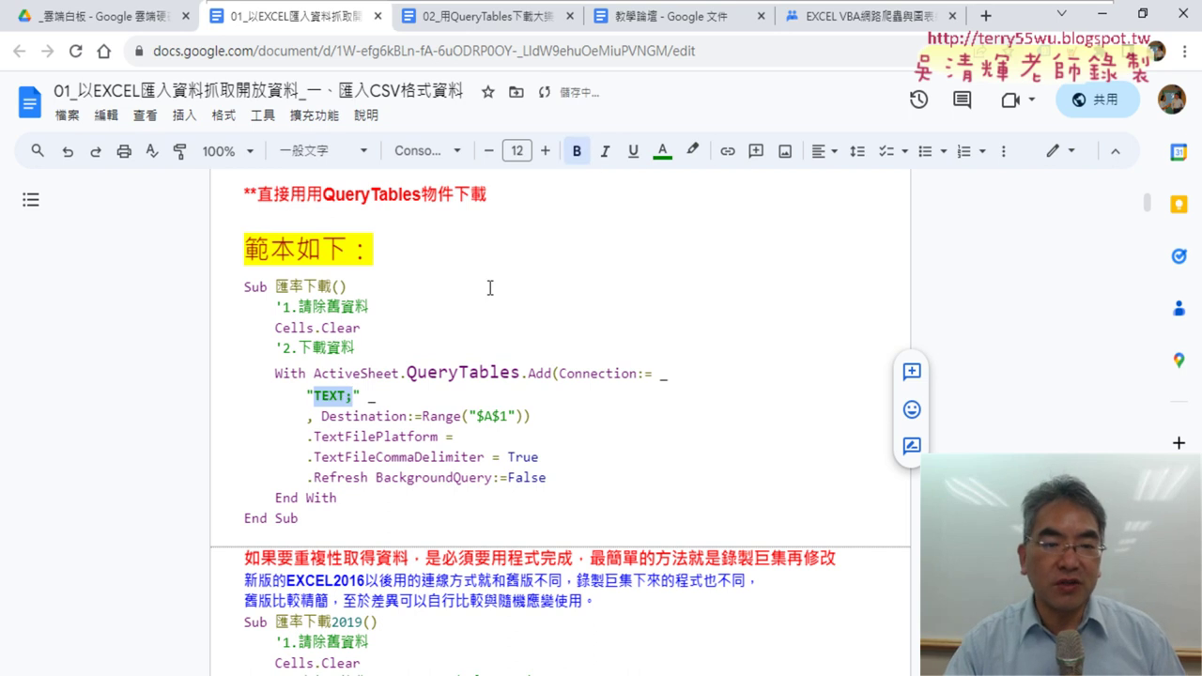
{"action": "left_click", "coordinate": [695, 152]}
{"action": "left_click", "coordinate": [759, 234]}
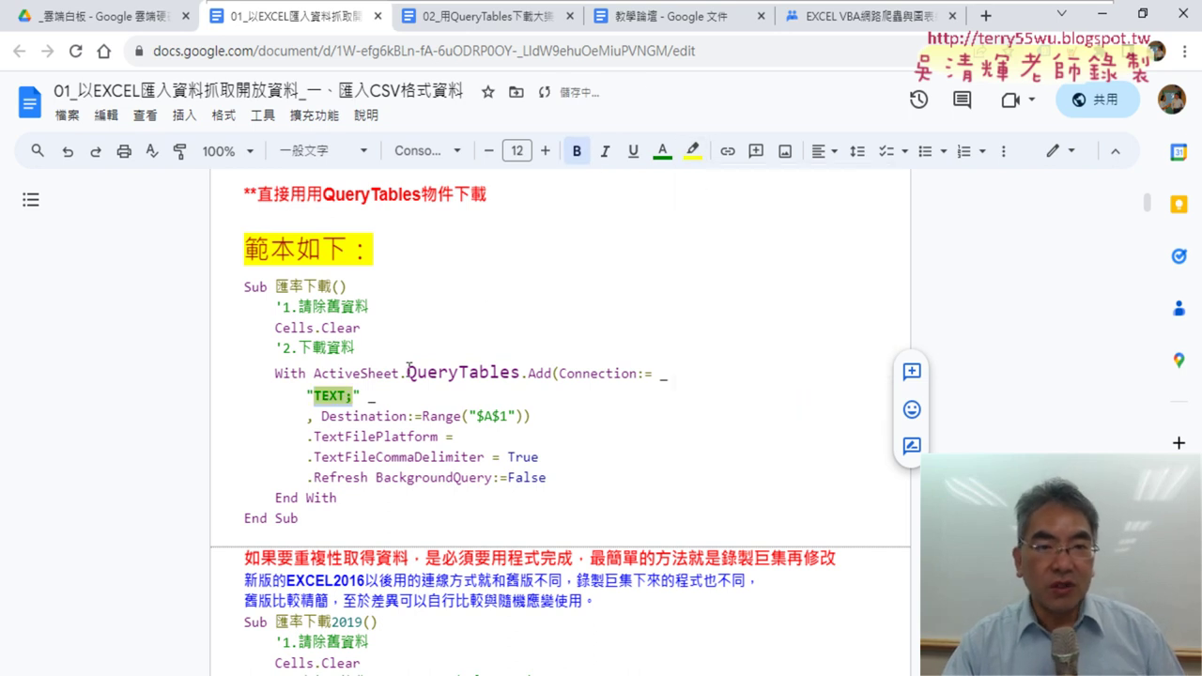
{"action": "left_click", "coordinate": [477, 18]}
{"action": "left_click", "coordinate": [411, 416]}
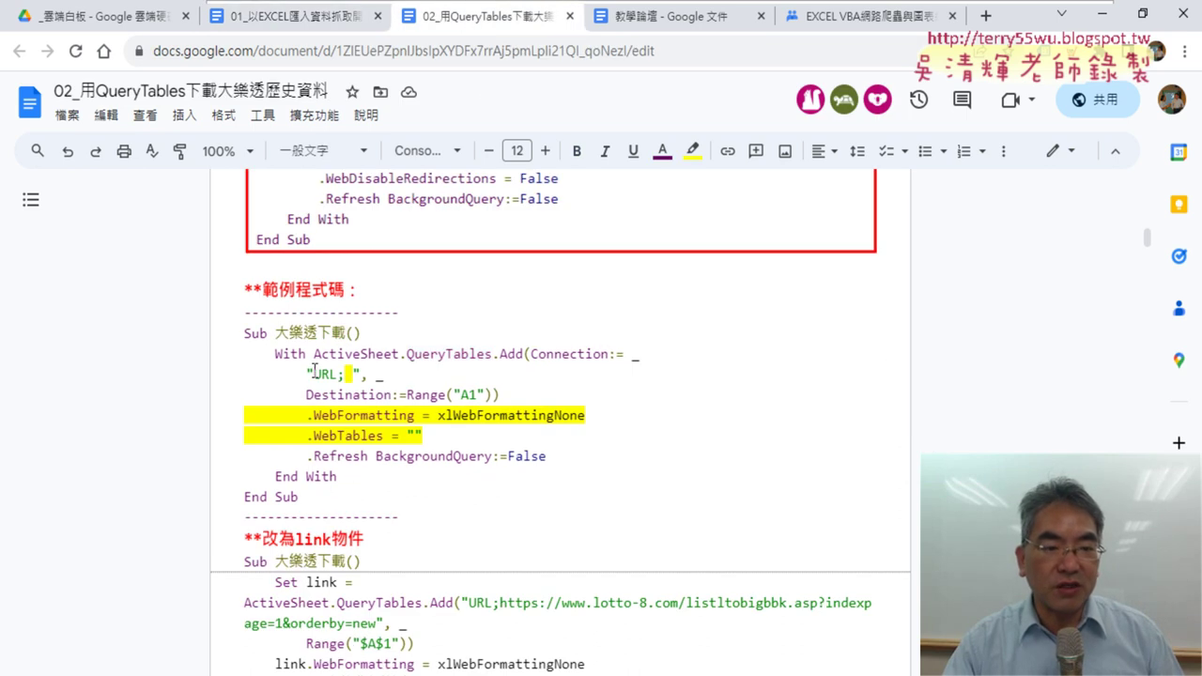
{"action": "left_click_drag", "start_coordinate": [314, 374], "coordinate": [338, 374]}
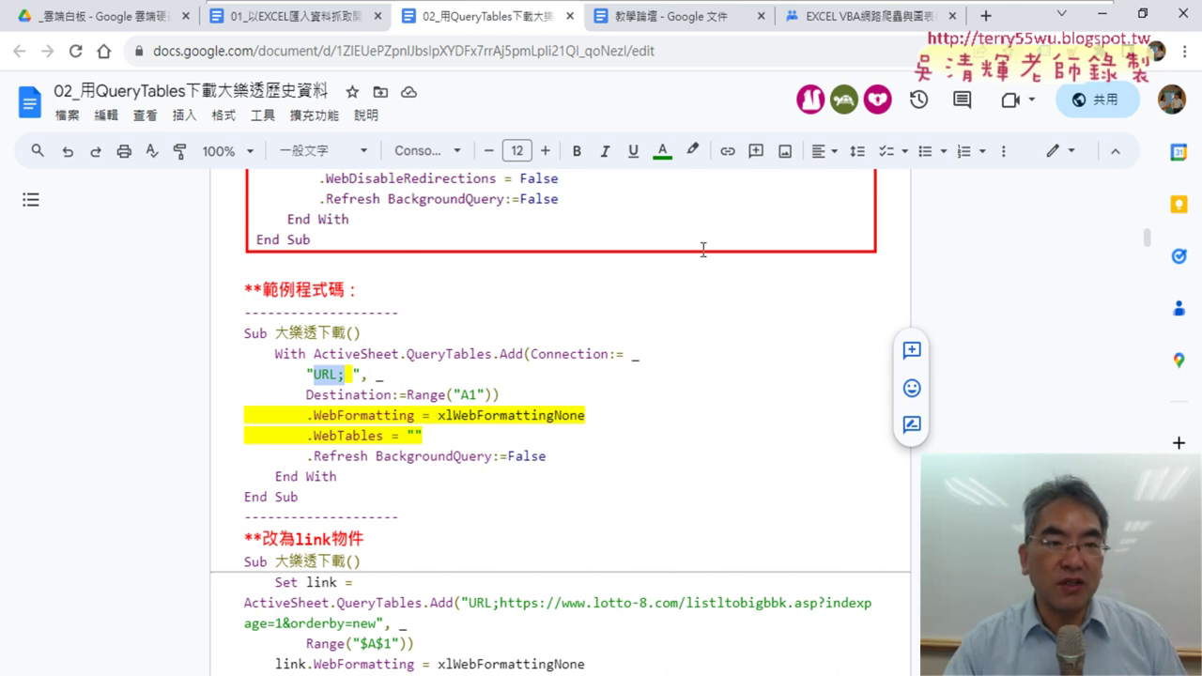
{"action": "left_click", "coordinate": [340, 16]}
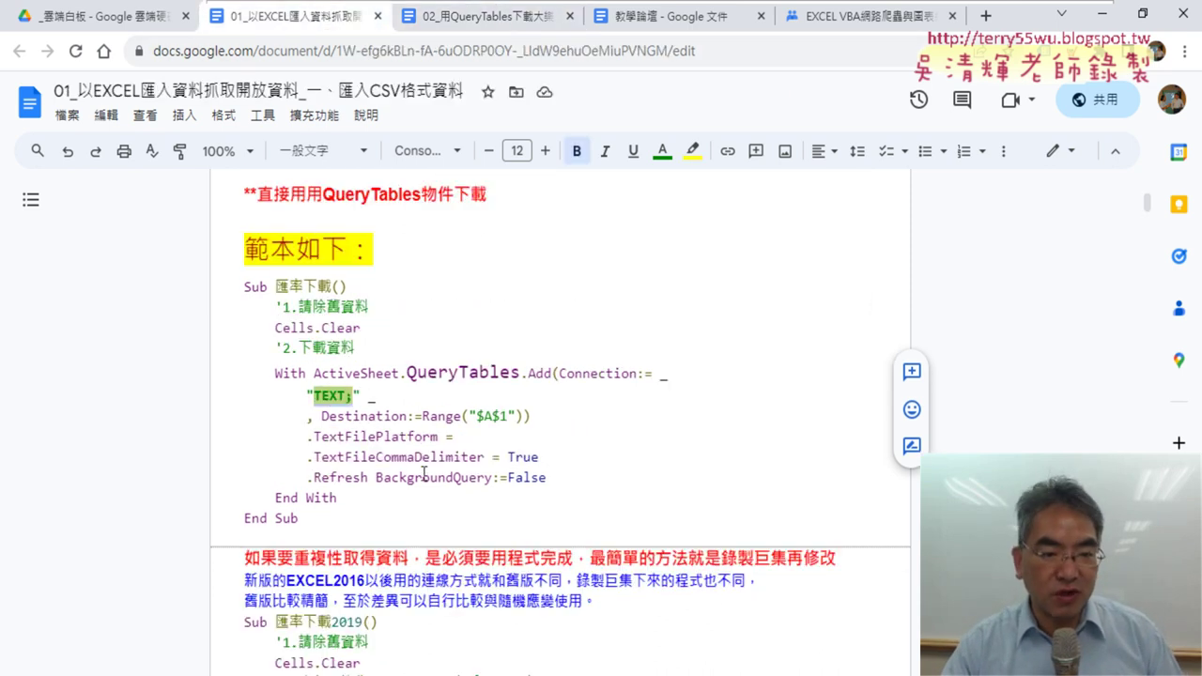
{"action": "left_click_drag", "start_coordinate": [461, 440], "coordinate": [315, 438]}
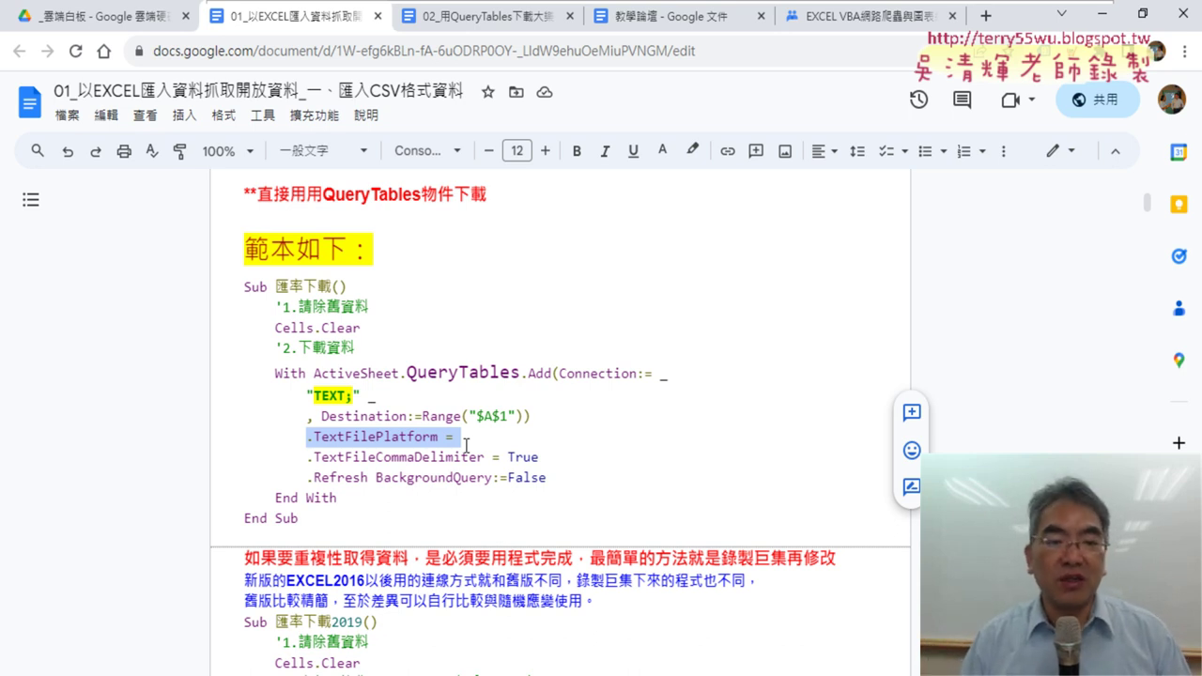
{"action": "left_click", "coordinate": [532, 23]}
{"action": "left_click", "coordinate": [461, 456]}
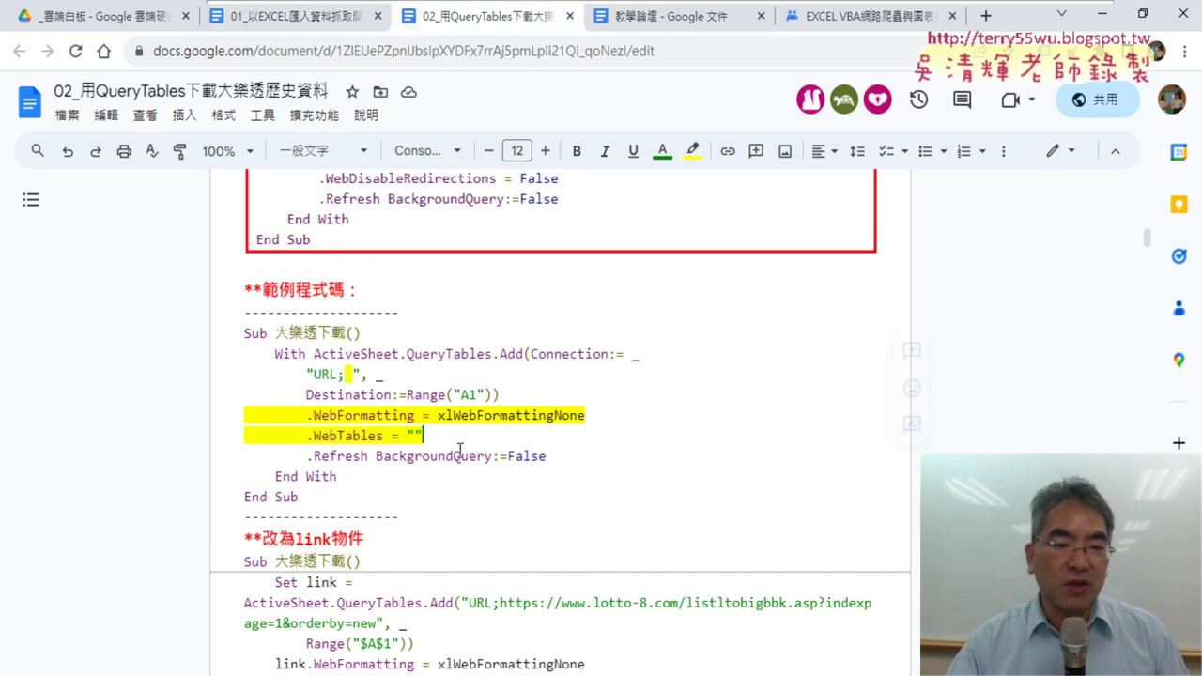
{"action": "left_click_drag", "start_coordinate": [307, 436], "coordinate": [424, 438]}
{"action": "left_click", "coordinate": [390, 438]}
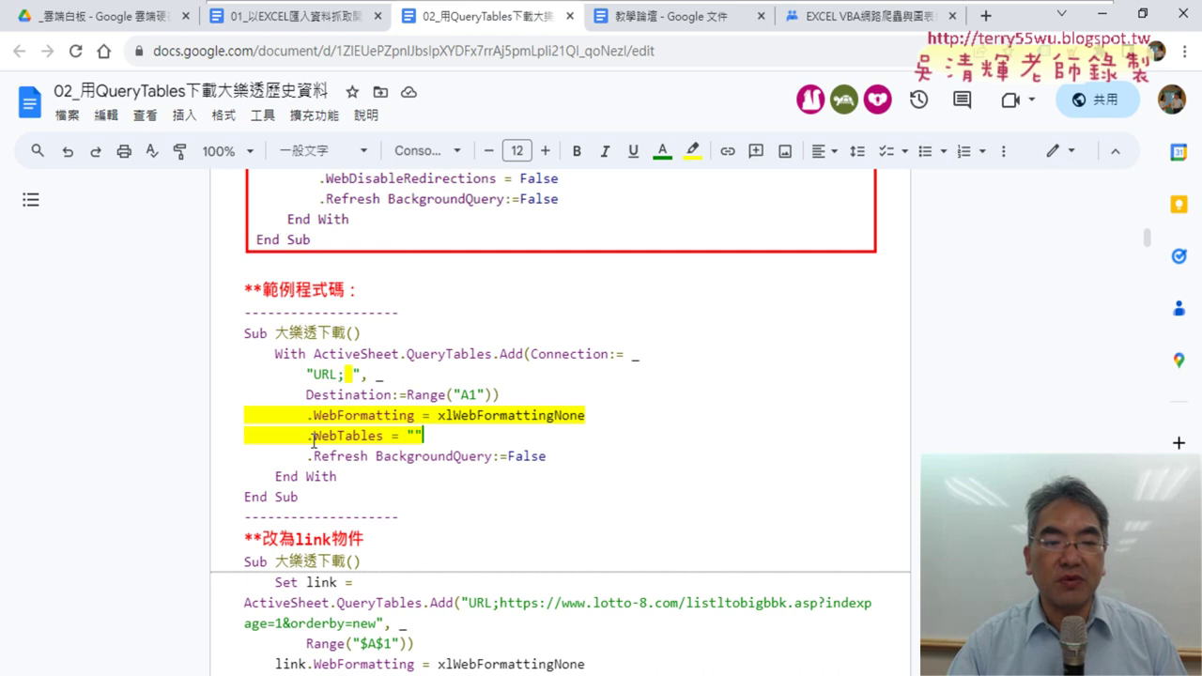
{"action": "left_click_drag", "start_coordinate": [311, 438], "coordinate": [418, 436]}
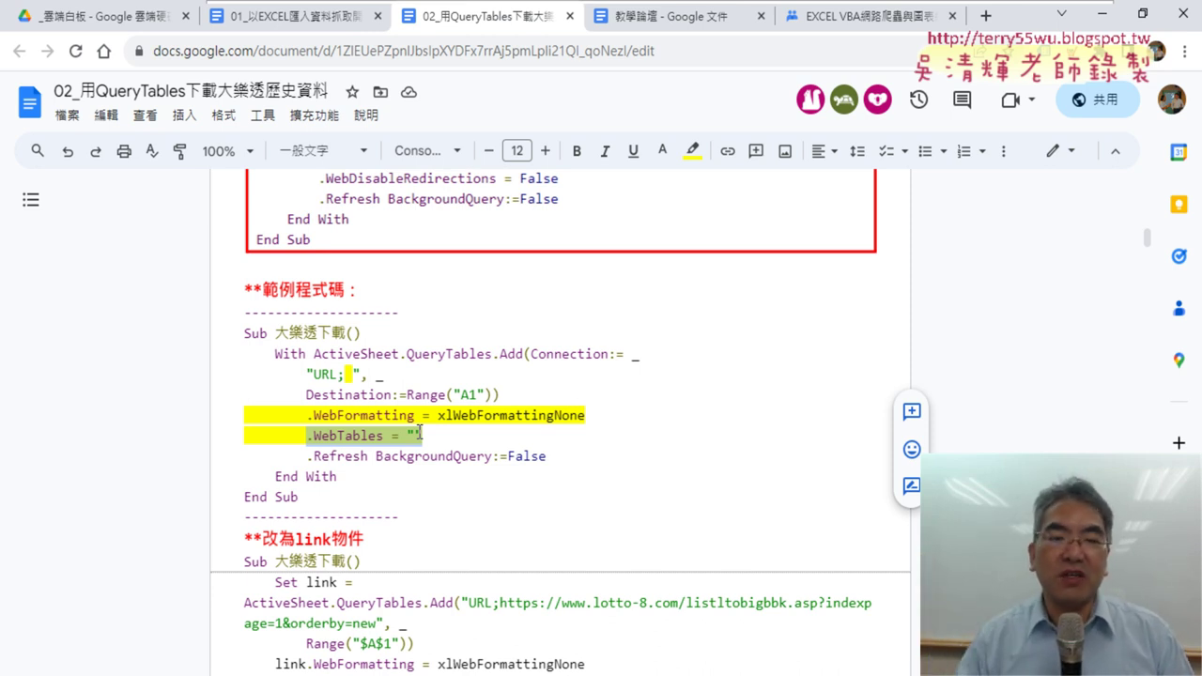
Step: Deselect the .WebTables line and switch to the course forum's session 6 post
{"action": "left_click", "coordinate": [335, 436]}
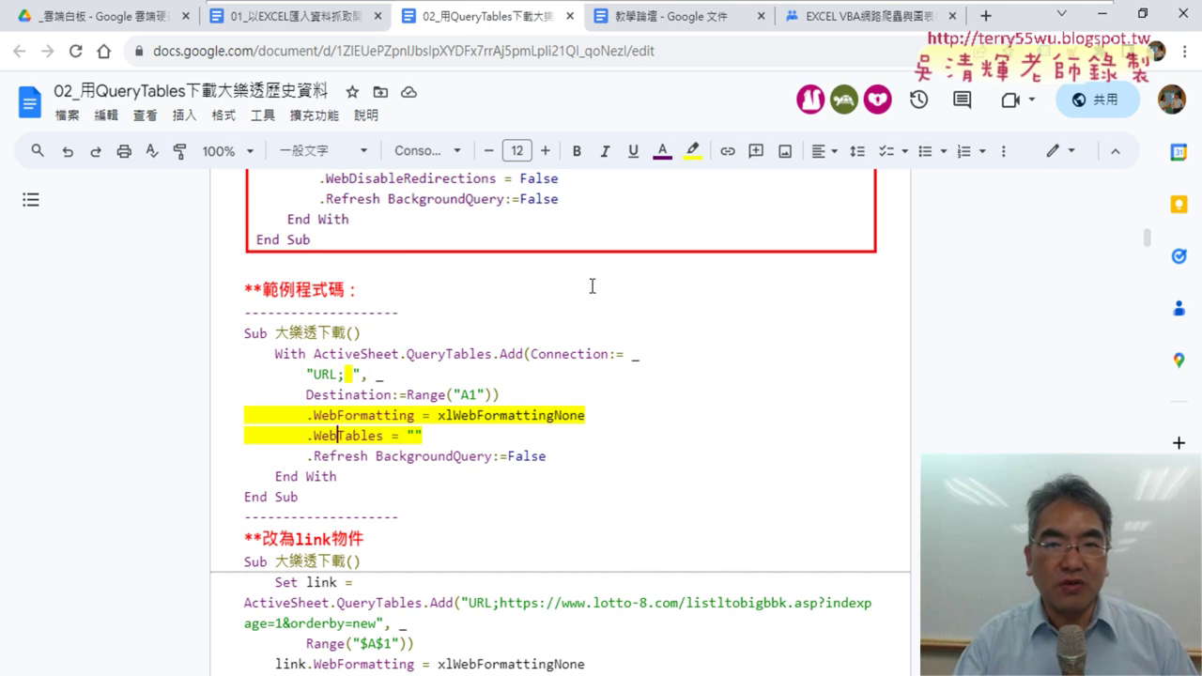
{"action": "left_click", "coordinate": [893, 16]}
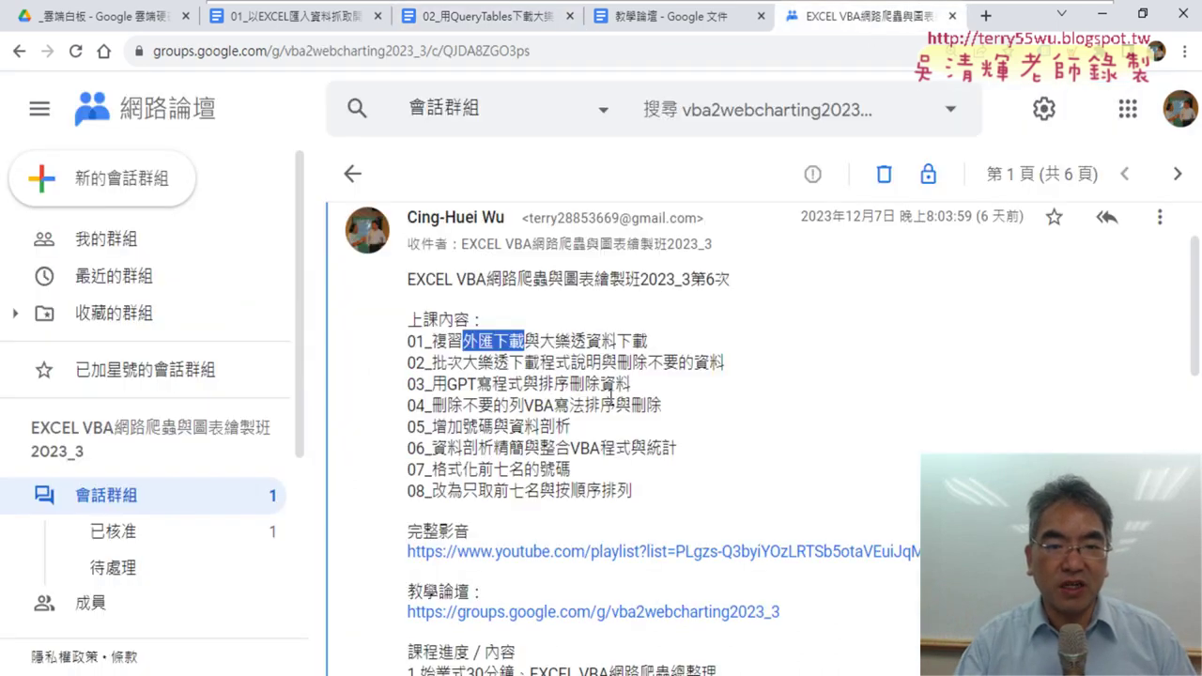
Step: Highlight 大樂透資料下載 in the lesson list and return to the QueryTables lottery document
{"action": "left_click_drag", "start_coordinate": [541, 342], "coordinate": [651, 342]}
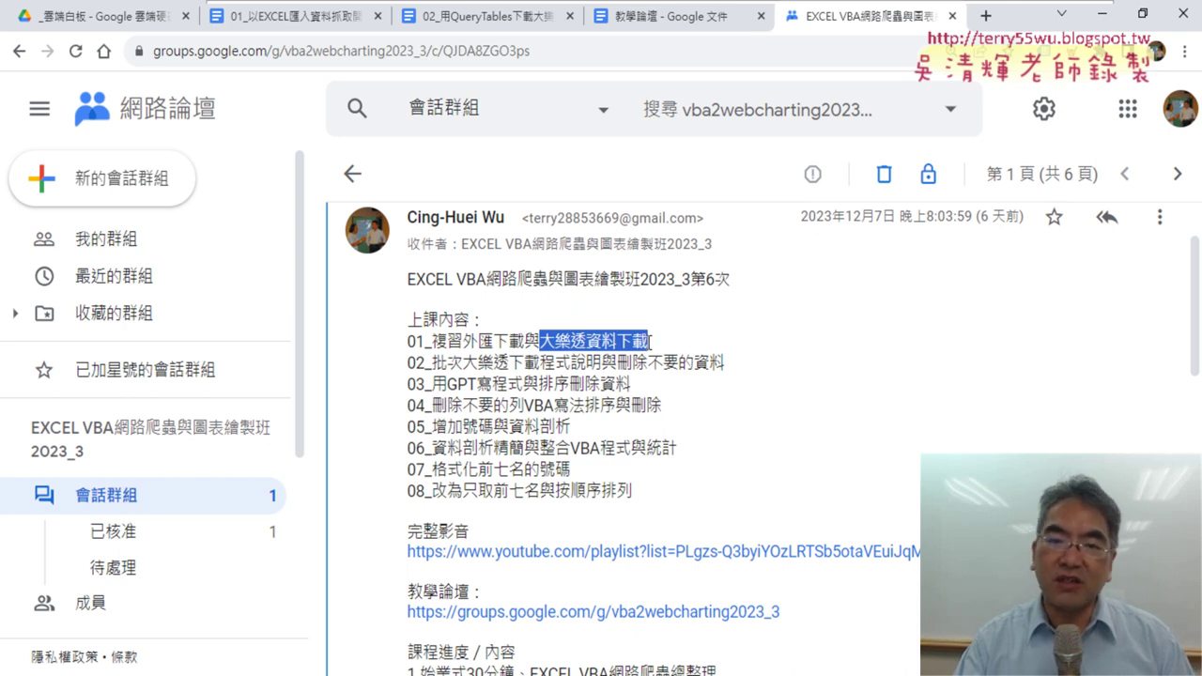
{"action": "left_click", "coordinate": [454, 18]}
Step: Scroll back up through the notes and preview the lotto-8 history page link
{"action": "scroll", "coordinate": [596, 395], "scroll_direction": "up", "scroll_amount": 10}
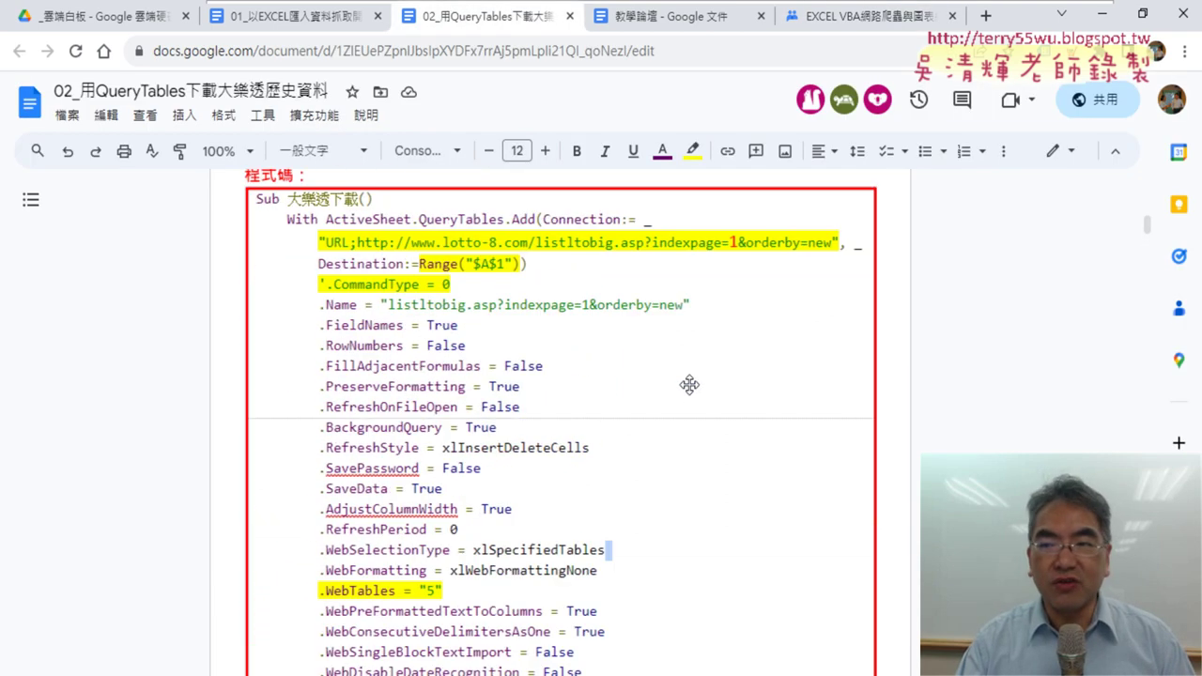
{"action": "scroll", "coordinate": [687, 384], "scroll_direction": "up", "scroll_amount": 10}
{"action": "scroll", "coordinate": [695, 381], "scroll_direction": "up", "scroll_amount": 10}
{"action": "scroll", "coordinate": [716, 376], "scroll_direction": "up", "scroll_amount": 10}
{"action": "scroll", "coordinate": [714, 376], "scroll_direction": "up", "scroll_amount": 2}
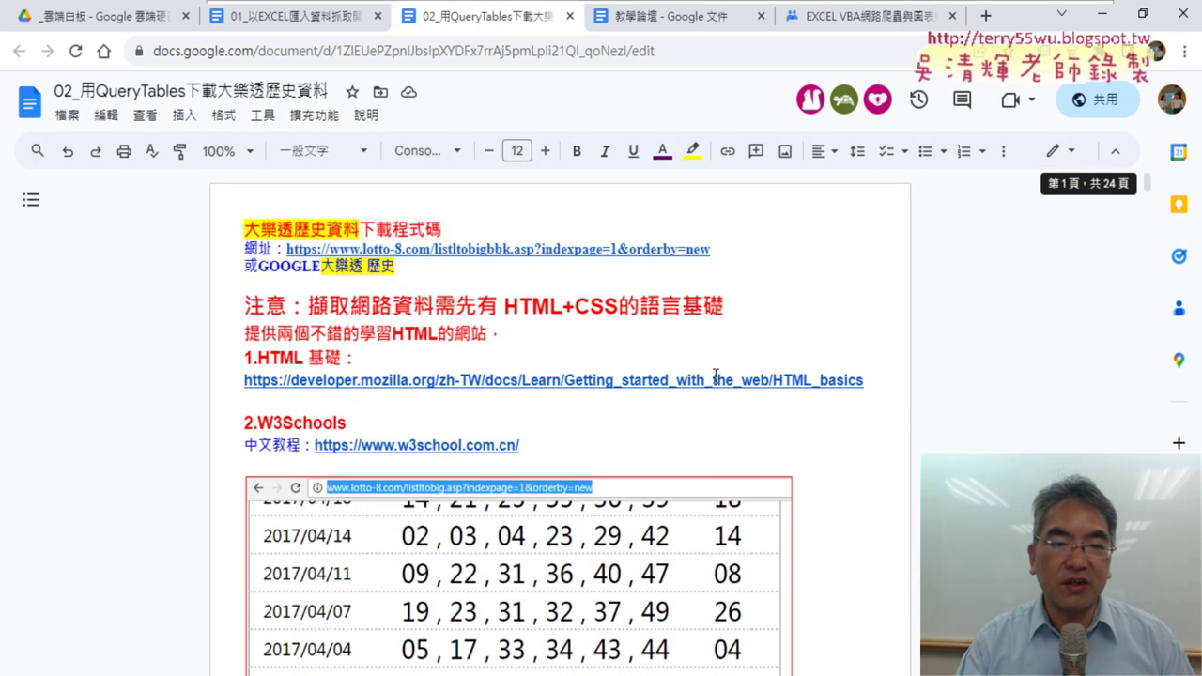
{"action": "scroll", "coordinate": [709, 374], "scroll_direction": "down", "scroll_amount": 4}
{"action": "scroll", "coordinate": [704, 372], "scroll_direction": "up", "scroll_amount": 2}
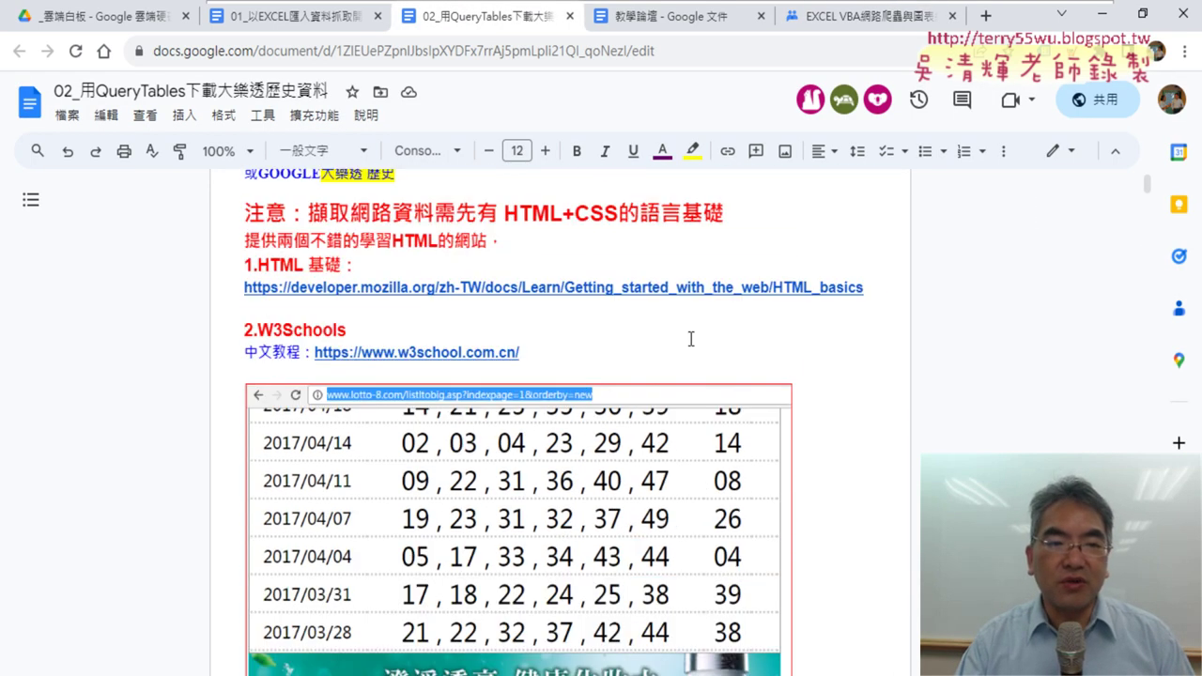
{"action": "scroll", "coordinate": [691, 338], "scroll_direction": "up", "scroll_amount": 1}
{"action": "left_click", "coordinate": [469, 248]}
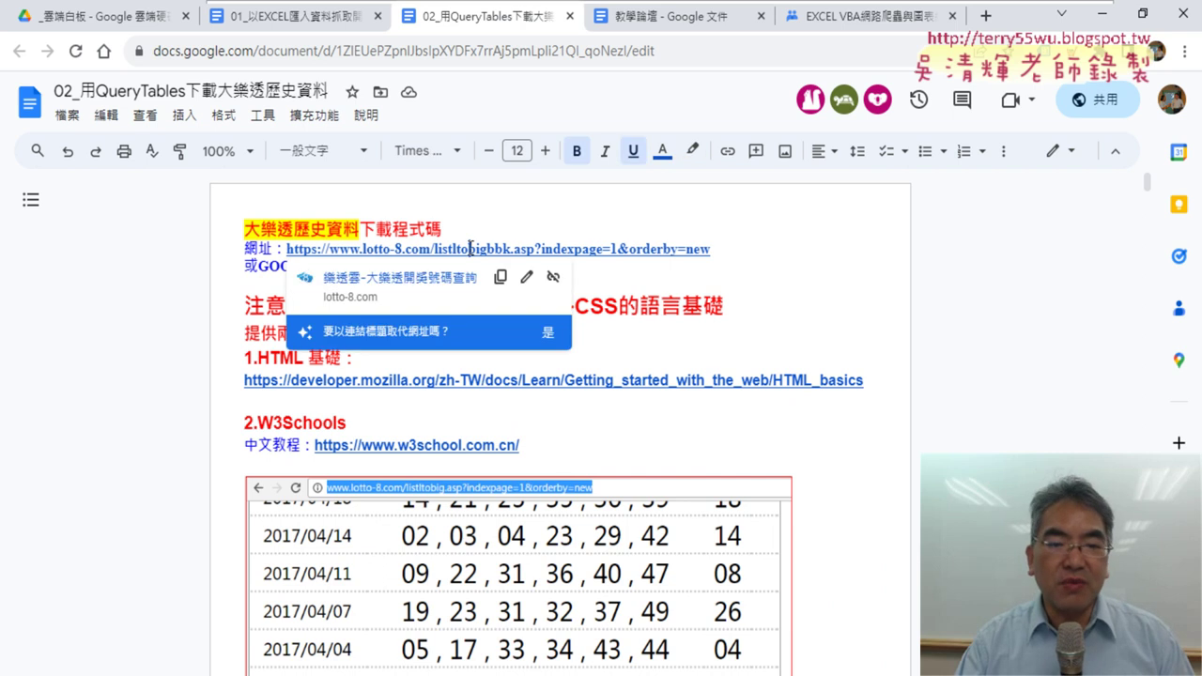
{"action": "scroll", "coordinate": [834, 523], "scroll_direction": "down", "scroll_amount": 3}
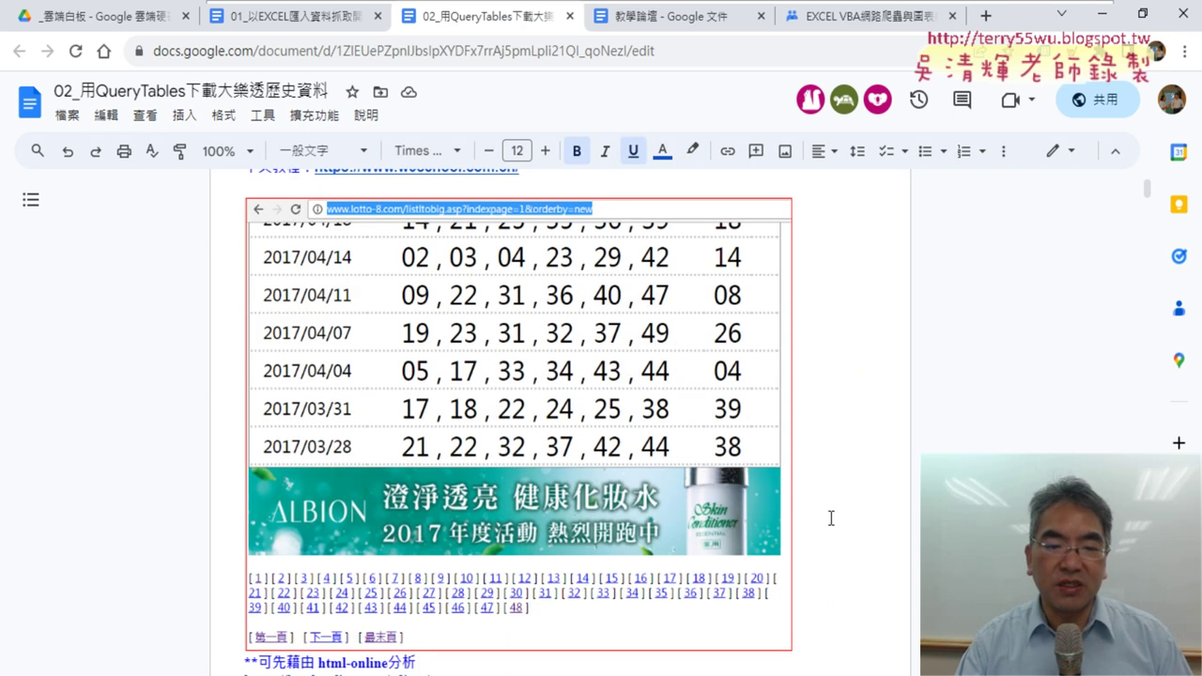
{"action": "scroll", "coordinate": [832, 518], "scroll_direction": "down", "scroll_amount": 1}
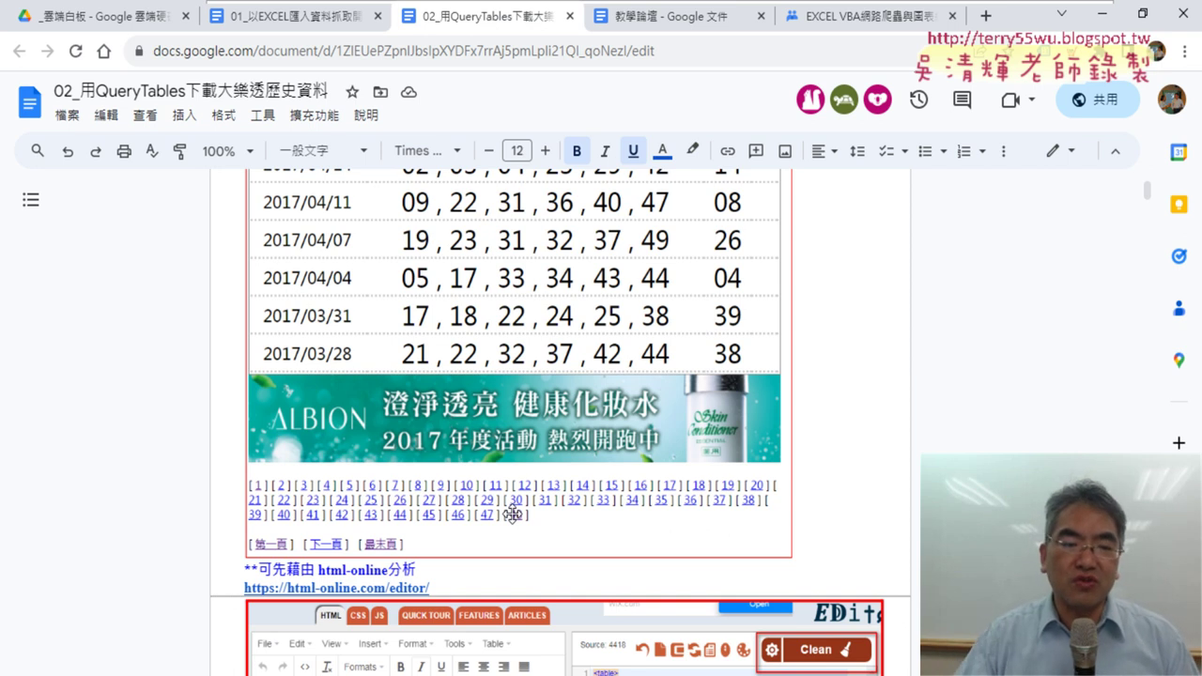
Step: Scroll down to the sample 大樂透下載 Sub and select its whole code
{"action": "scroll", "coordinate": [518, 551], "scroll_direction": "down", "scroll_amount": 1}
{"action": "scroll", "coordinate": [519, 552], "scroll_direction": "down", "scroll_amount": 5}
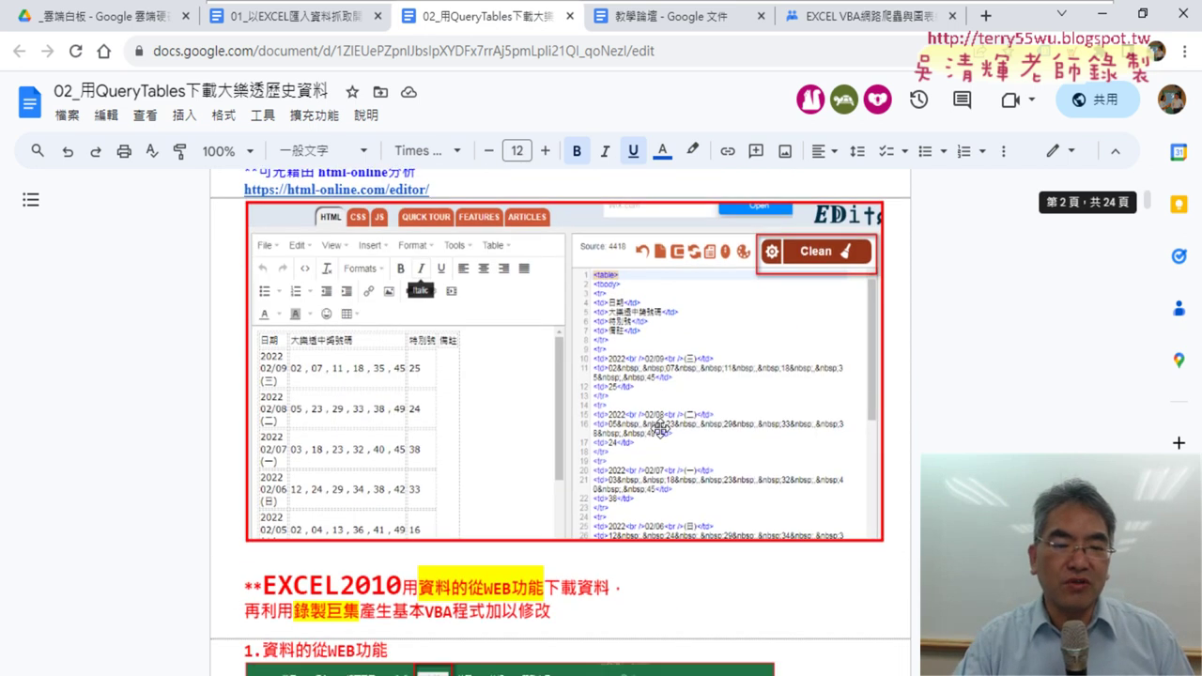
{"action": "scroll", "coordinate": [564, 488], "scroll_direction": "down", "scroll_amount": 2}
{"action": "scroll", "coordinate": [611, 460], "scroll_direction": "down", "scroll_amount": 3}
{"action": "scroll", "coordinate": [661, 428], "scroll_direction": "down", "scroll_amount": 3}
{"action": "scroll", "coordinate": [660, 429], "scroll_direction": "down", "scroll_amount": 3}
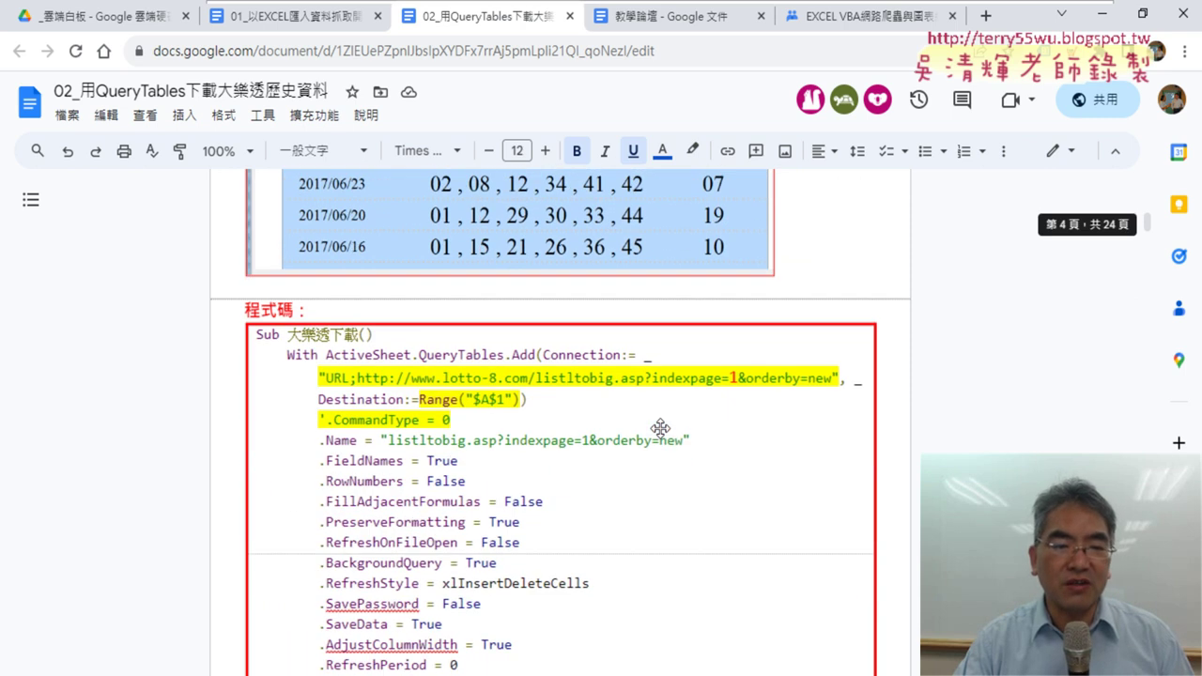
{"action": "scroll", "coordinate": [661, 429], "scroll_direction": "down", "scroll_amount": 5}
{"action": "scroll", "coordinate": [661, 429], "scroll_direction": "down", "scroll_amount": 6}
{"action": "scroll", "coordinate": [593, 515], "scroll_direction": "down", "scroll_amount": 1}
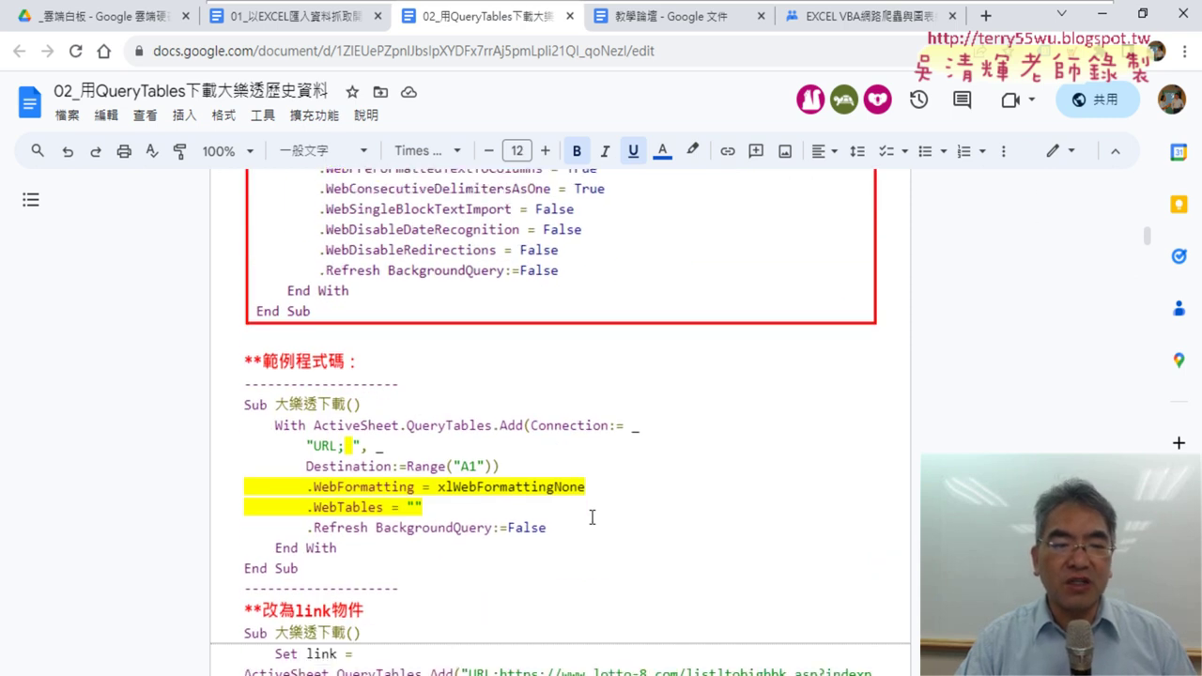
{"action": "scroll", "coordinate": [593, 515], "scroll_direction": "down", "scroll_amount": 1}
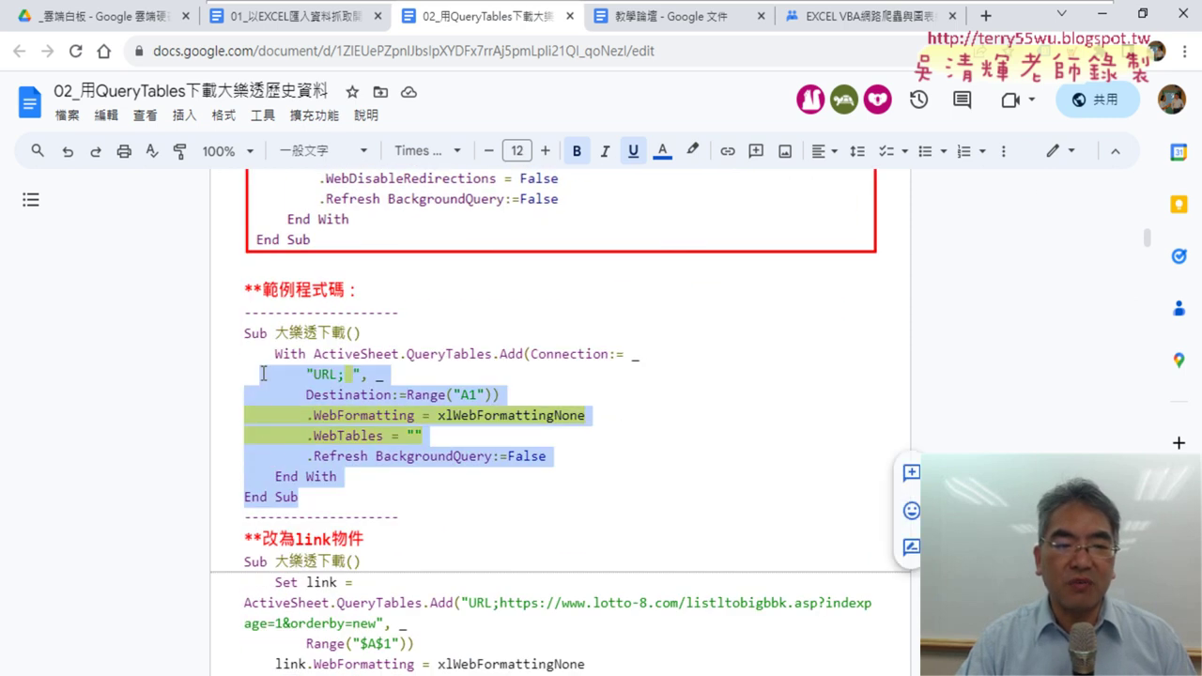
{"action": "left_click_drag", "start_coordinate": [300, 497], "coordinate": [244, 331]}
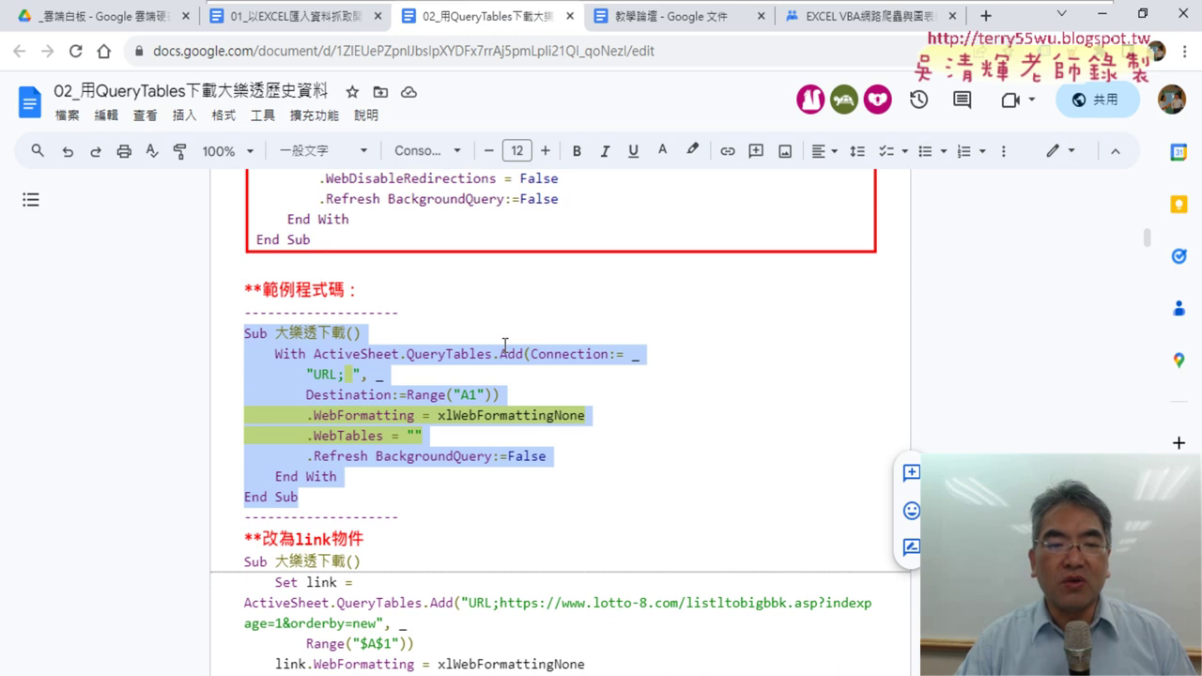
Step: Pick out the empty URL placeholder, reselect the sample Sub, and switch to 大樂透.xlsm
{"action": "left_click", "coordinate": [347, 375]}
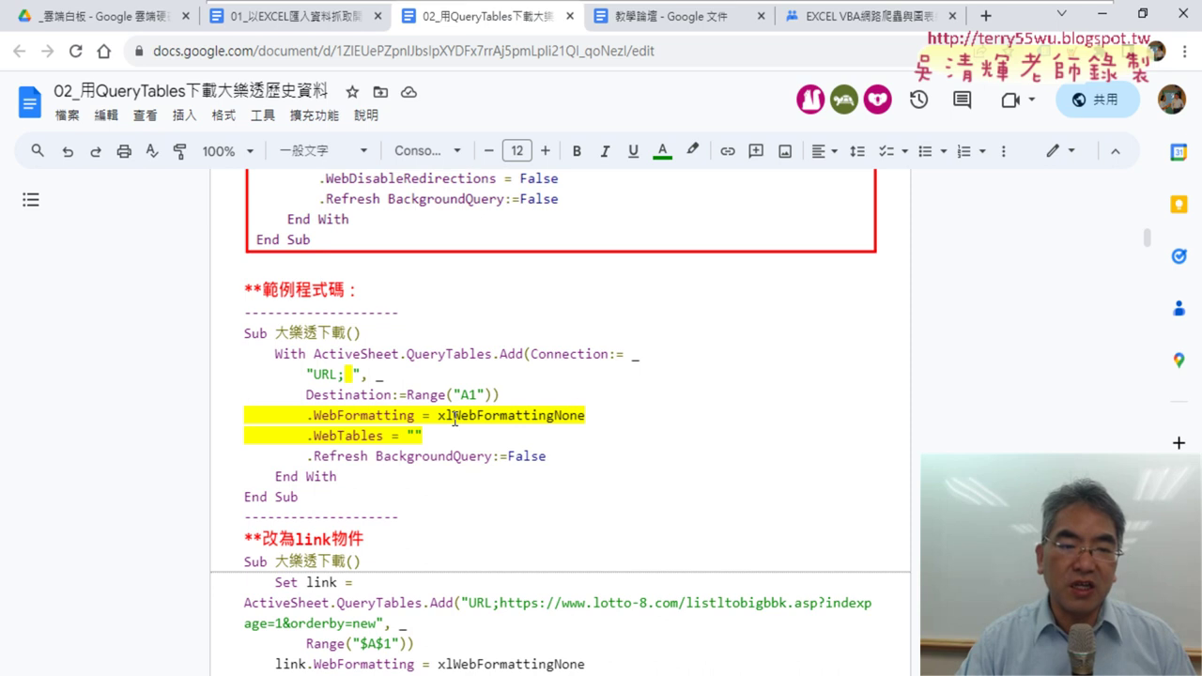
{"action": "double_click", "coordinate": [347, 375]}
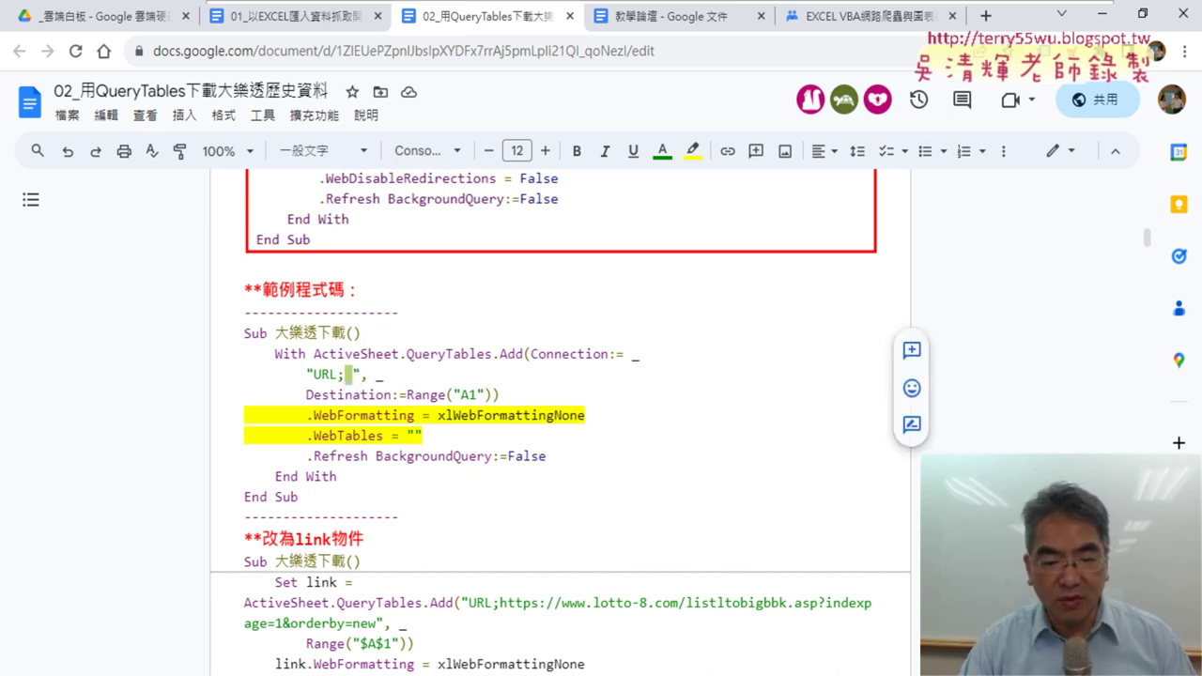
{"action": "left_click_drag", "start_coordinate": [310, 494], "coordinate": [243, 333]}
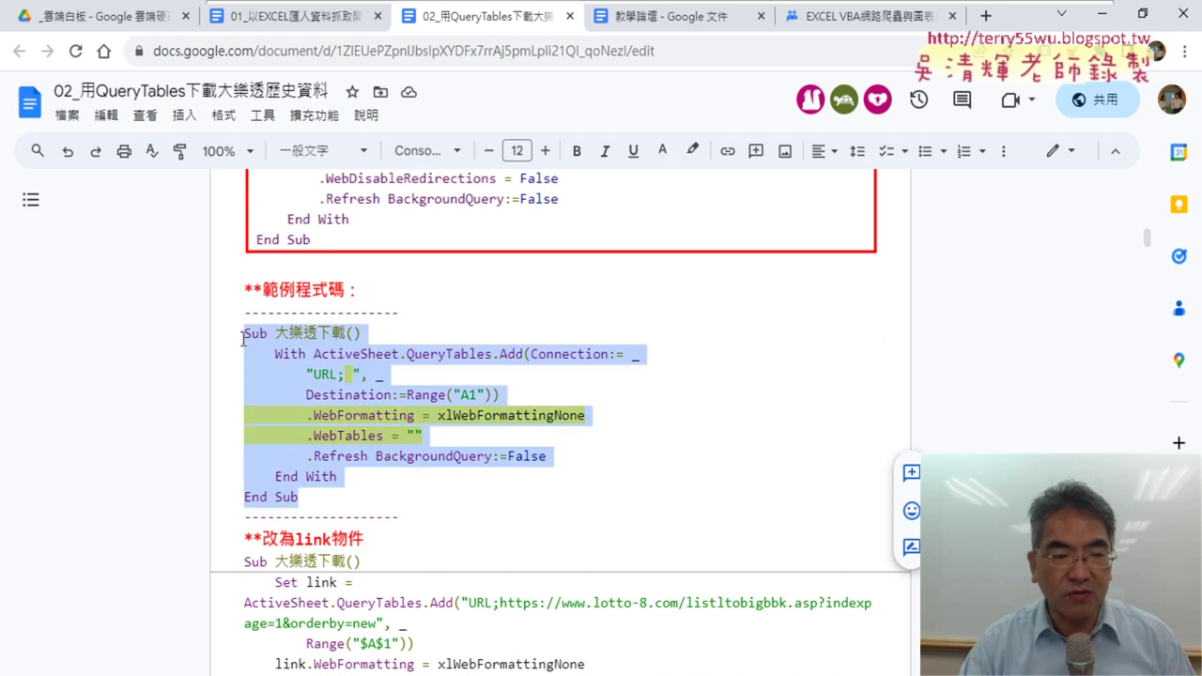
{"action": "key", "text": "alt+Tab"}
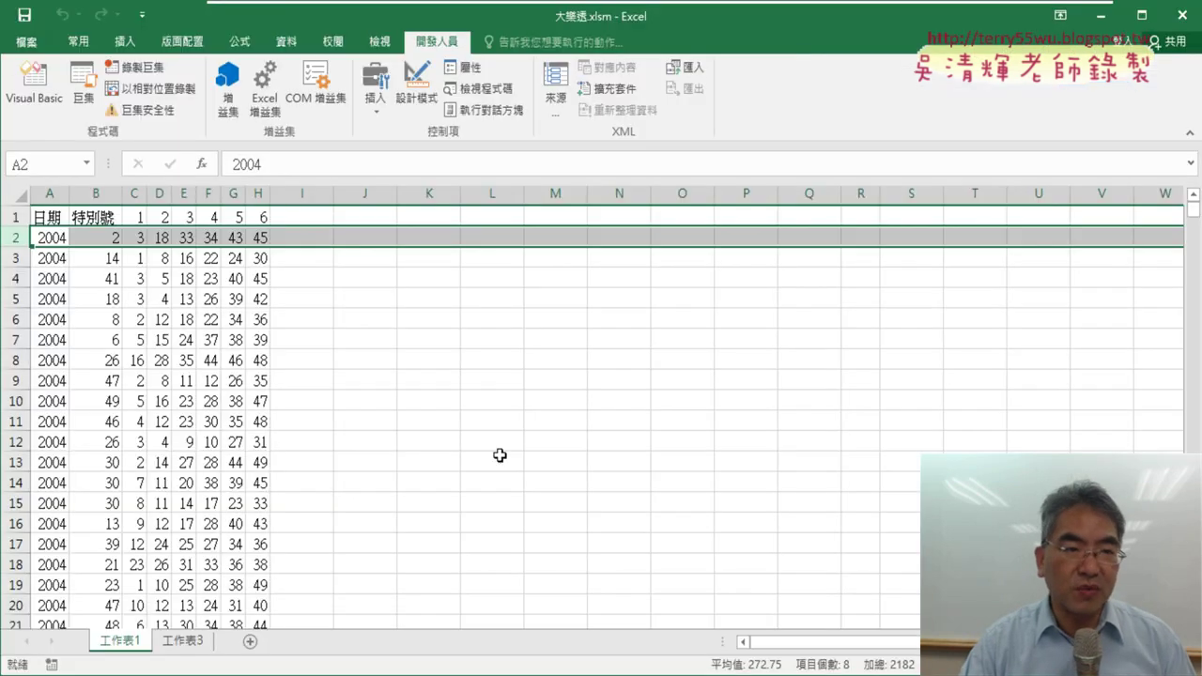
Step: Open the VBA editor and display Module1 of the 大樂透.xlsm workbook
{"action": "left_click", "coordinate": [33, 83]}
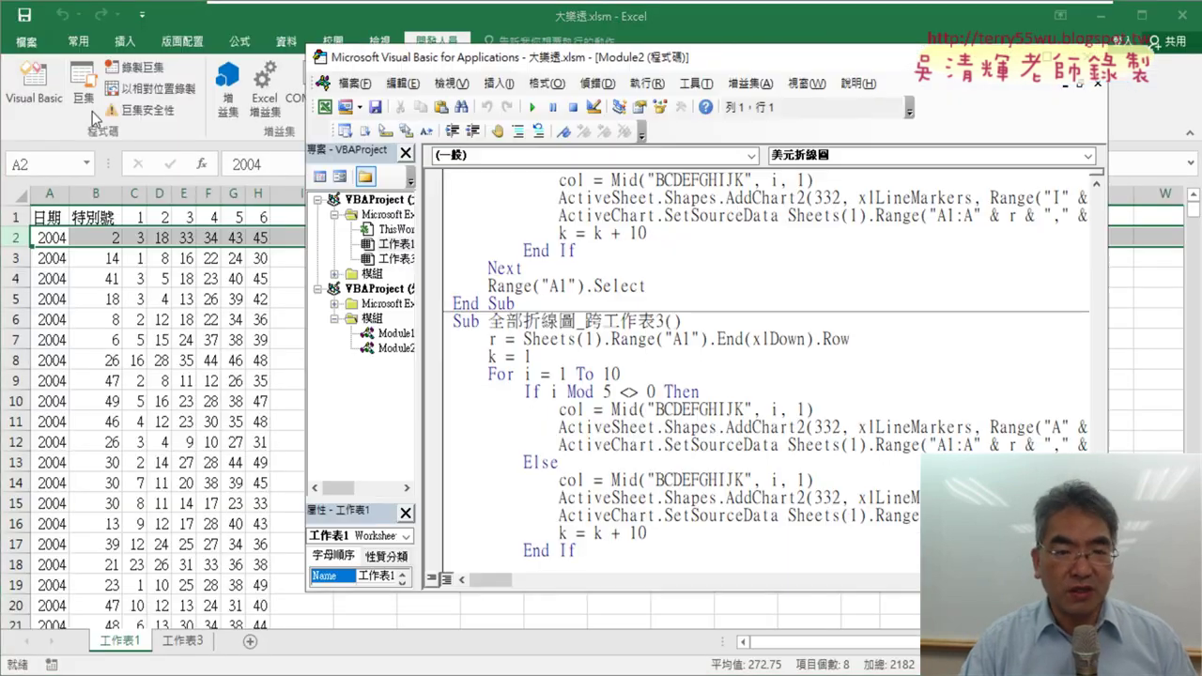
{"action": "scroll", "coordinate": [665, 346], "scroll_direction": "up", "scroll_amount": 5}
{"action": "scroll", "coordinate": [665, 346], "scroll_direction": "up", "scroll_amount": 5}
{"action": "scroll", "coordinate": [665, 346], "scroll_direction": "up", "scroll_amount": 5}
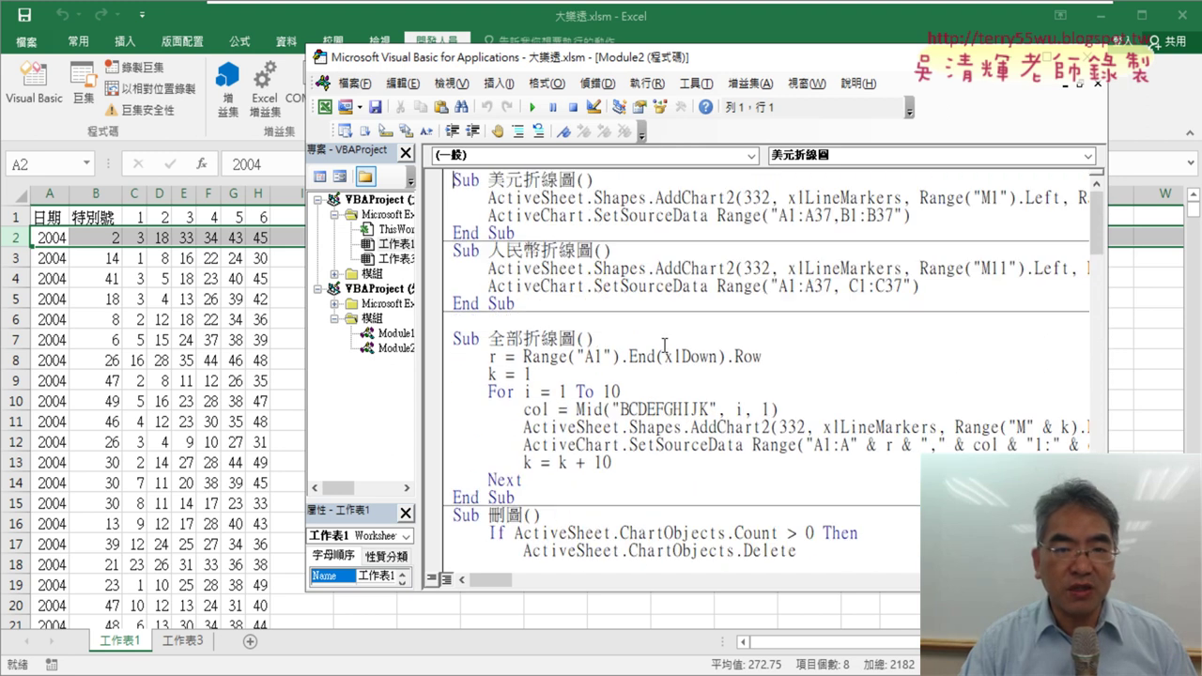
{"action": "double_click", "coordinate": [388, 337]}
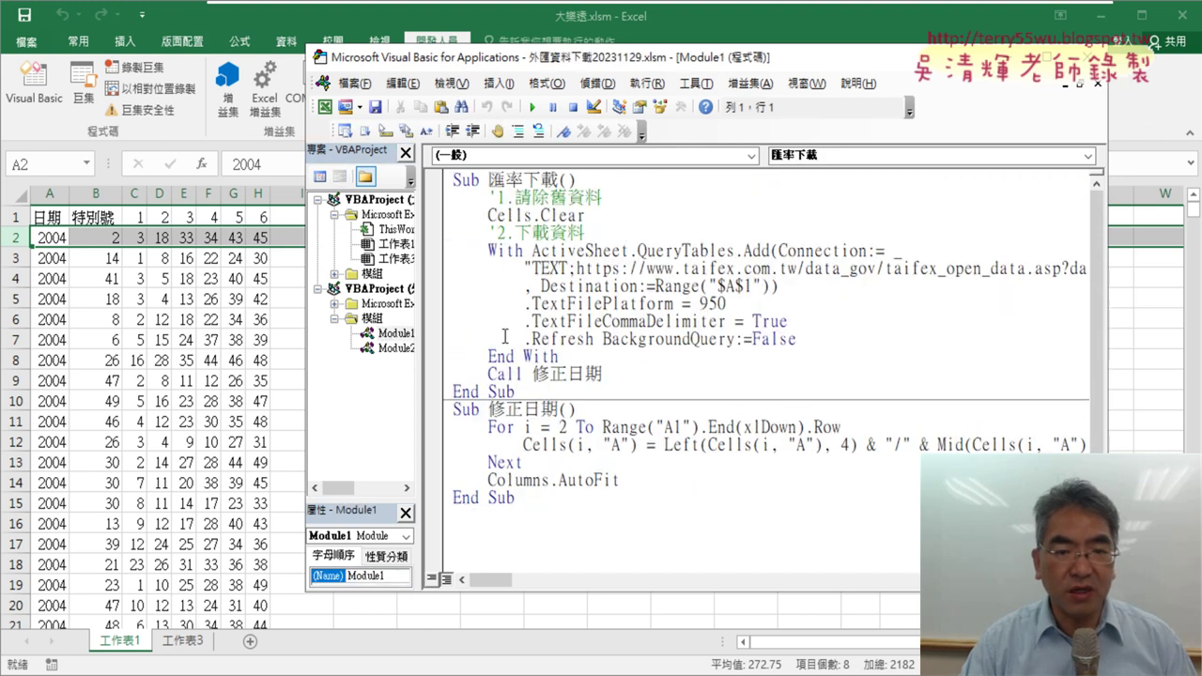
{"action": "double_click", "coordinate": [373, 273]}
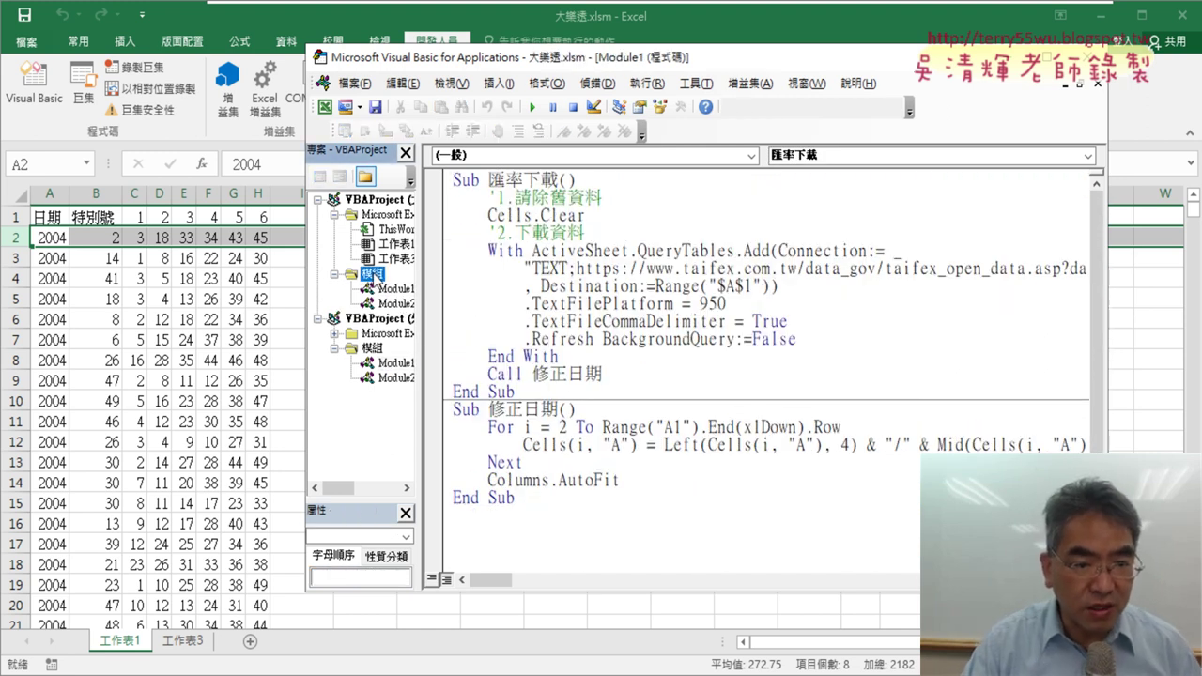
{"action": "double_click", "coordinate": [395, 289]}
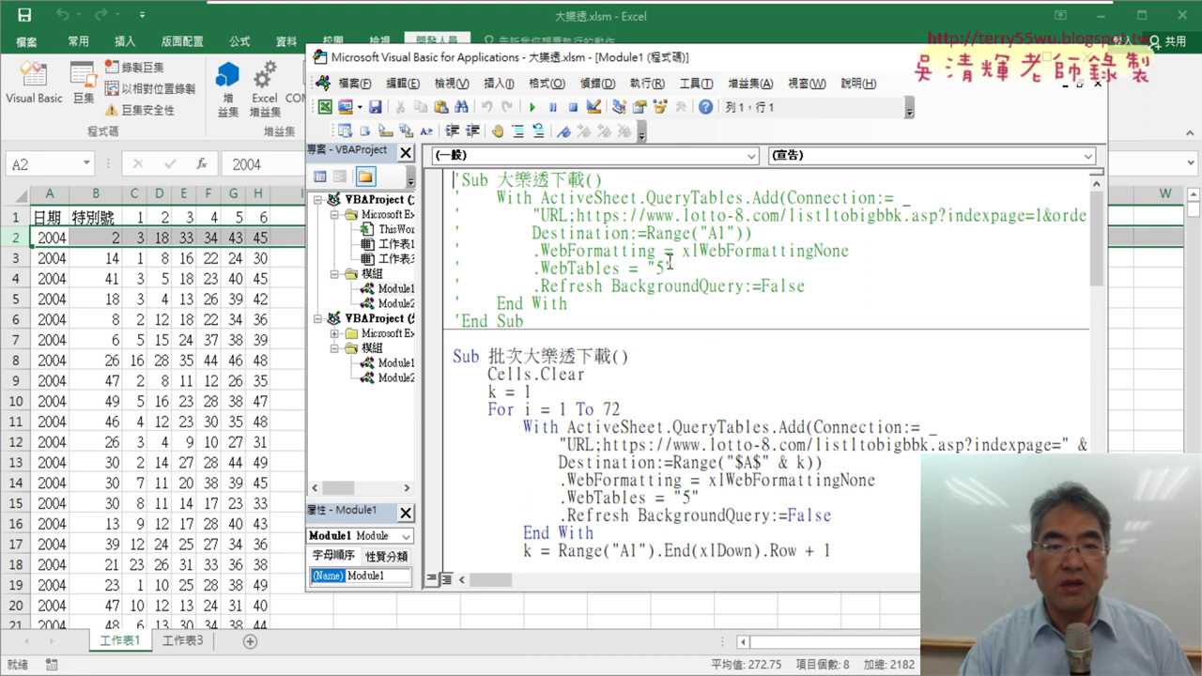
Step: Select the commented single-page download Sub, then move the editor left and widen it
{"action": "left_click_drag", "start_coordinate": [453, 176], "coordinate": [523, 321]}
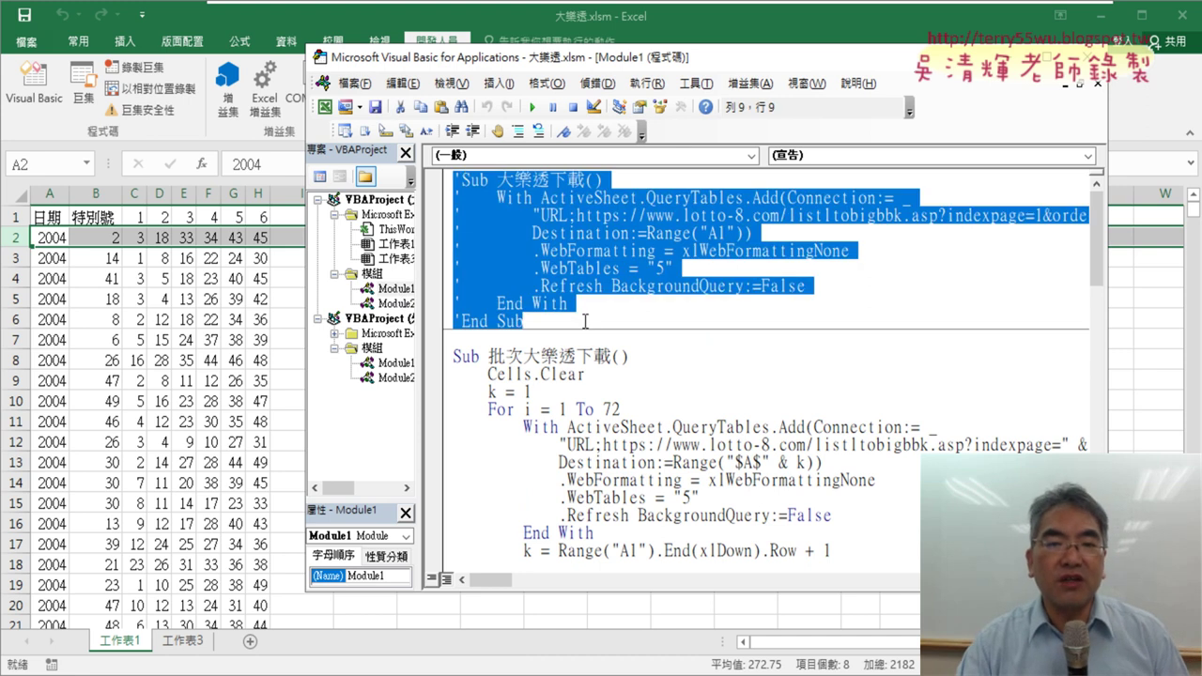
{"action": "left_click_drag", "start_coordinate": [916, 55], "coordinate": [777, 47]}
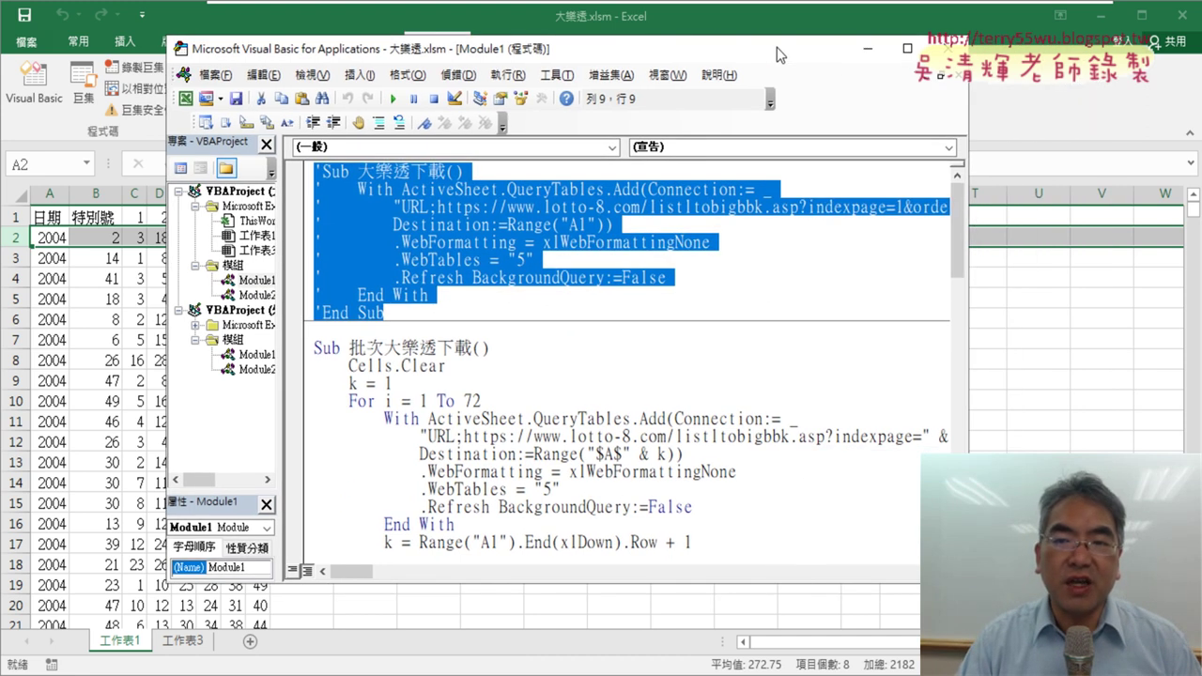
{"action": "left_click_drag", "start_coordinate": [1060, 223], "coordinate": [1175, 223]}
{"action": "left_click", "coordinate": [537, 260]}
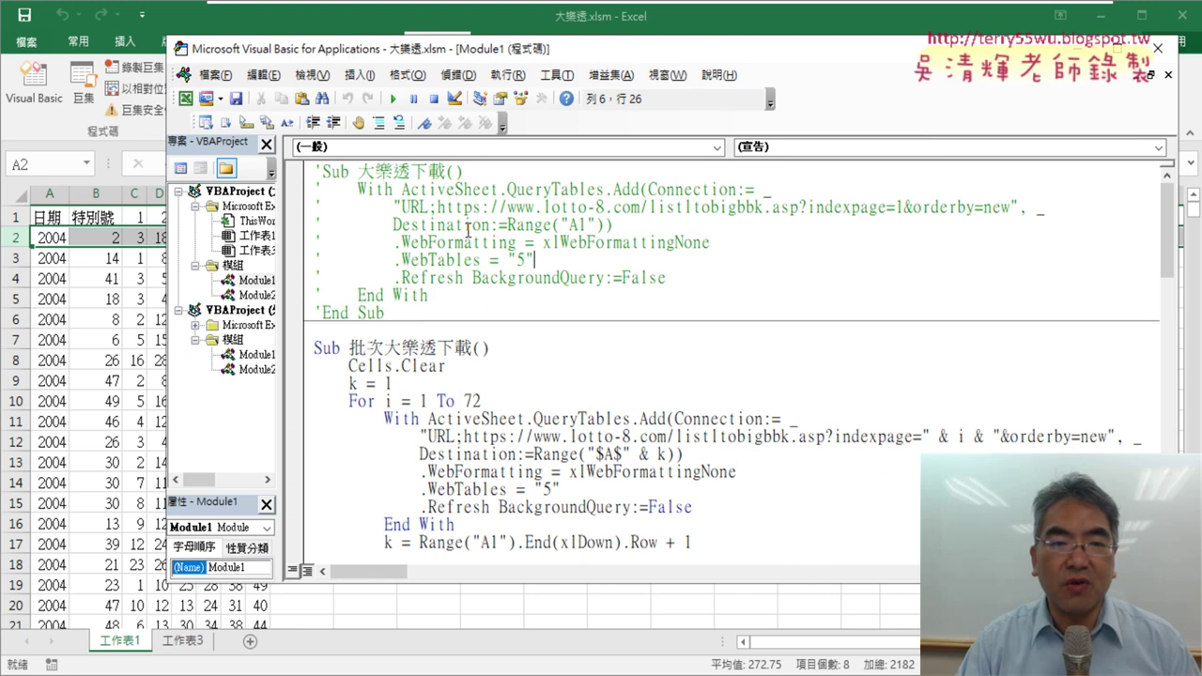
Step: Highlight the lotto-8 URL, its page number 1, and the WebTables value 5
{"action": "left_click_drag", "start_coordinate": [437, 207], "coordinate": [1011, 210]}
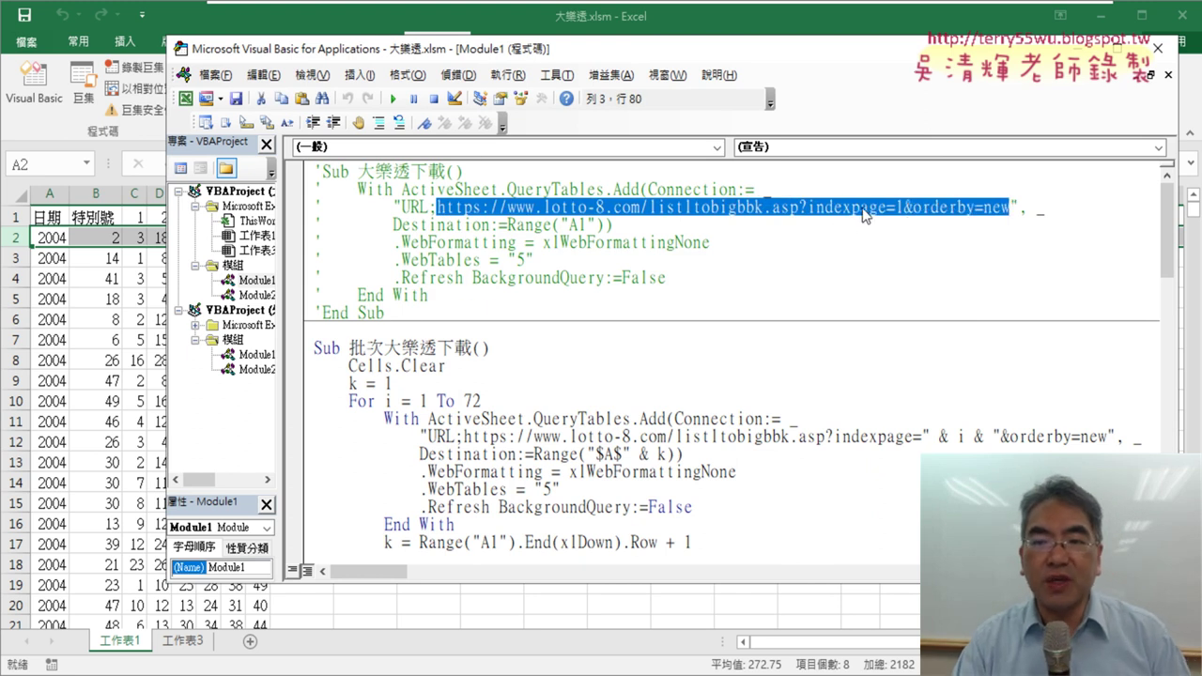
{"action": "mouse_move", "coordinate": [895, 207]}
{"action": "left_mouse_down"}
{"action": "mouse_move", "coordinate": [975, 207]}
{"action": "mouse_move", "coordinate": [895, 207]}
{"action": "left_mouse_up"}
{"action": "left_click", "coordinate": [900, 209]}
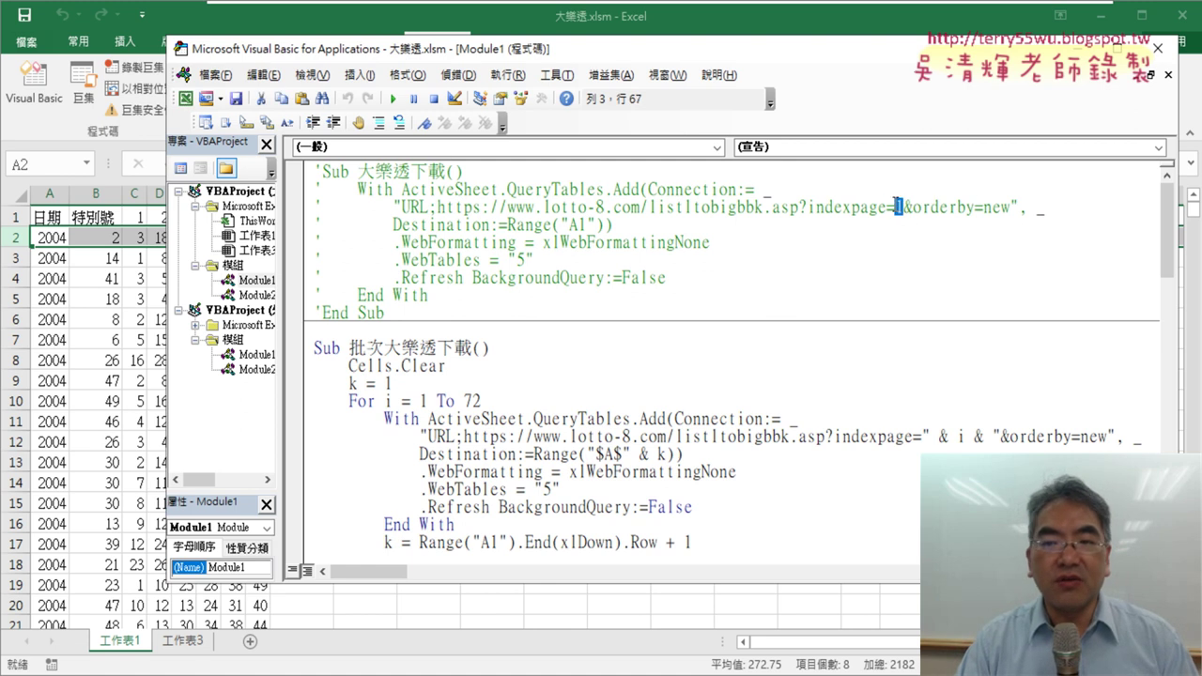
{"action": "left_click_drag", "start_coordinate": [402, 261], "coordinate": [522, 259]}
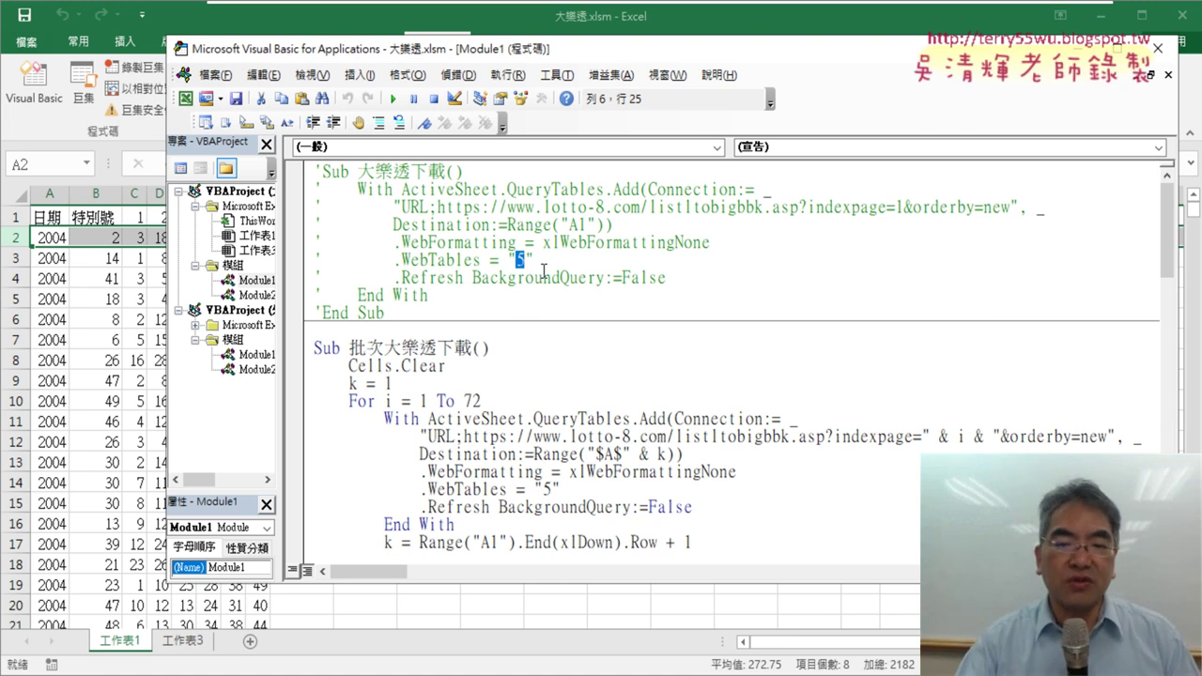
{"action": "scroll", "coordinate": [727, 227], "scroll_direction": "down", "scroll_amount": 2}
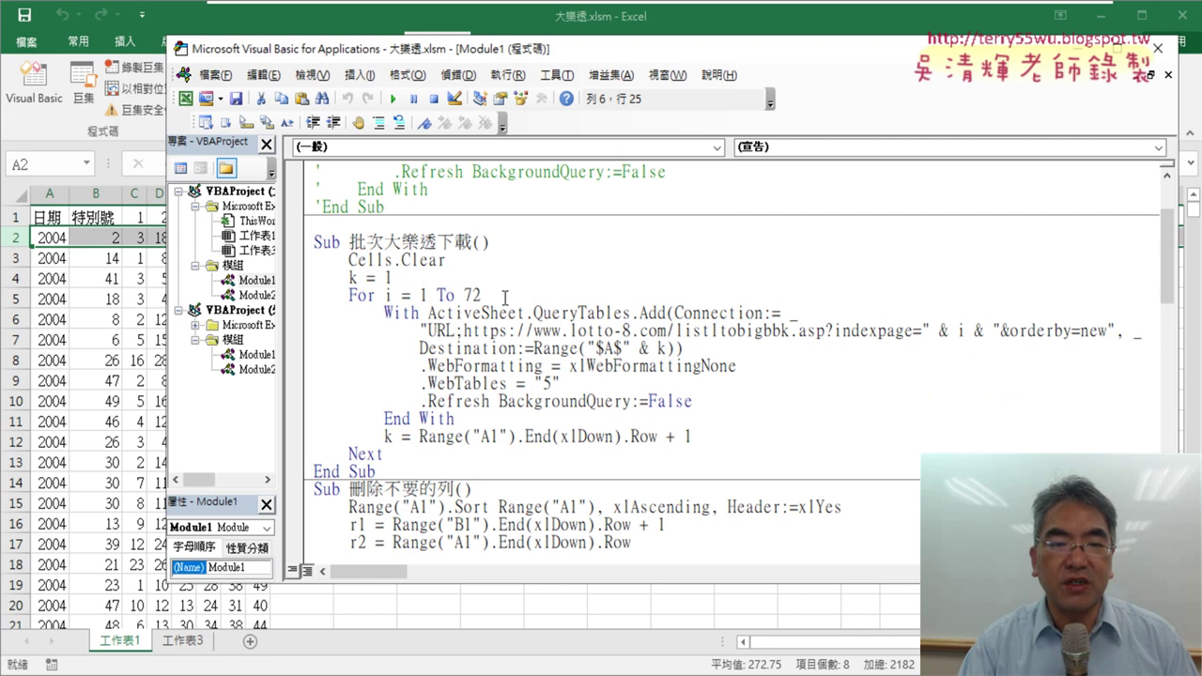
{"action": "left_click_drag", "start_coordinate": [505, 298], "coordinate": [293, 295]}
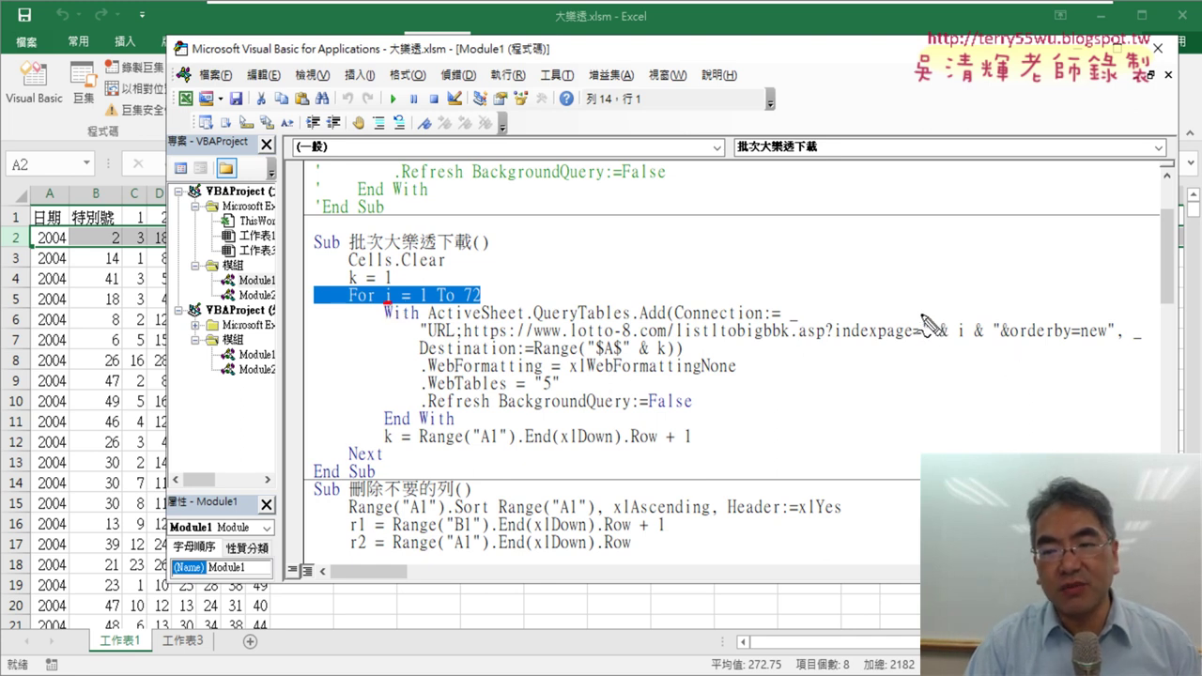
{"action": "mouse_move", "coordinate": [923, 317]}
{"action": "left_mouse_down"}
{"action": "mouse_move", "coordinate": [927, 338]}
{"action": "mouse_move", "coordinate": [1003, 313]}
{"action": "mouse_move", "coordinate": [1003, 352]}
{"action": "left_mouse_up"}
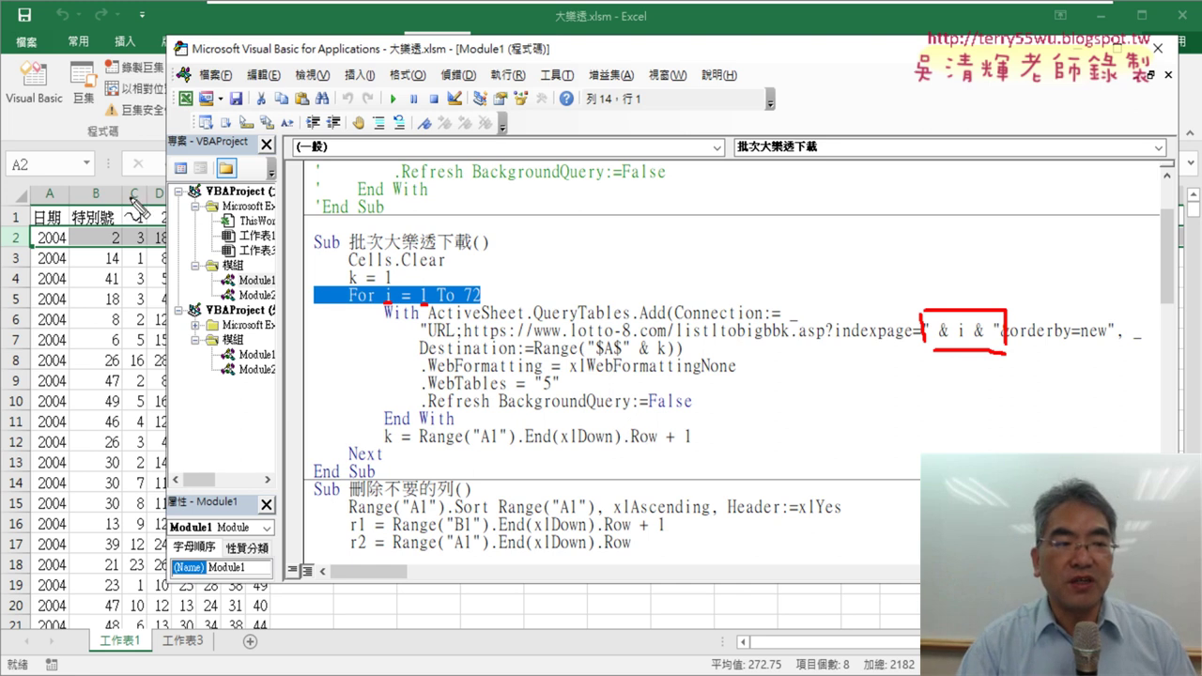
{"action": "left_click_drag", "start_coordinate": [55, 241], "coordinate": [86, 224]}
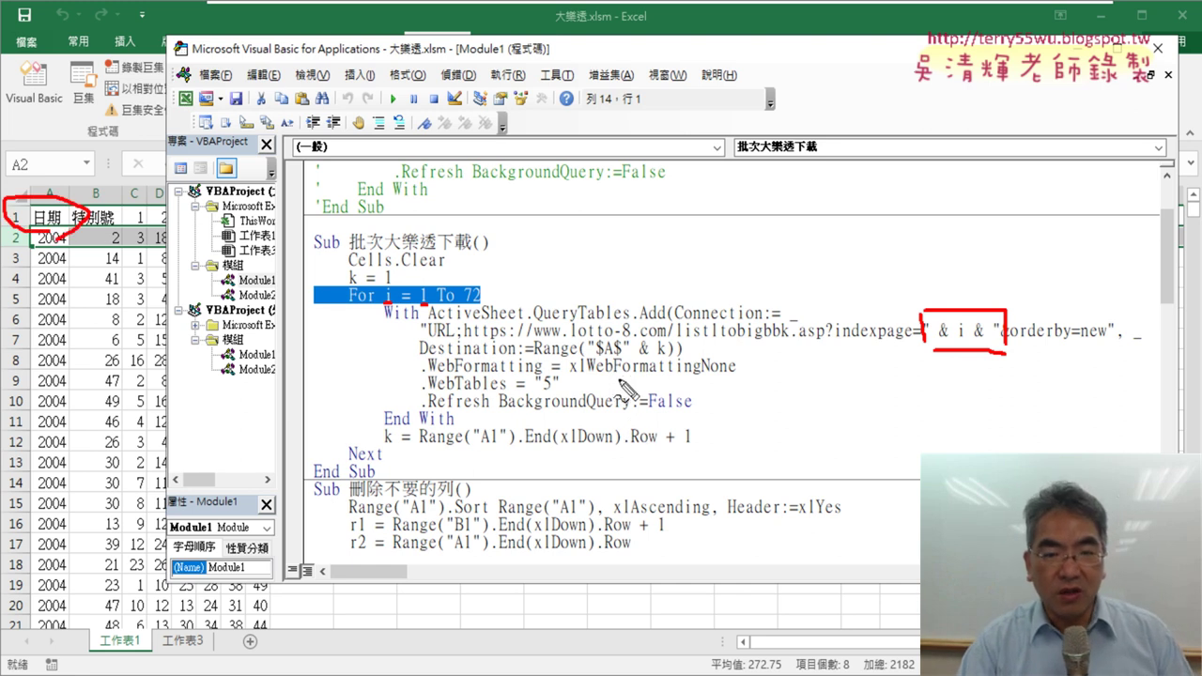
{"action": "left_click_drag", "start_coordinate": [609, 362], "coordinate": [671, 366]}
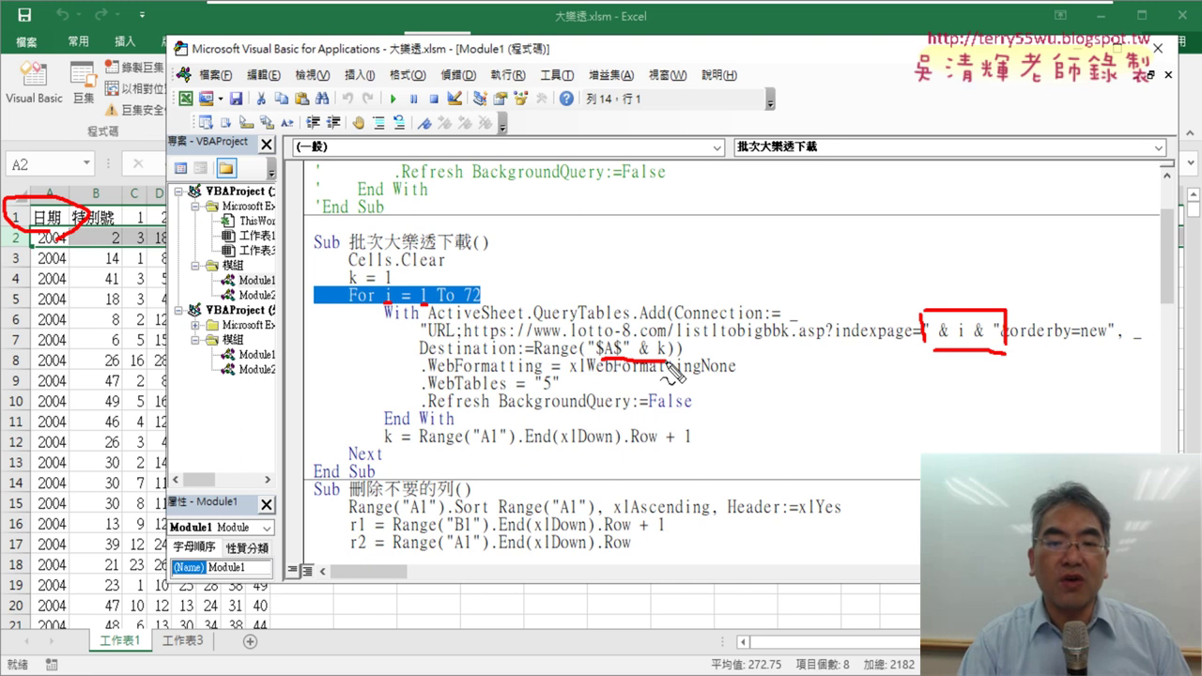
{"action": "mouse_move", "coordinate": [39, 242]}
{"action": "left_mouse_down"}
{"action": "mouse_move", "coordinate": [36, 369]}
{"action": "mouse_move", "coordinate": [72, 310]}
{"action": "left_mouse_up"}
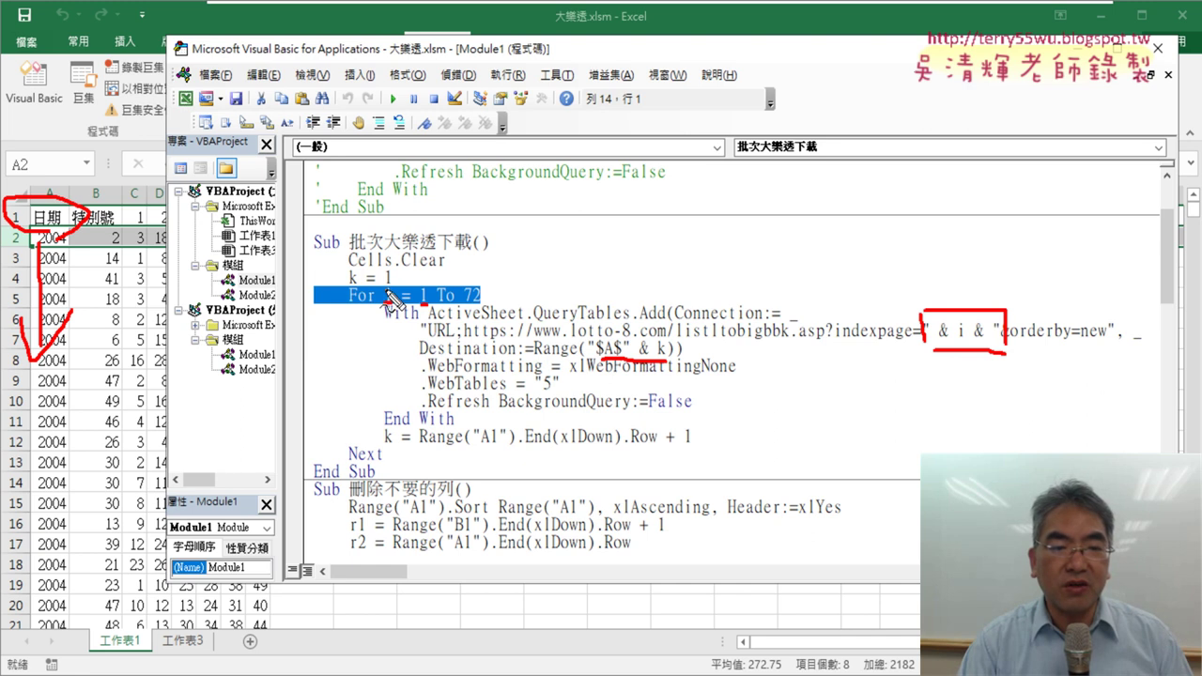
{"action": "mouse_move", "coordinate": [350, 291]}
{"action": "left_mouse_down"}
{"action": "mouse_move", "coordinate": [387, 260]}
{"action": "mouse_move", "coordinate": [404, 293]}
{"action": "left_mouse_up"}
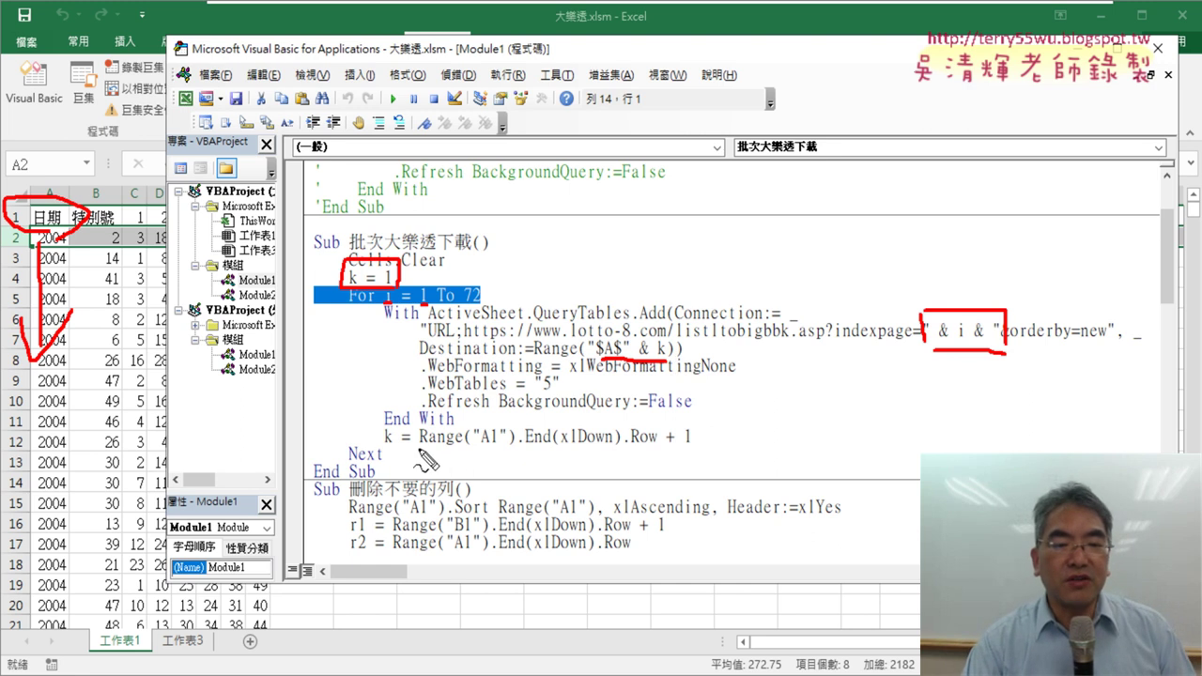
{"action": "left_click_drag", "start_coordinate": [418, 448], "coordinate": [700, 456]}
{"action": "left_click_drag", "start_coordinate": [363, 441], "coordinate": [395, 450]}
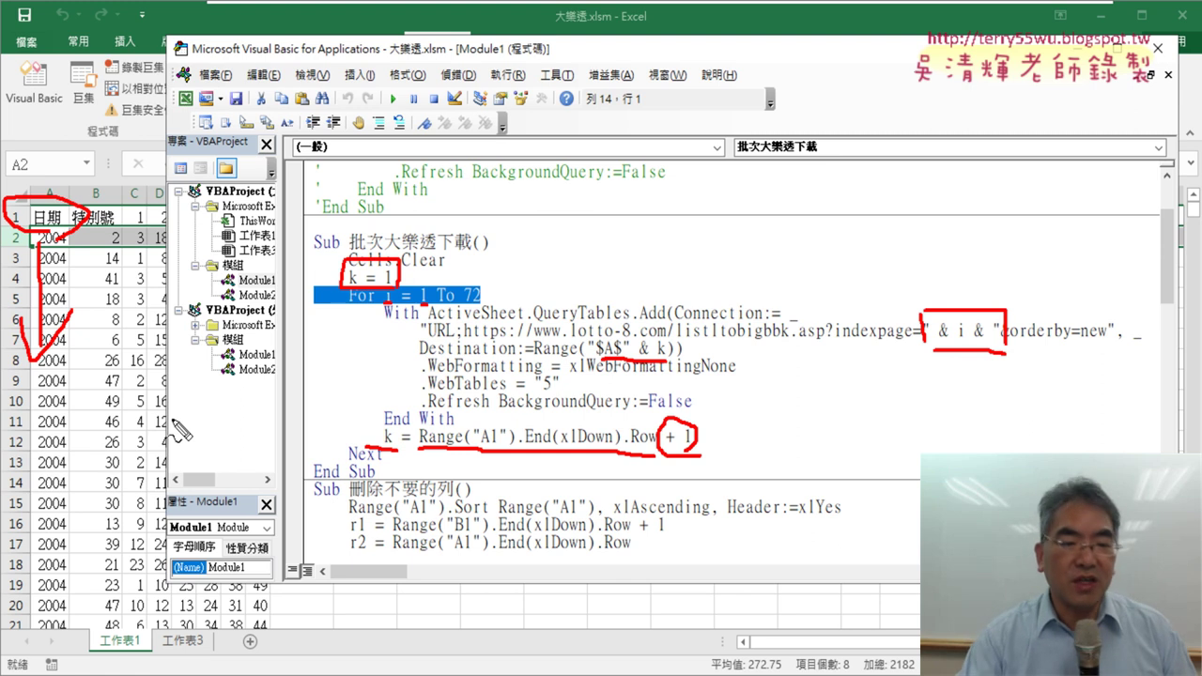
{"action": "key", "text": "Escape"}
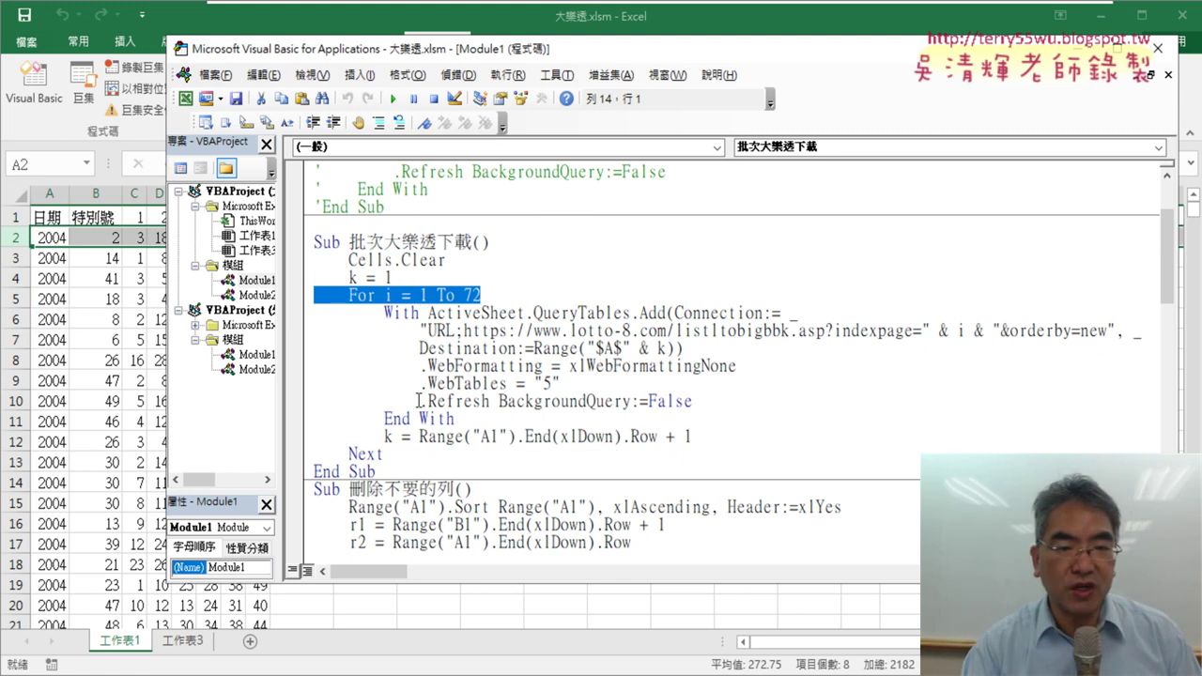
Step: Step 批次大樂透下載 through Cells.Clear, k = 1 and the first web query, then run the remaining pages
{"action": "left_click", "coordinate": [461, 401]}
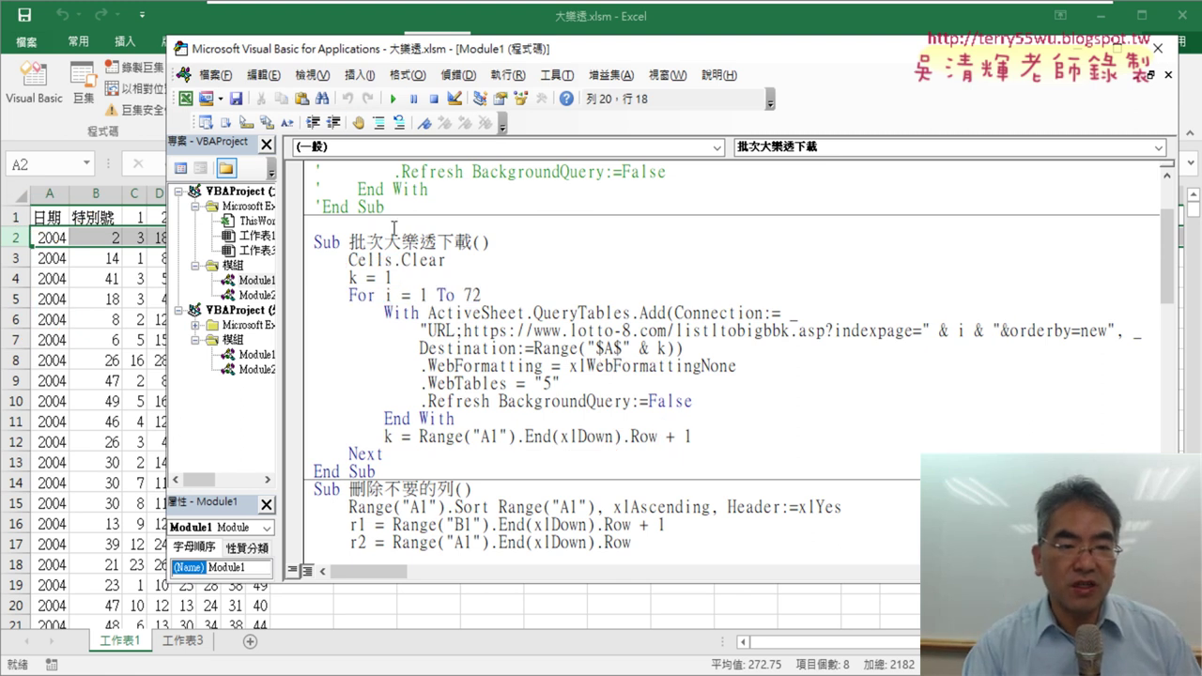
{"action": "key", "text": "F8"}
{"action": "key", "text": "F8"}
{"action": "key", "text": "F8"}
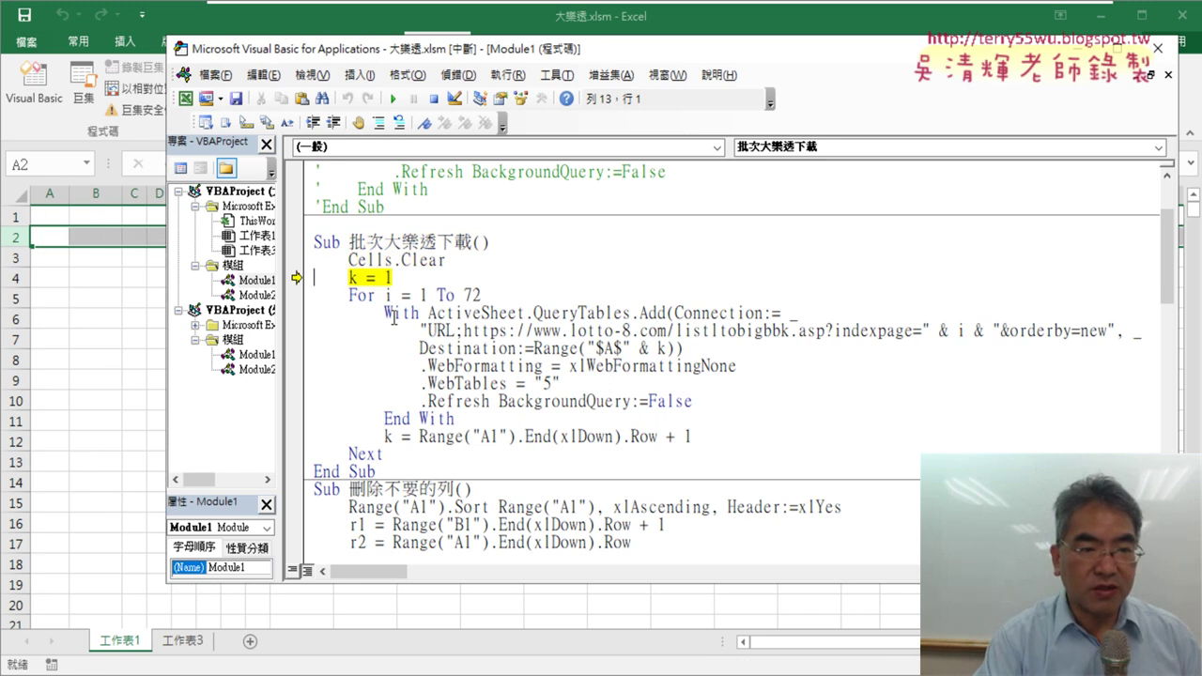
{"action": "key", "text": "F8"}
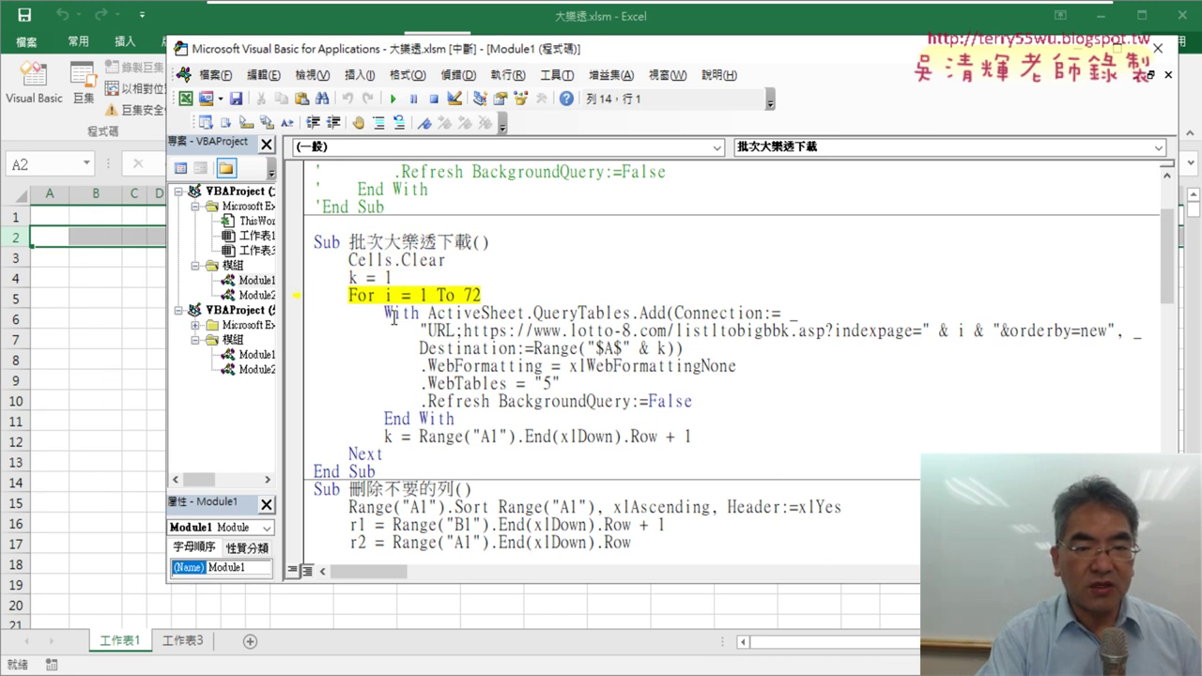
{"action": "key", "text": "F8"}
{"action": "key", "text": "F8"}
{"action": "key", "text": "F8"}
{"action": "key", "text": "F8"}
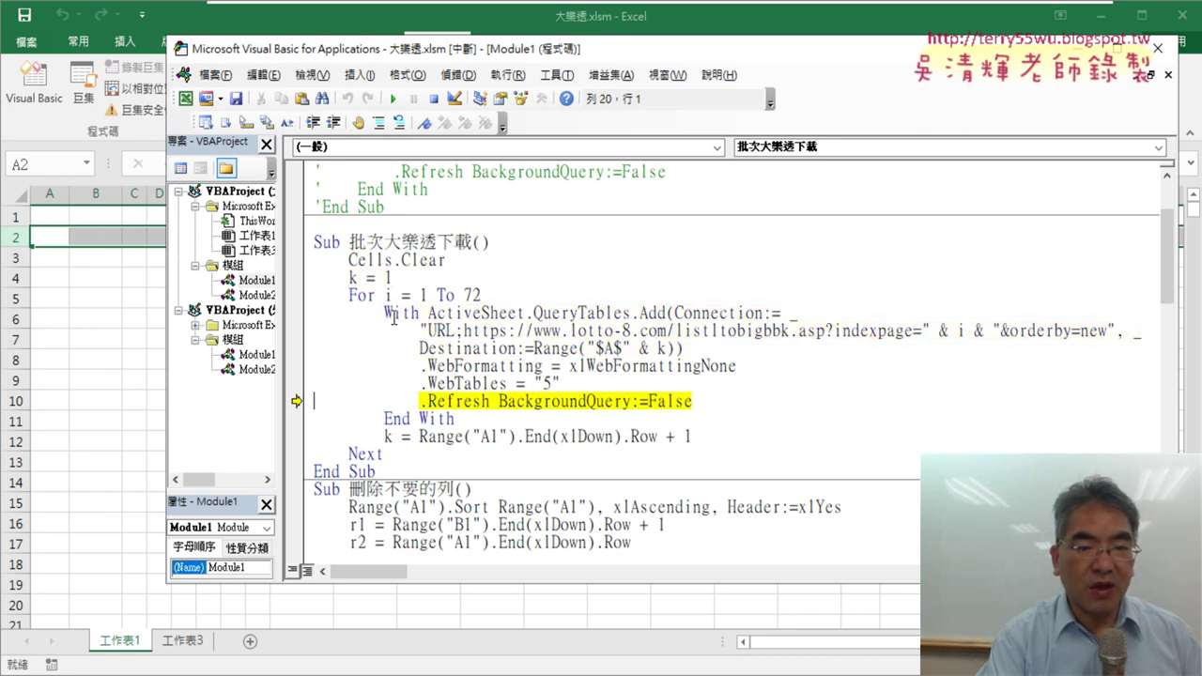
{"action": "key", "text": "F8"}
{"action": "key", "text": "F8"}
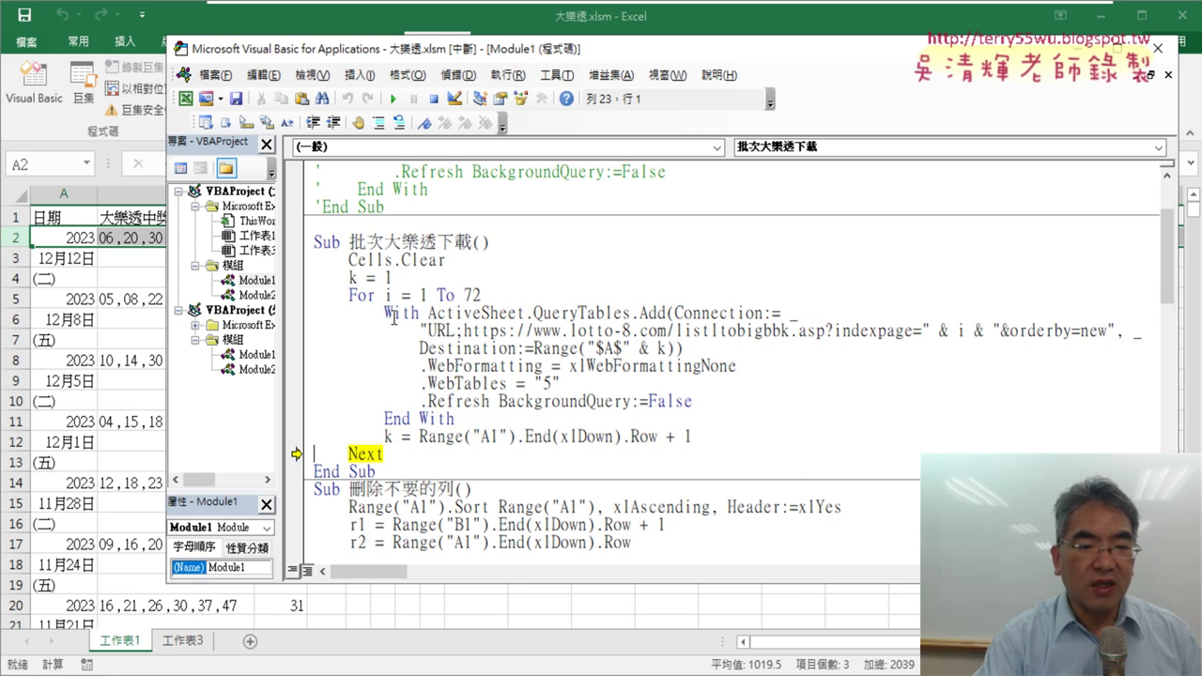
{"action": "left_click", "coordinate": [393, 98]}
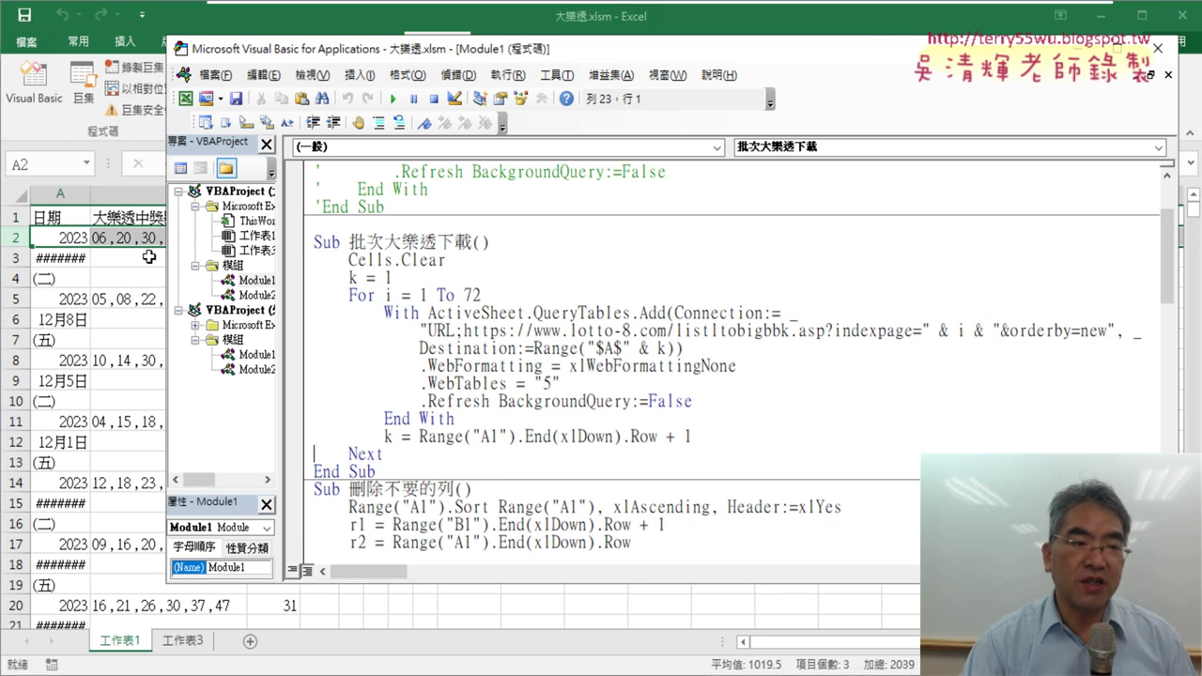
{"action": "left_click_drag", "start_coordinate": [377, 49], "coordinate": [523, 49]}
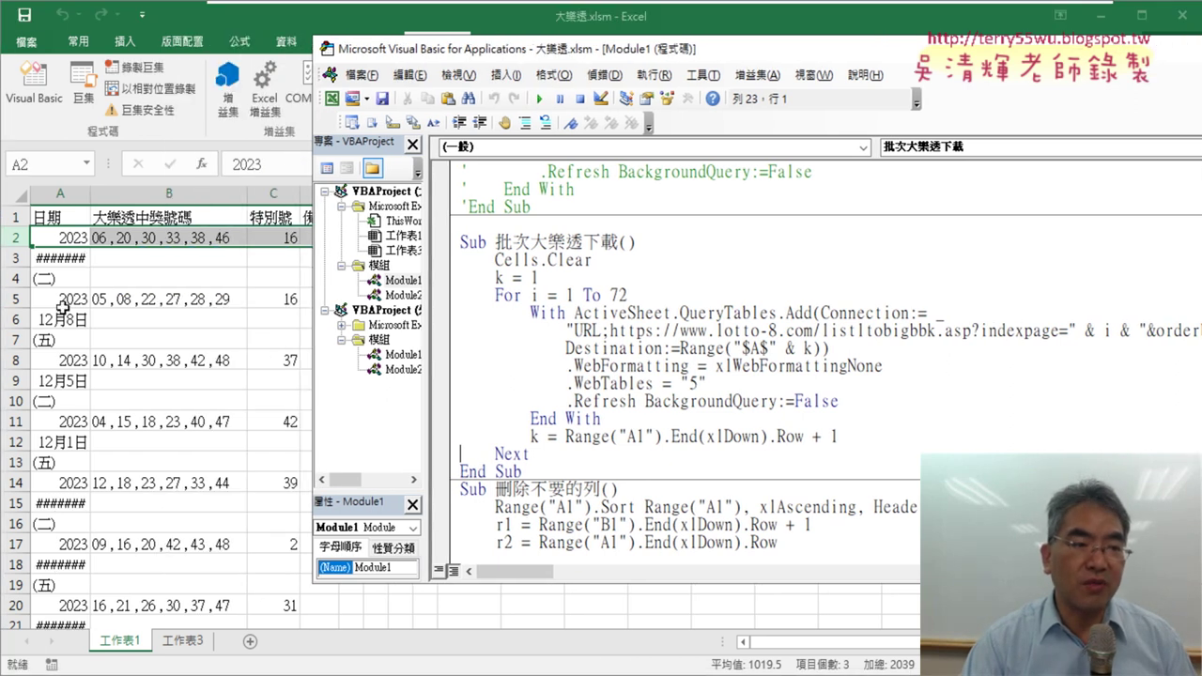
Step: Select the unwanted date rows 3–4 and 6–7, then the repeated 日期 header row 92
{"action": "left_click", "coordinate": [8, 267]}
{"action": "left_click_drag", "start_coordinate": [8, 259], "coordinate": [8, 279]}
{"action": "left_click_drag", "start_coordinate": [16, 319], "coordinate": [16, 340]}
{"action": "scroll", "coordinate": [98, 396], "scroll_direction": "down", "scroll_amount": 2}
{"action": "scroll", "coordinate": [172, 392], "scroll_direction": "down", "scroll_amount": 5}
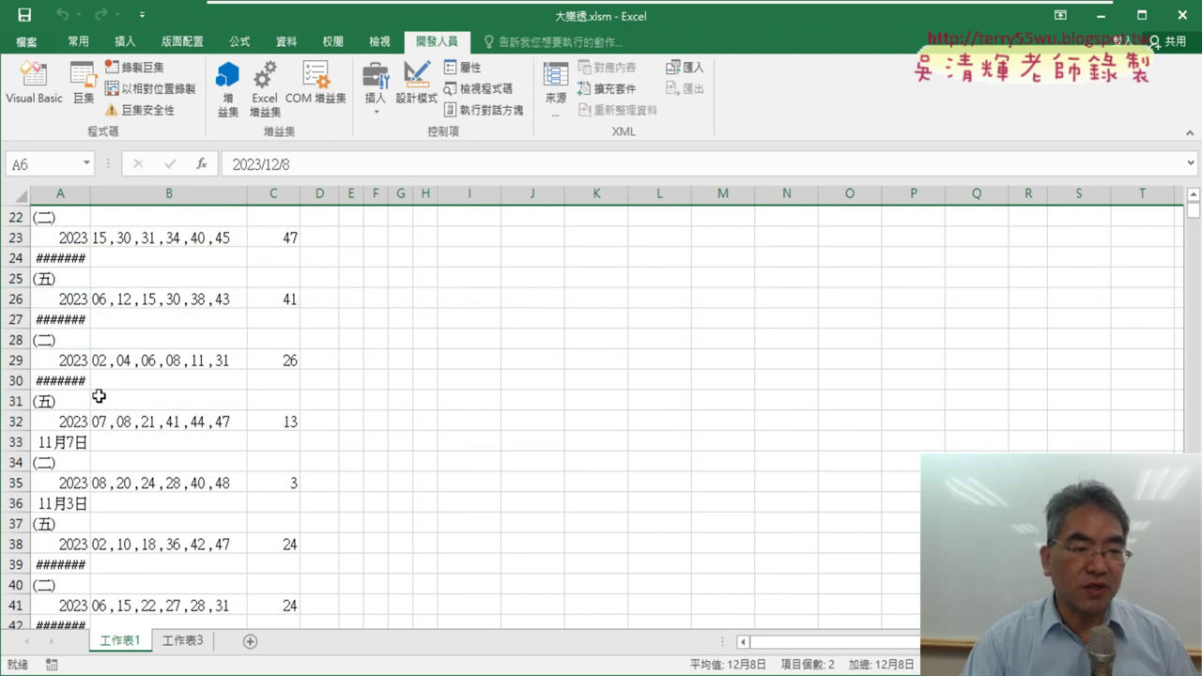
{"action": "scroll", "coordinate": [172, 391], "scroll_direction": "down", "scroll_amount": 9}
{"action": "scroll", "coordinate": [180, 457], "scroll_direction": "down", "scroll_amount": 8}
{"action": "scroll", "coordinate": [181, 457], "scroll_direction": "down", "scroll_amount": 5}
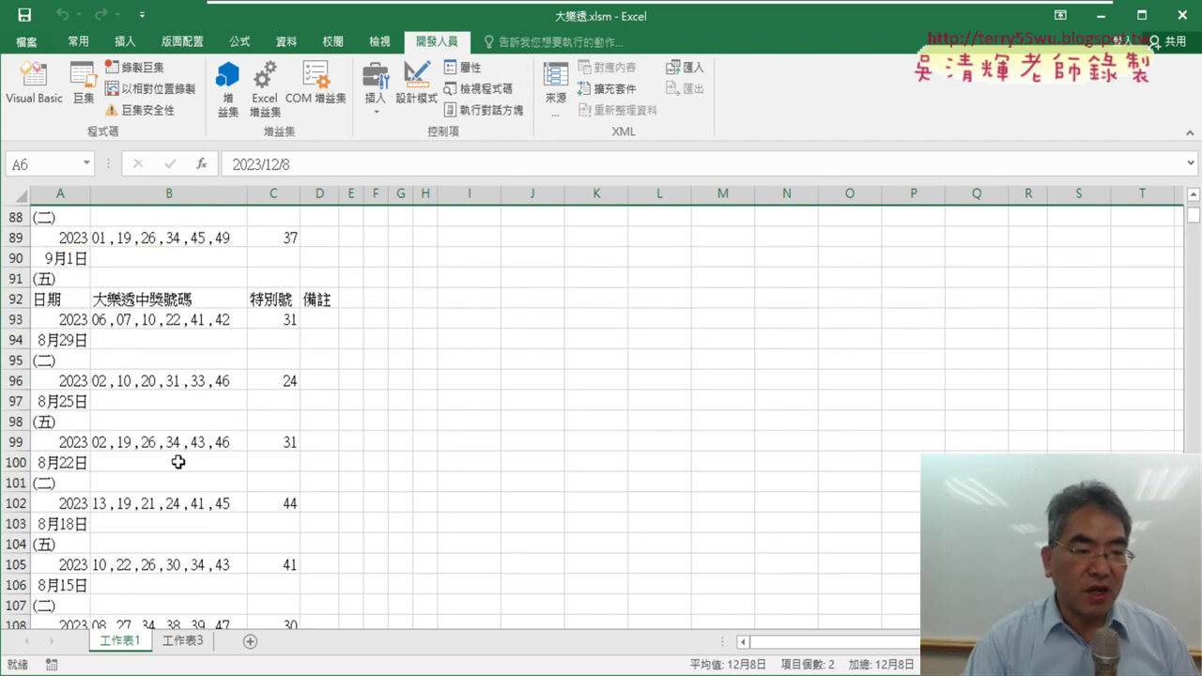
{"action": "left_click", "coordinate": [44, 301]}
{"action": "left_click", "coordinate": [16, 299]}
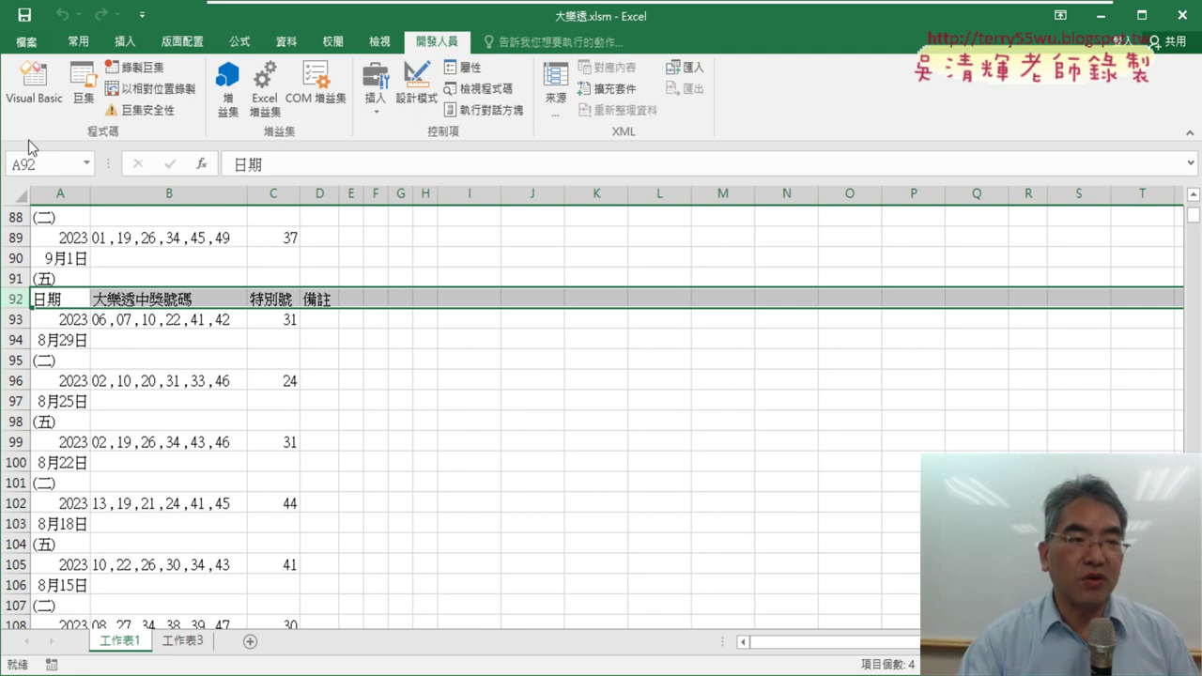
Step: Start stepping 刪除不要的列 with F8, then return to the worksheet's 日期 header in A1
{"action": "left_click", "coordinate": [34, 83]}
{"action": "left_click", "coordinate": [710, 497]}
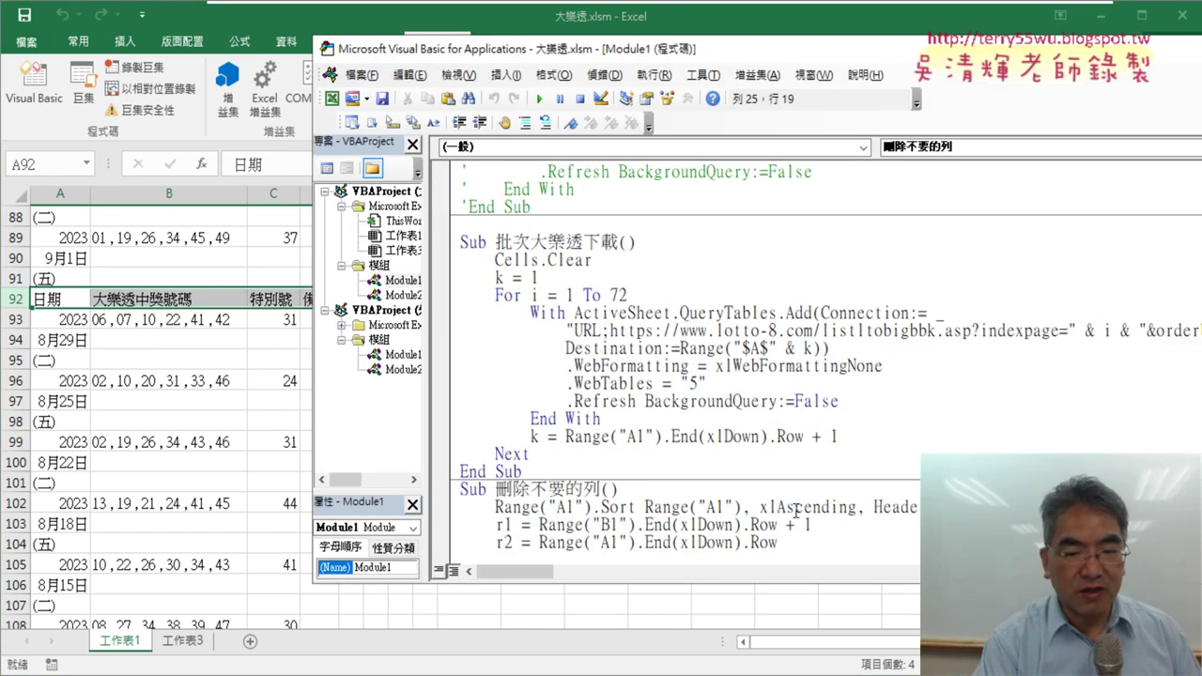
{"action": "key", "text": "F8"}
{"action": "key", "text": "F8"}
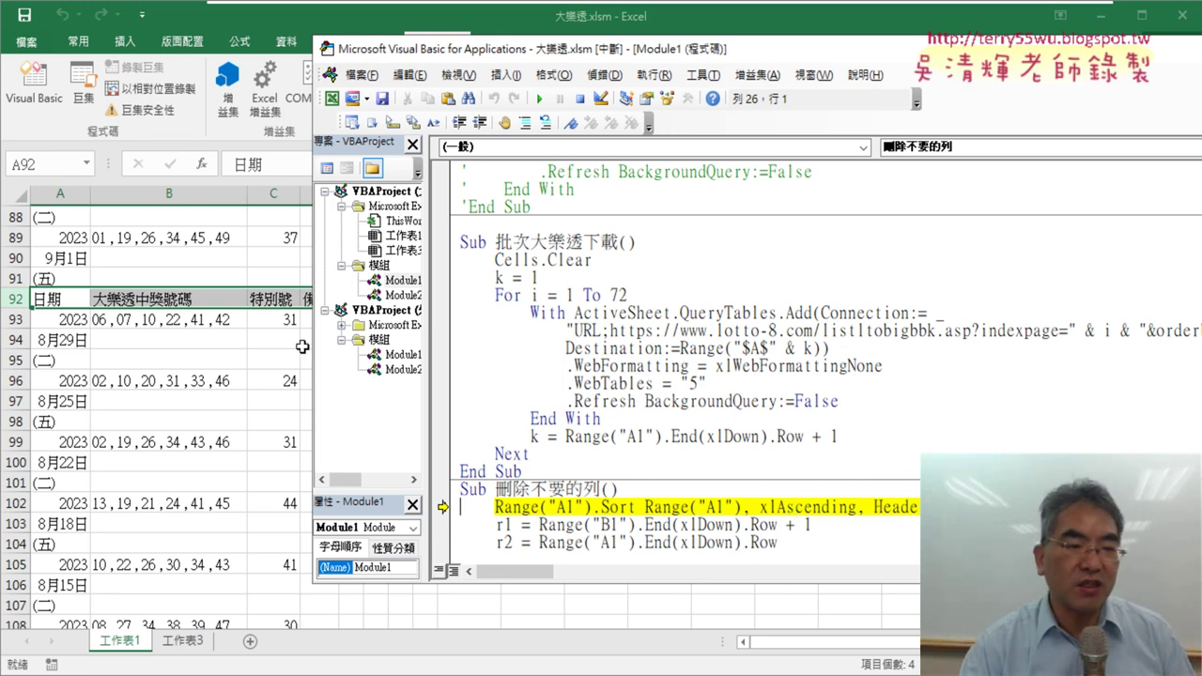
{"action": "left_click", "coordinate": [81, 300]}
{"action": "scroll", "coordinate": [80, 299], "scroll_direction": "up", "scroll_amount": 5}
{"action": "scroll", "coordinate": [81, 299], "scroll_direction": "up", "scroll_amount": 9}
{"action": "scroll", "coordinate": [81, 299], "scroll_direction": "up", "scroll_amount": 9}
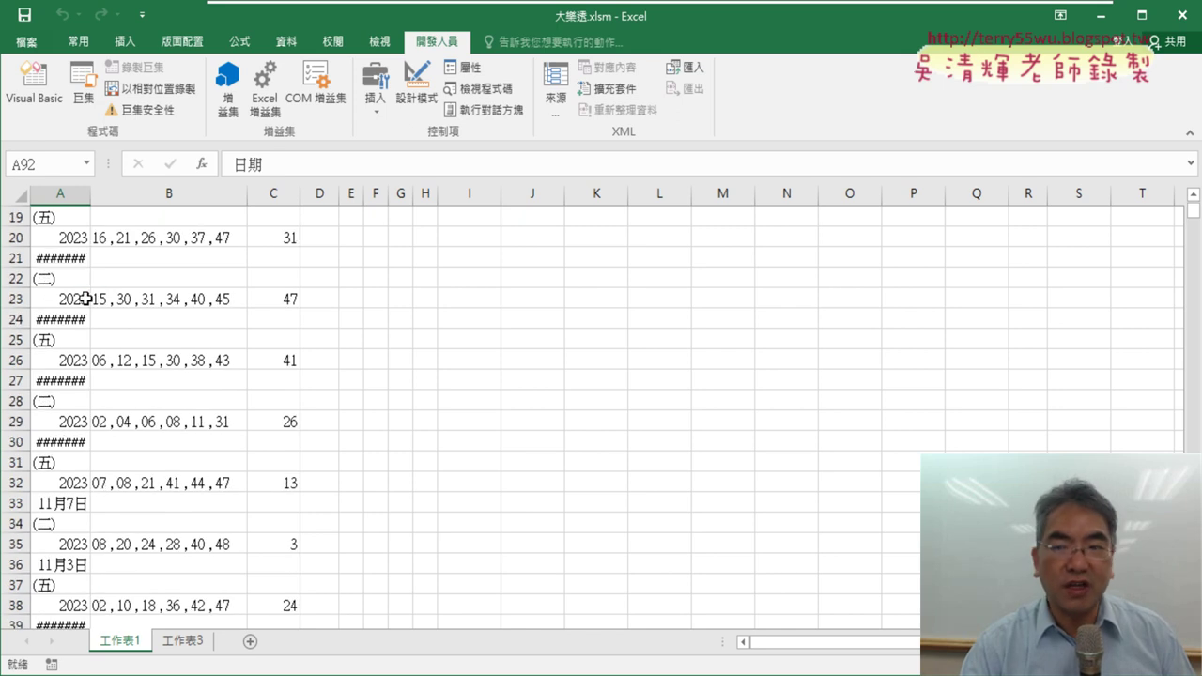
{"action": "scroll", "coordinate": [80, 299], "scroll_direction": "up", "scroll_amount": 5}
{"action": "scroll", "coordinate": [75, 240], "scroll_direction": "up", "scroll_amount": 1}
{"action": "left_click", "coordinate": [42, 242]}
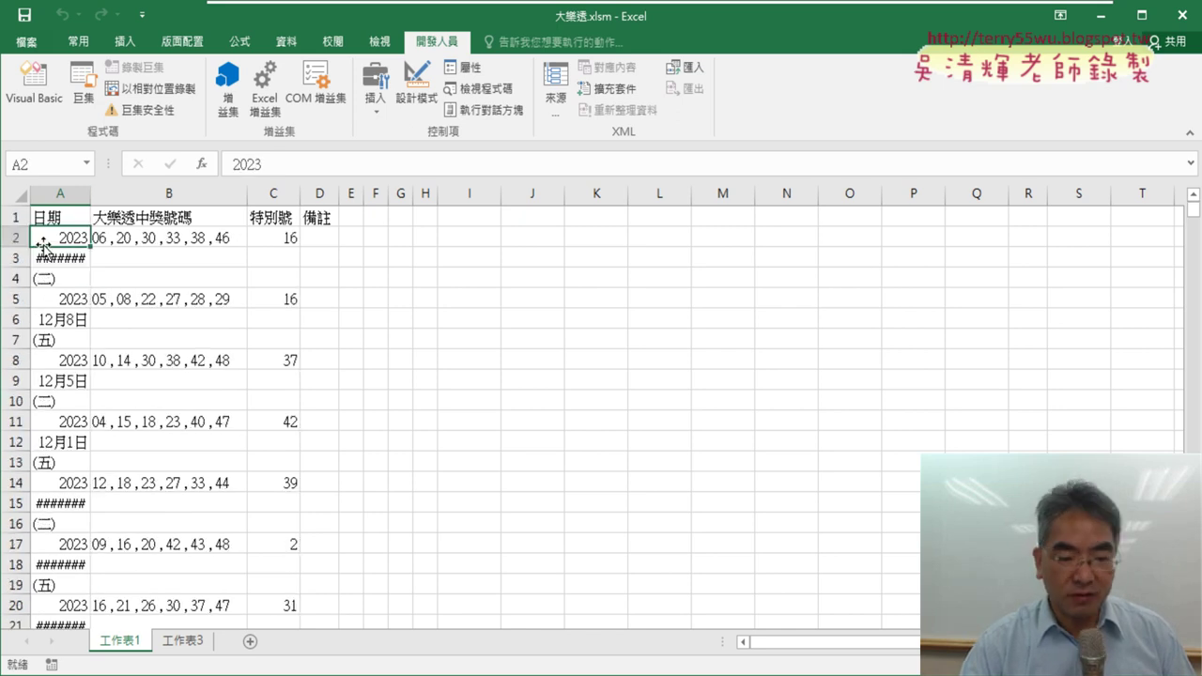
{"action": "key", "text": "Up"}
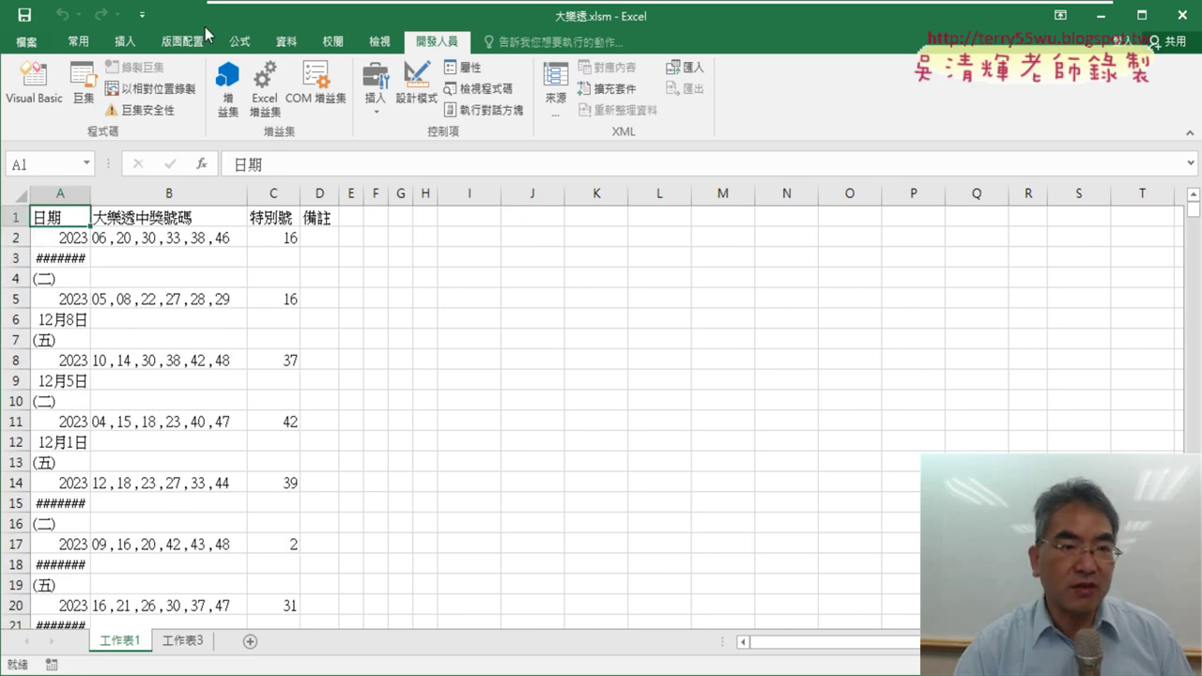
{"action": "left_click", "coordinate": [286, 42]}
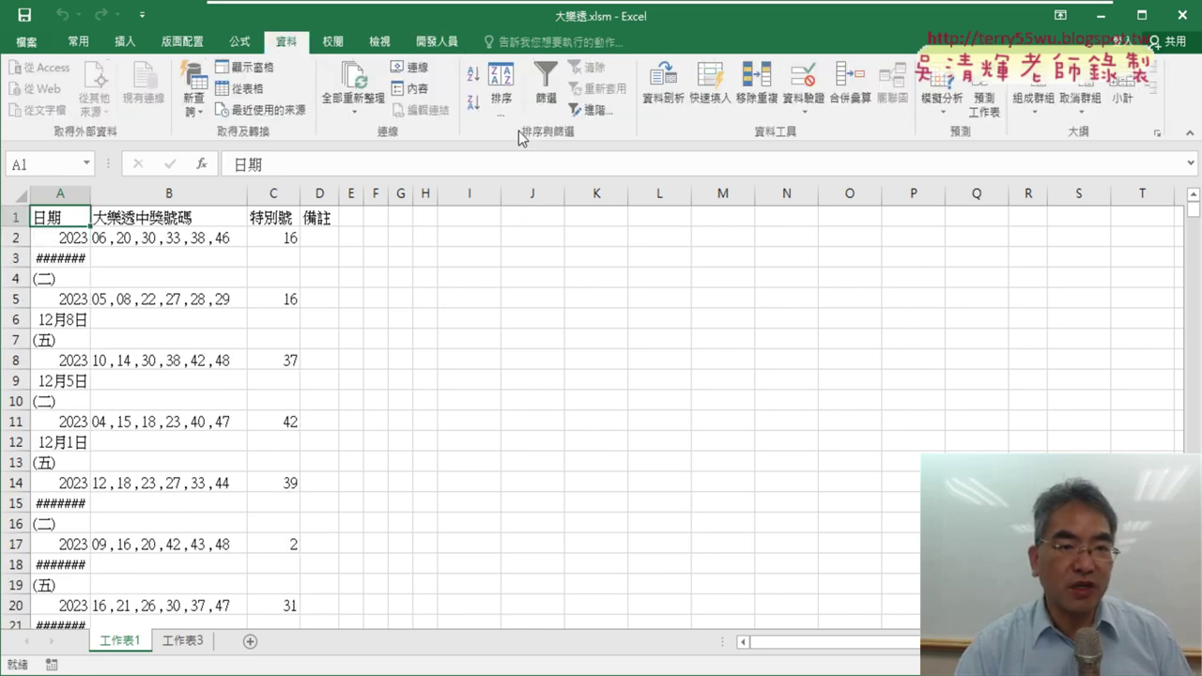
{"action": "left_click", "coordinate": [473, 83]}
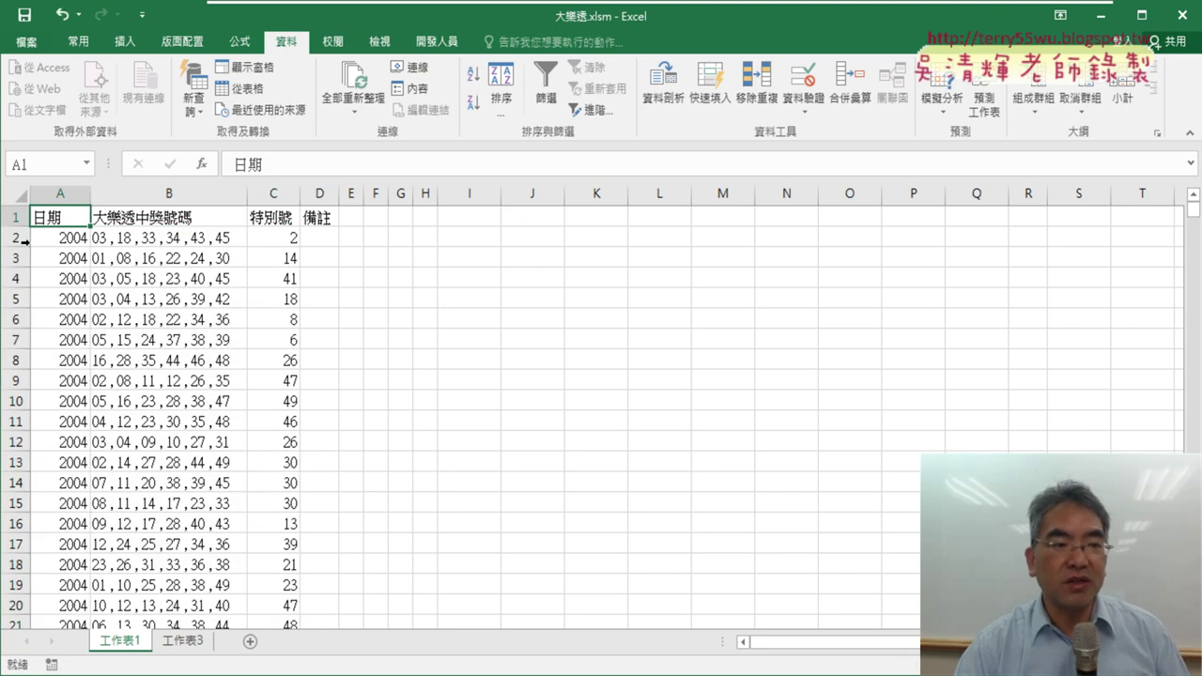
{"action": "left_click", "coordinate": [183, 217]}
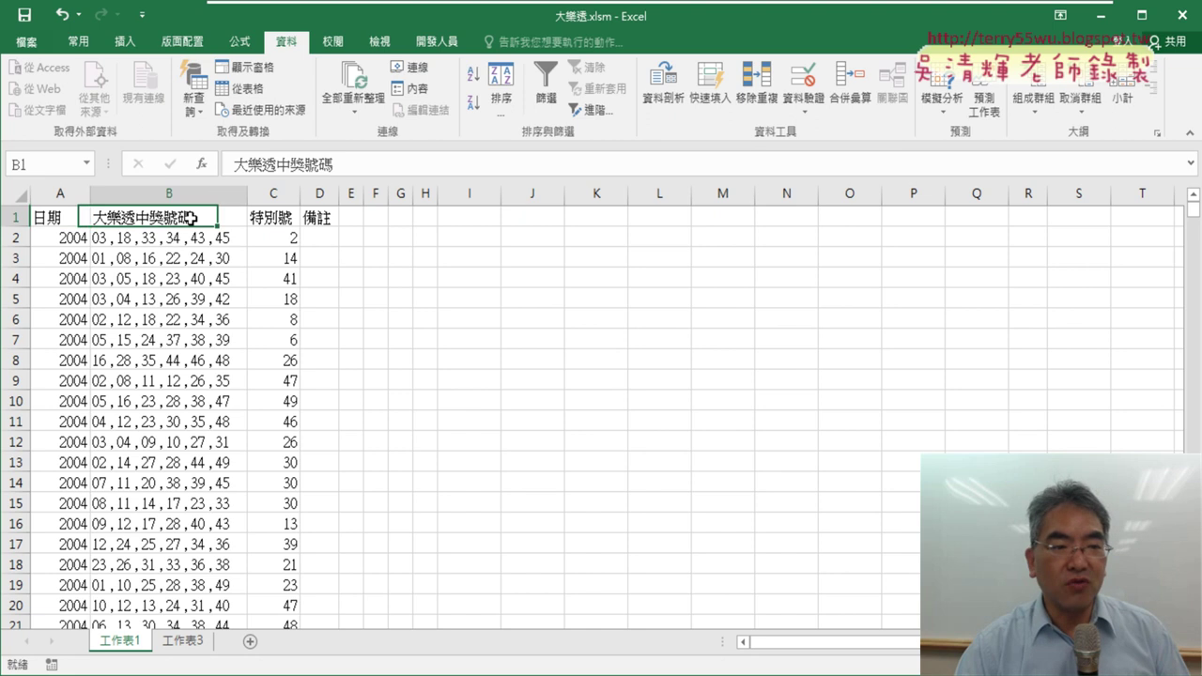
{"action": "key", "text": "ctrl+Down"}
{"action": "key", "text": "Down"}
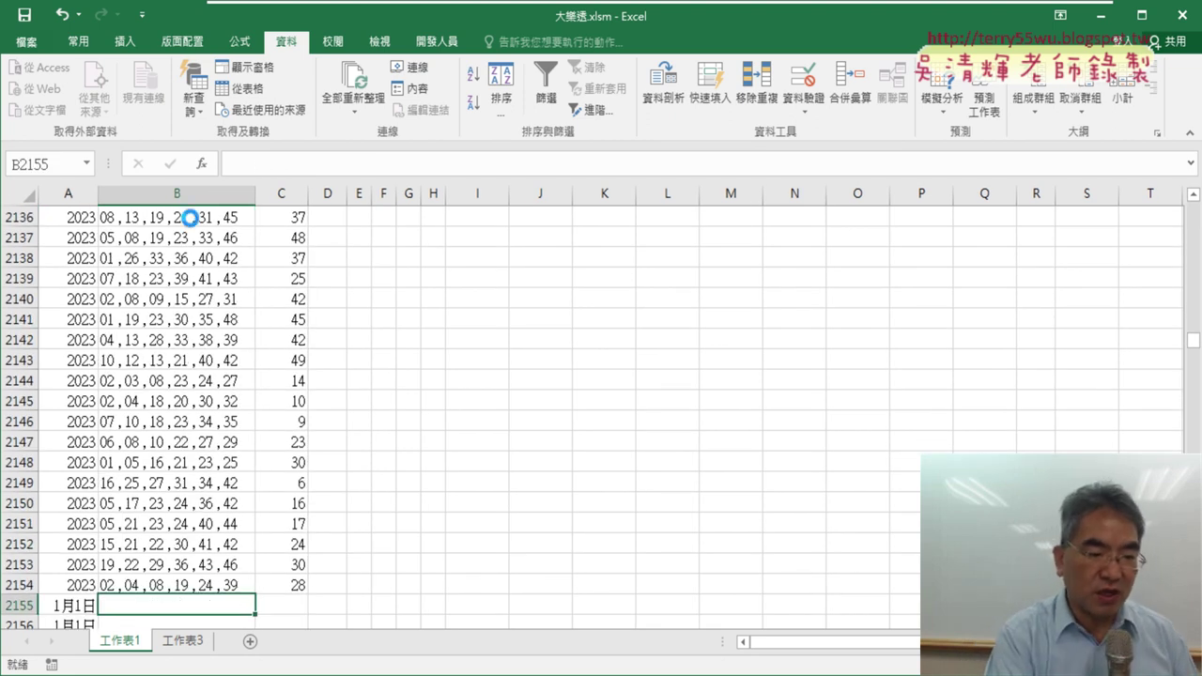
{"action": "key", "text": "ctrl+z"}
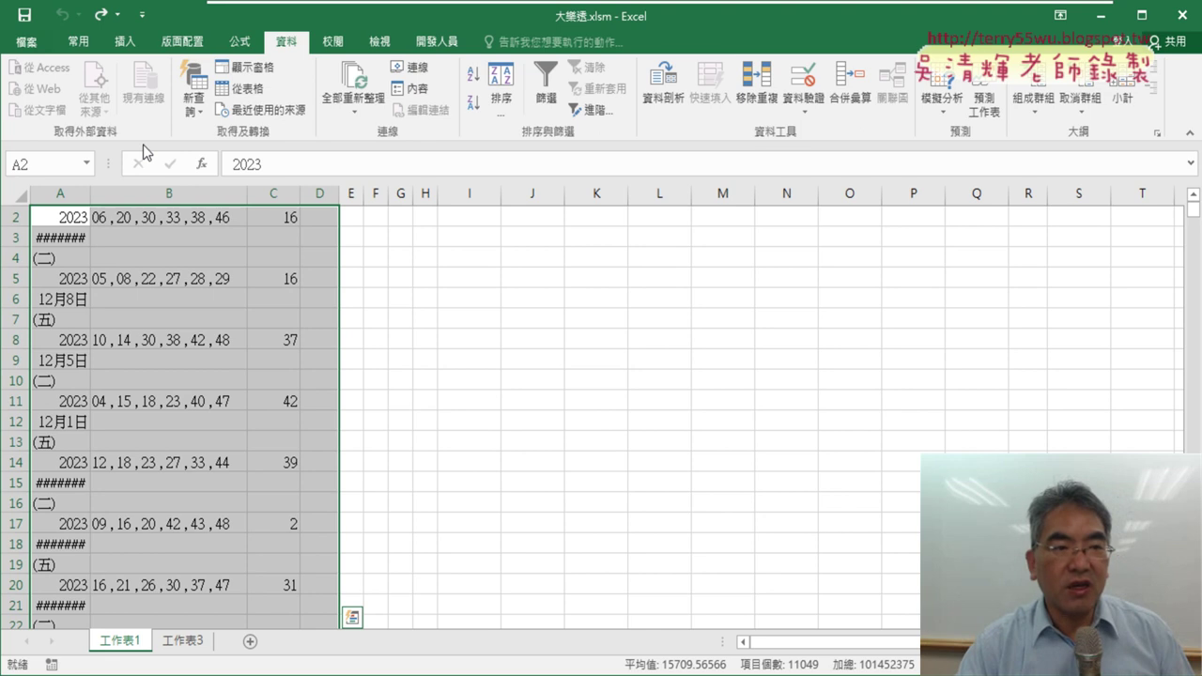
Step: Resume the paused 刪除不要的列 macro in the VBA editor and run its sort step
{"action": "left_click", "coordinate": [437, 41]}
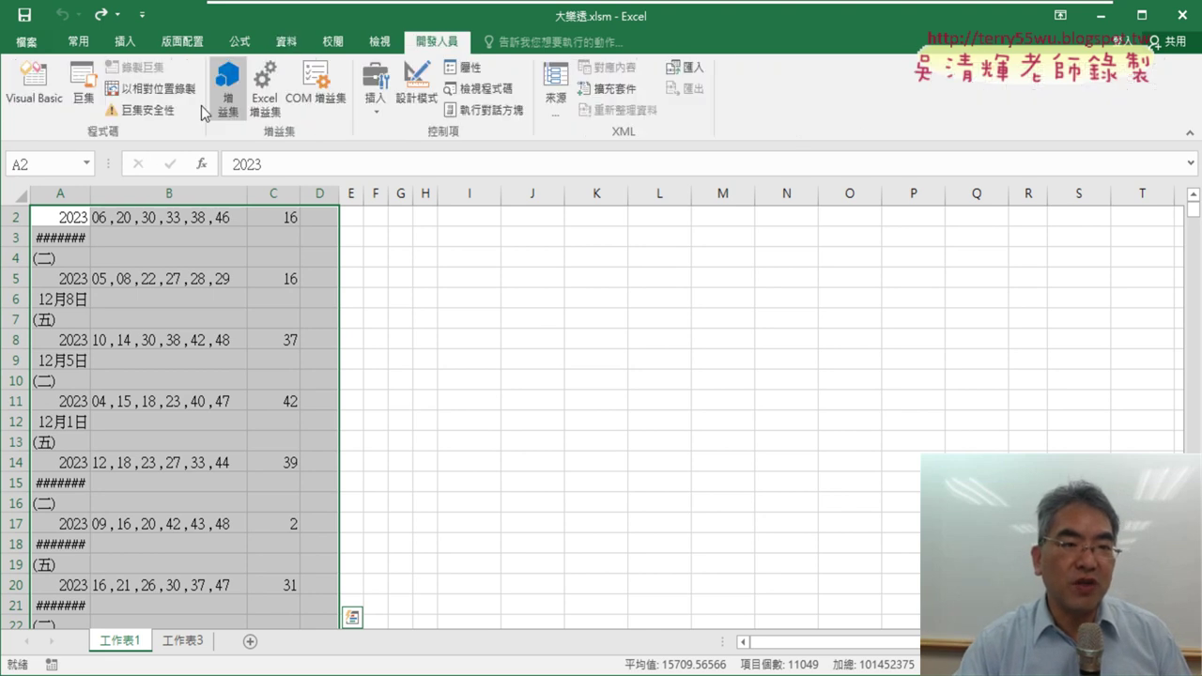
{"action": "left_click", "coordinate": [54, 100]}
{"action": "scroll", "coordinate": [501, 403], "scroll_direction": "down", "scroll_amount": 1}
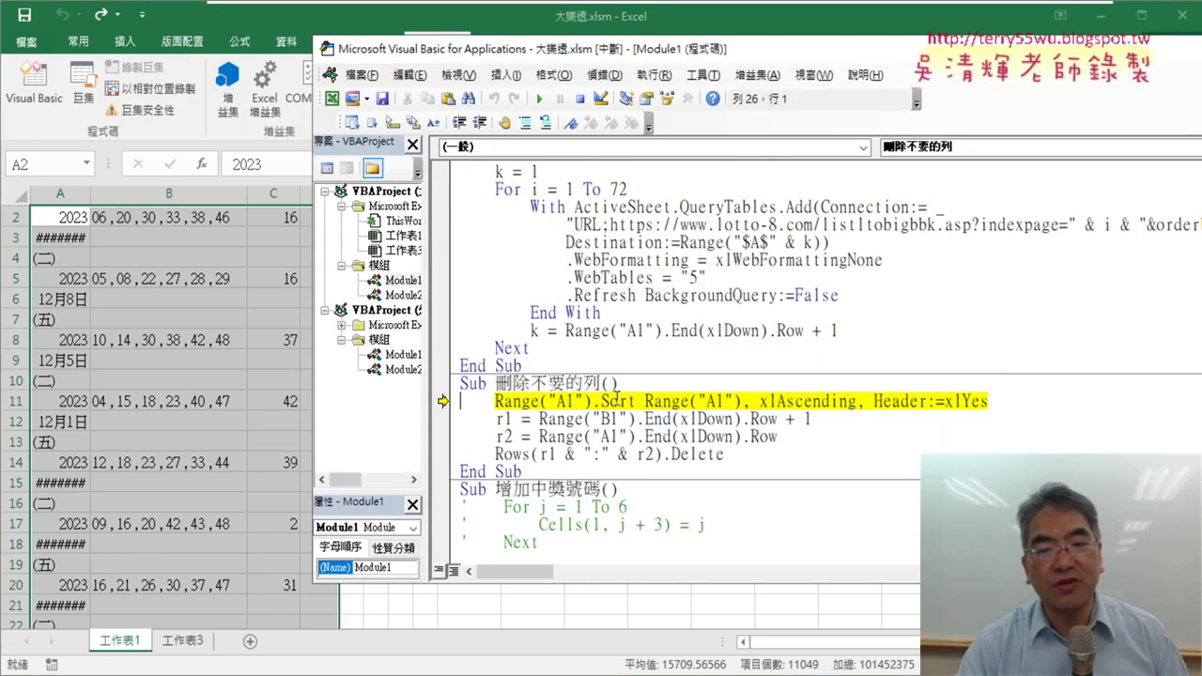
{"action": "mouse_move", "coordinate": [687, 402]}
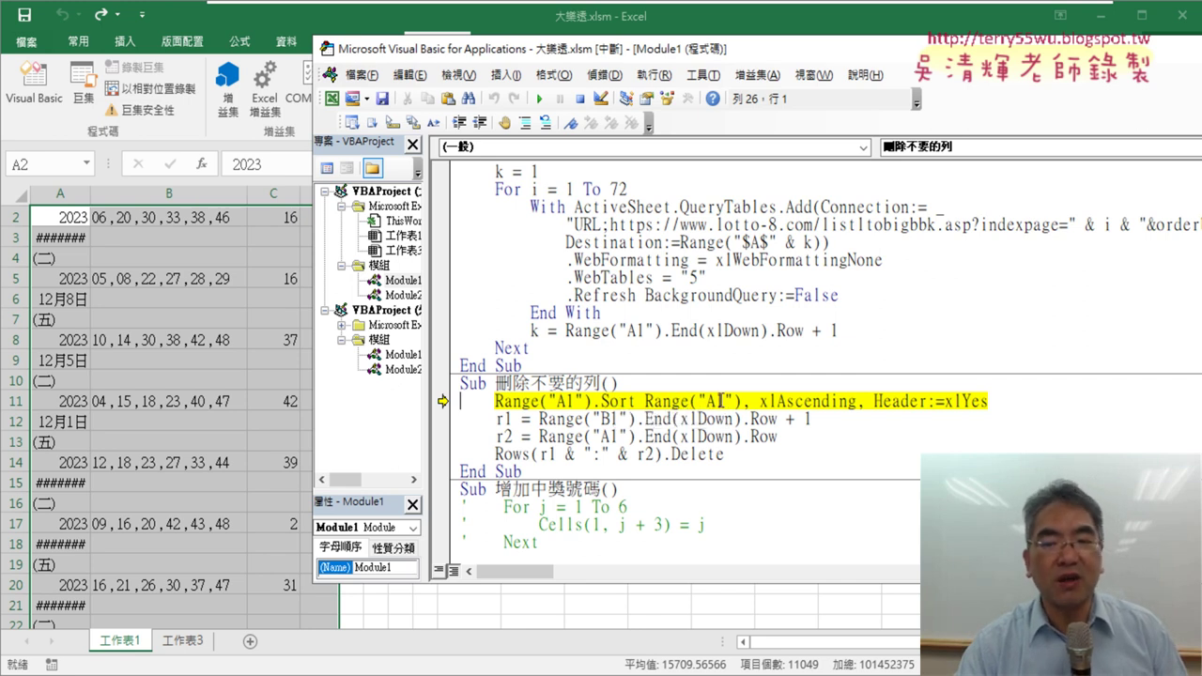
{"action": "mouse_move", "coordinate": [824, 402]}
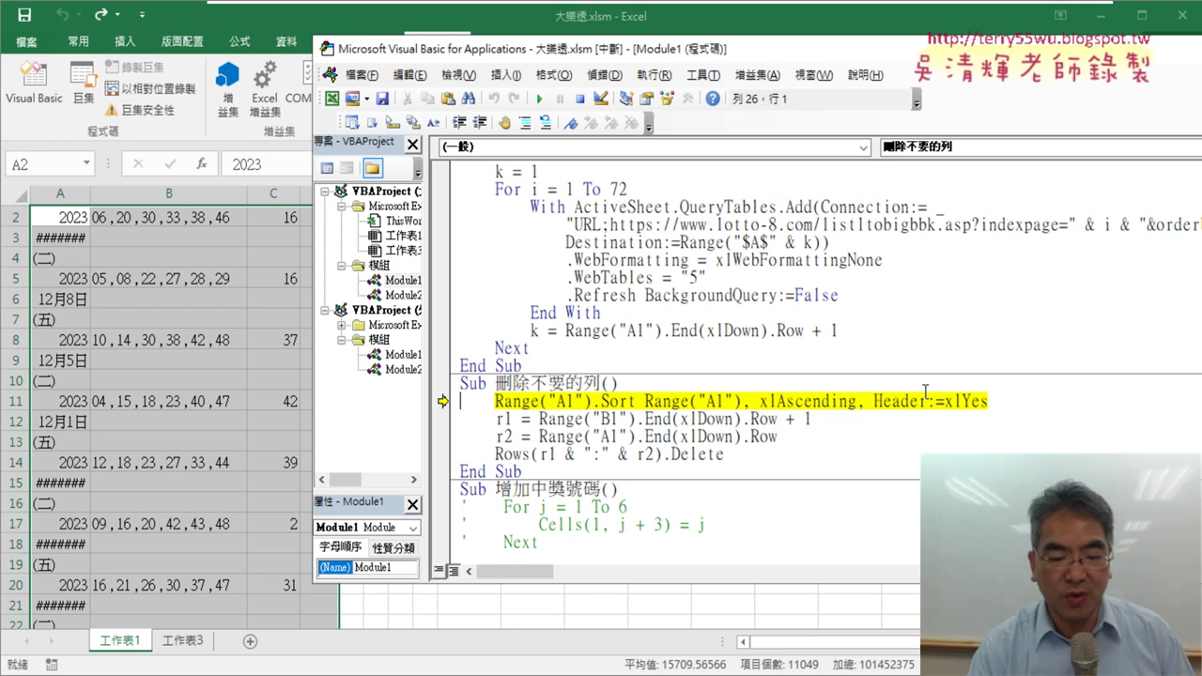
{"action": "key", "text": "F8"}
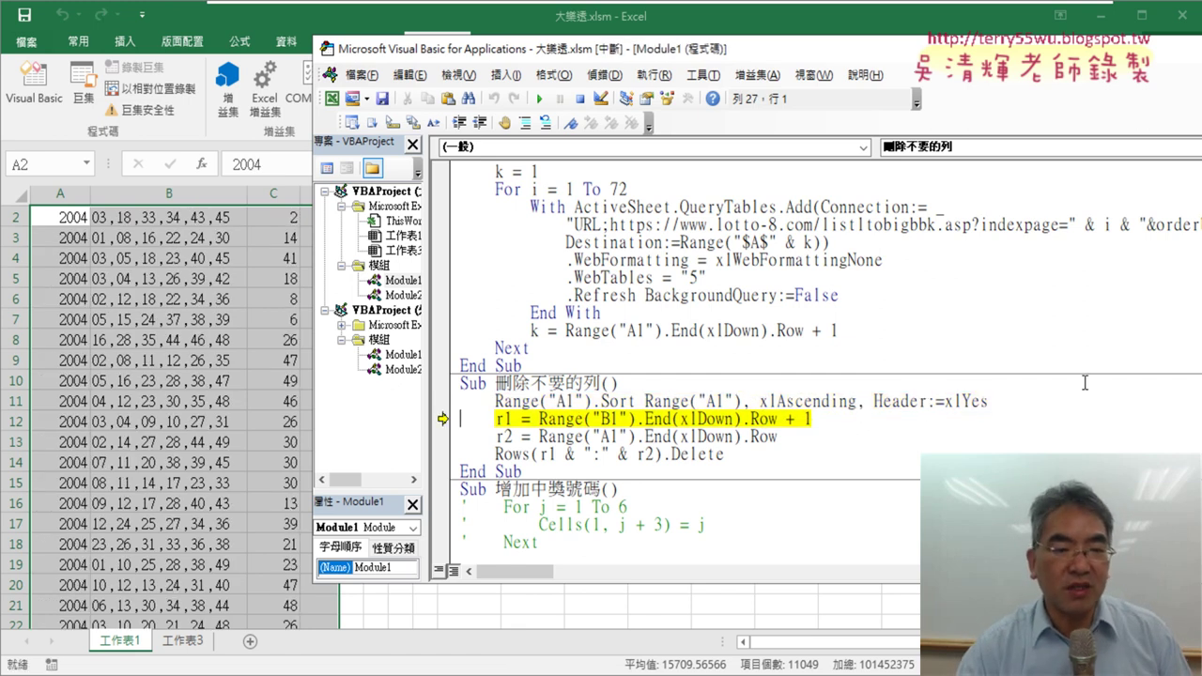
Step: Locate the leftover rows in the sheet, from row 2155 down to row 6531
{"action": "left_click", "coordinate": [192, 433]}
{"action": "key", "text": "ctrl+Down"}
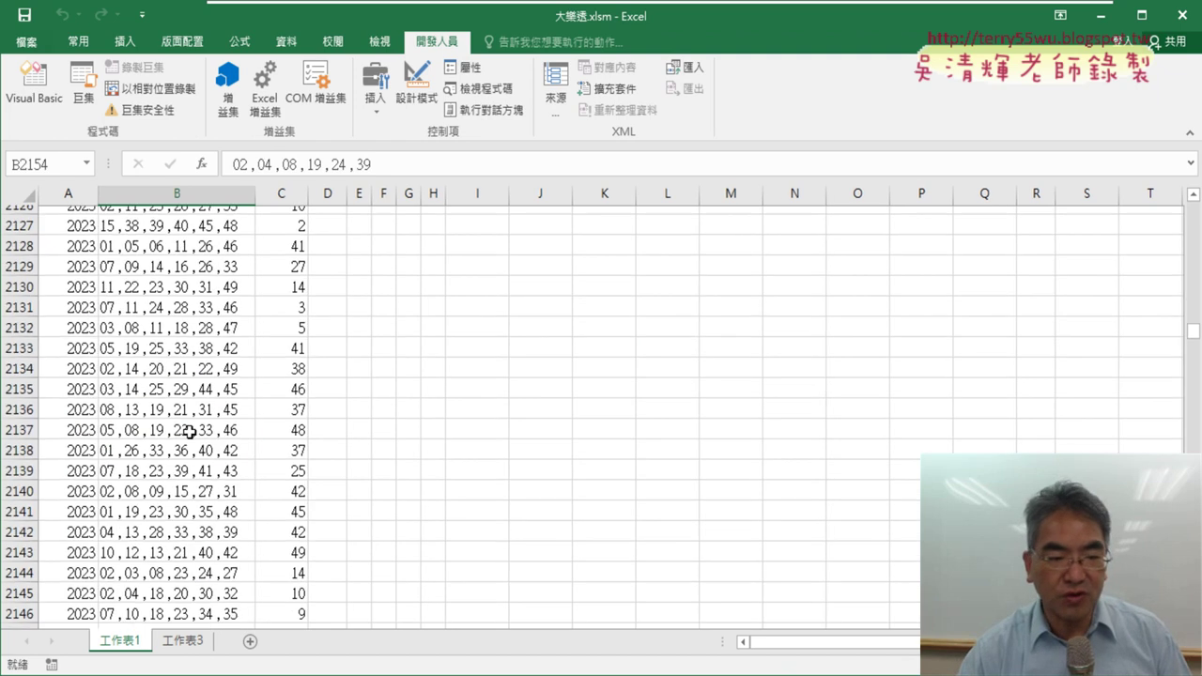
{"action": "key", "text": "Down"}
{"action": "scroll", "coordinate": [68, 439], "scroll_direction": "down", "scroll_amount": 3}
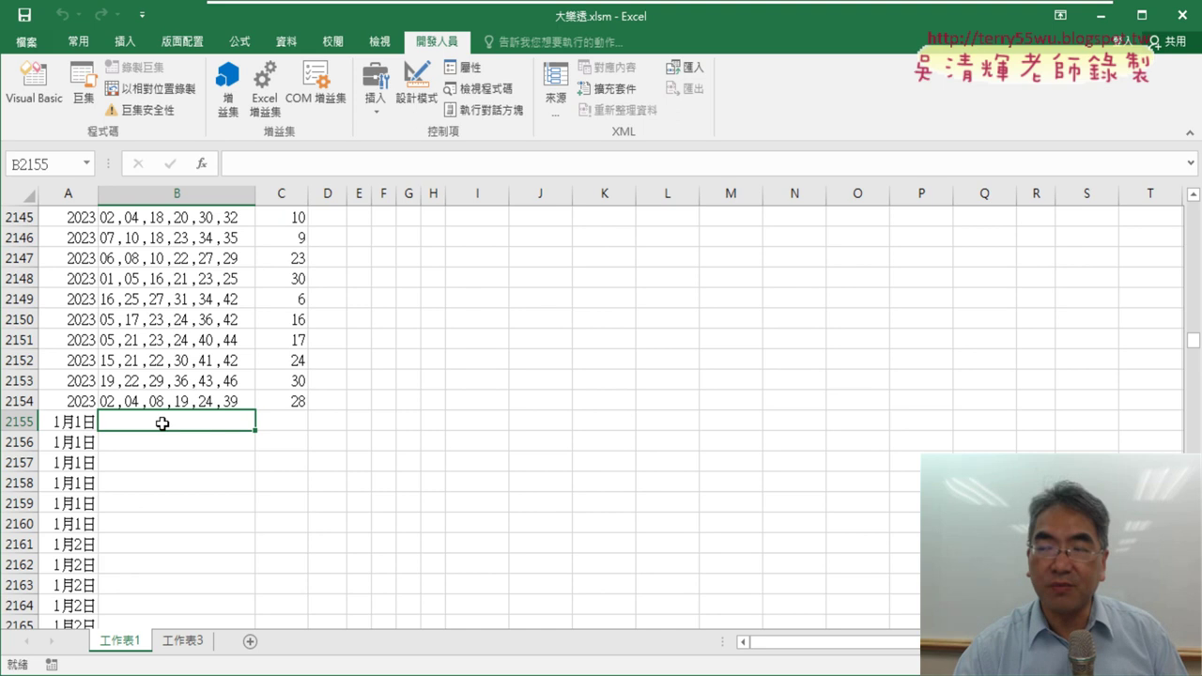
{"action": "left_click", "coordinate": [20, 422]}
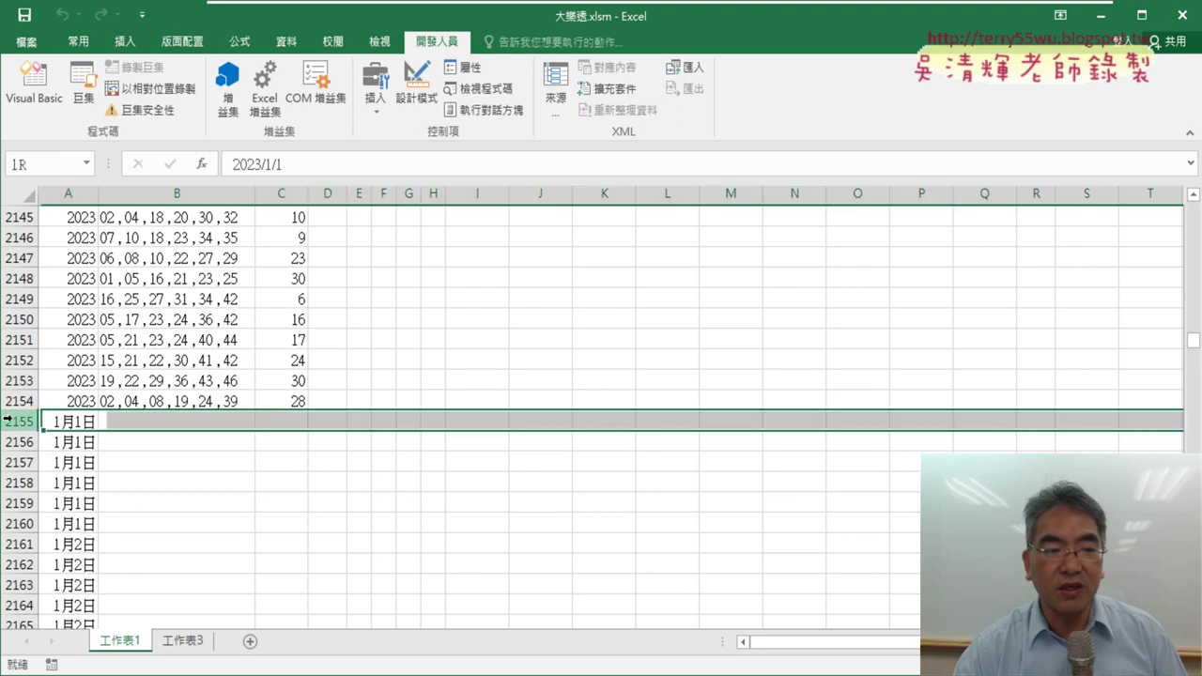
{"action": "left_click", "coordinate": [69, 218]}
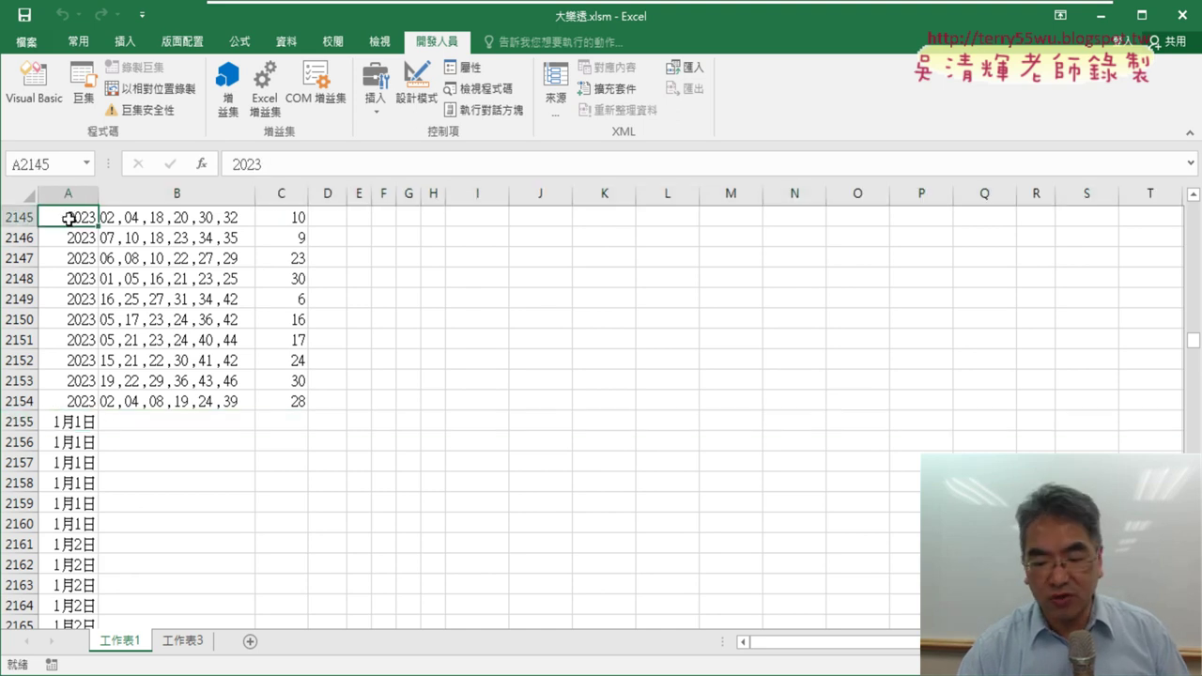
{"action": "key", "text": "ctrl+Down"}
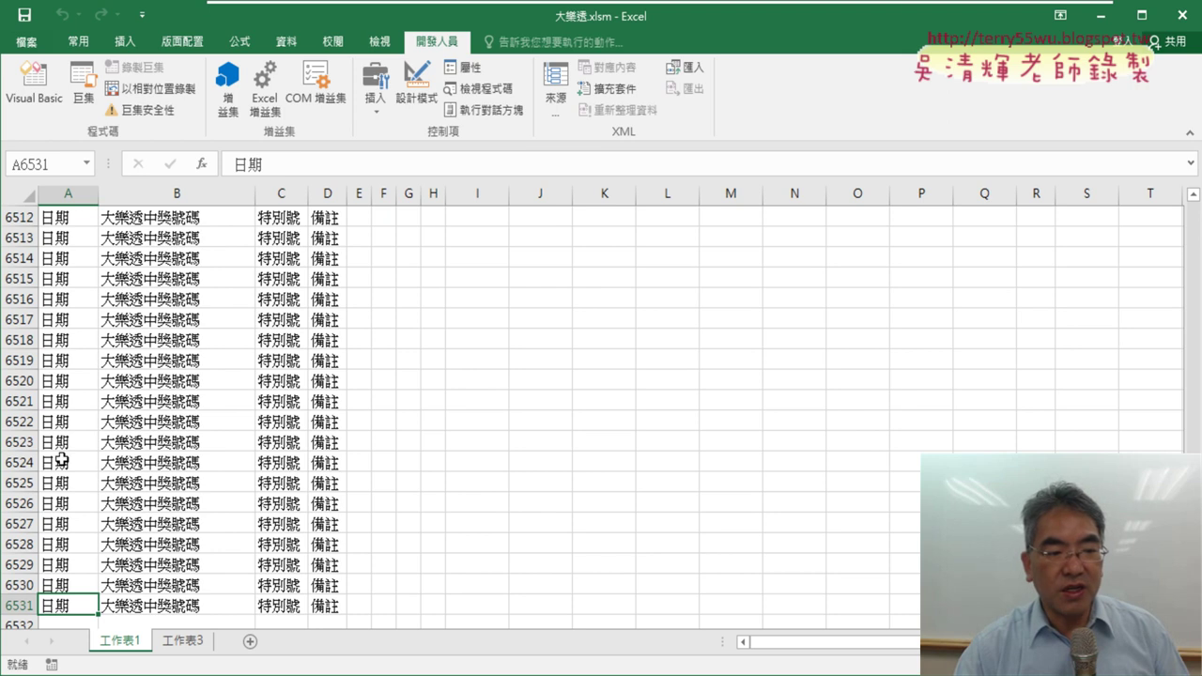
{"action": "left_click", "coordinate": [19, 606]}
Step: Step past the r1 and r2 lines, check their values, and run Rows(2155:6531).Delete
{"action": "left_click", "coordinate": [33, 83]}
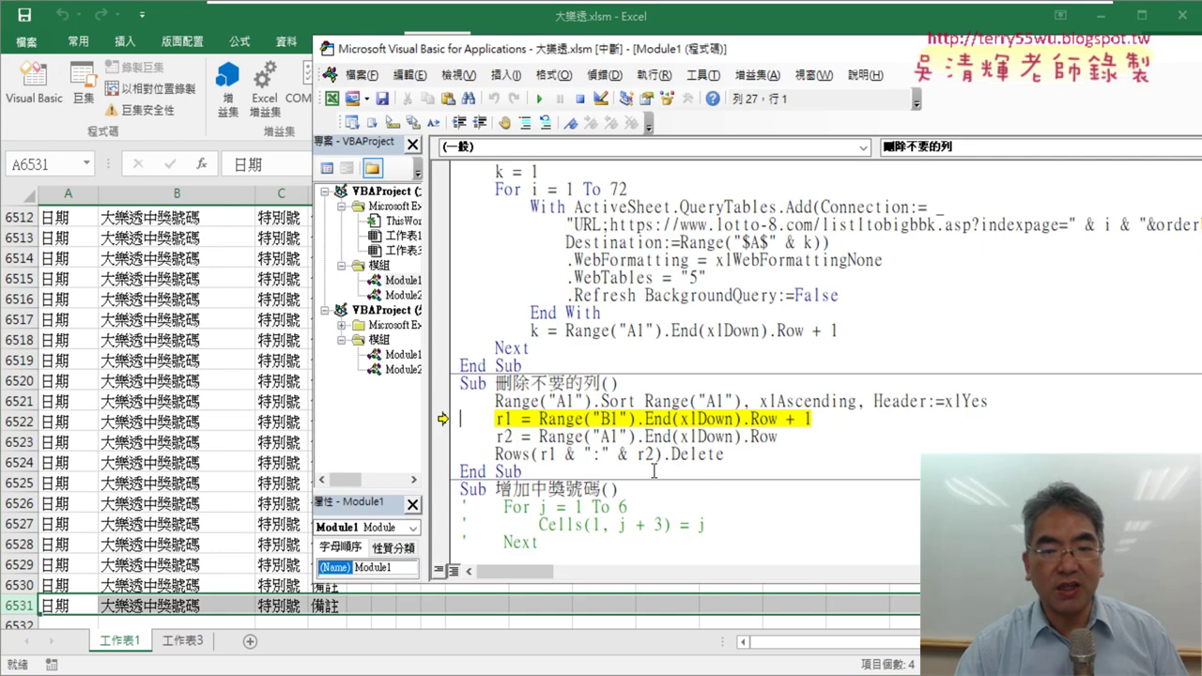
{"action": "scroll", "coordinate": [655, 469], "scroll_direction": "down", "scroll_amount": 1}
{"action": "key", "text": "F8"}
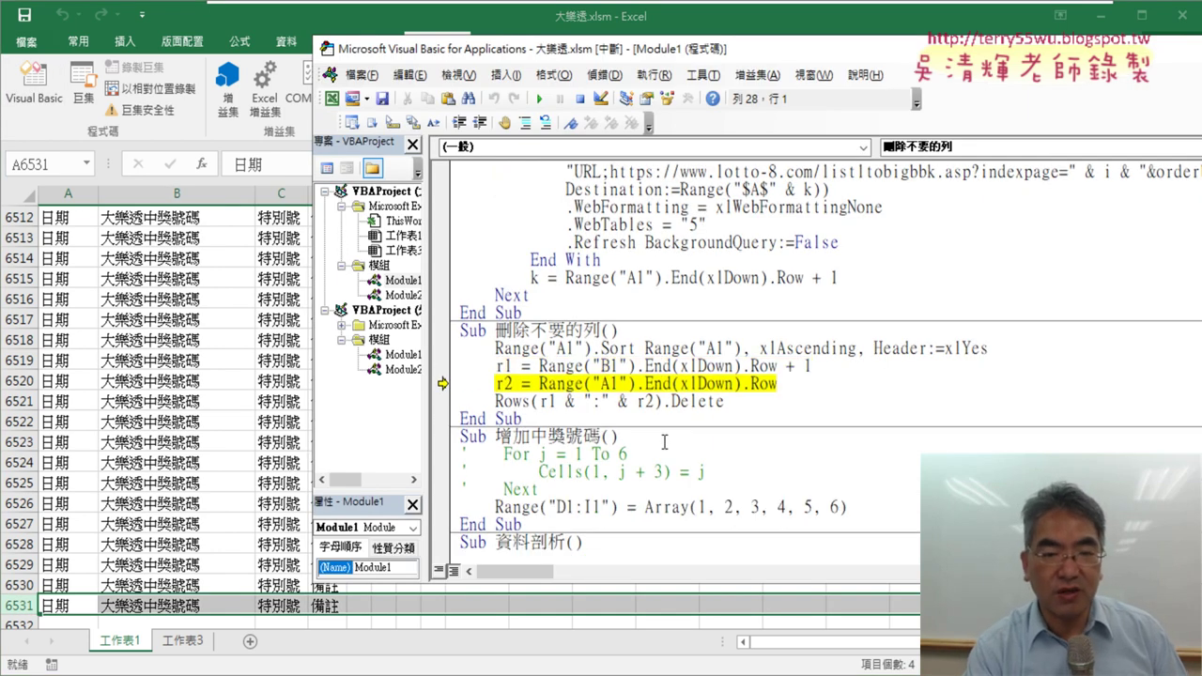
{"action": "key", "text": "F8"}
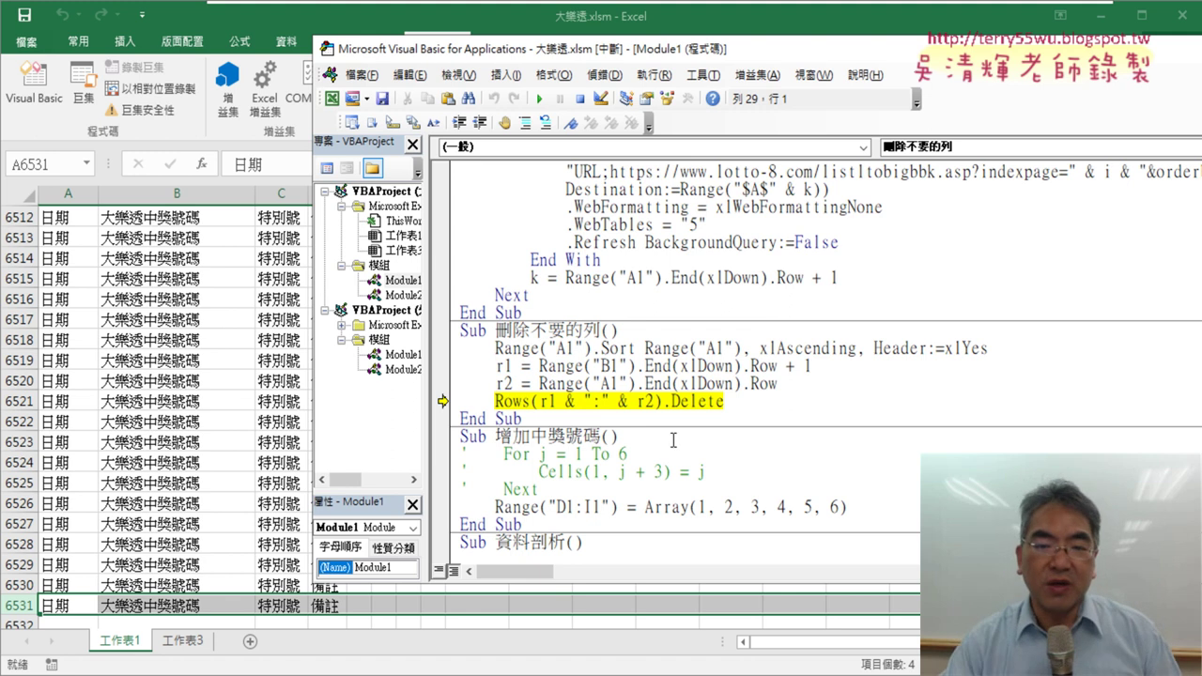
{"action": "left_click_drag", "start_coordinate": [540, 366], "coordinate": [817, 371]}
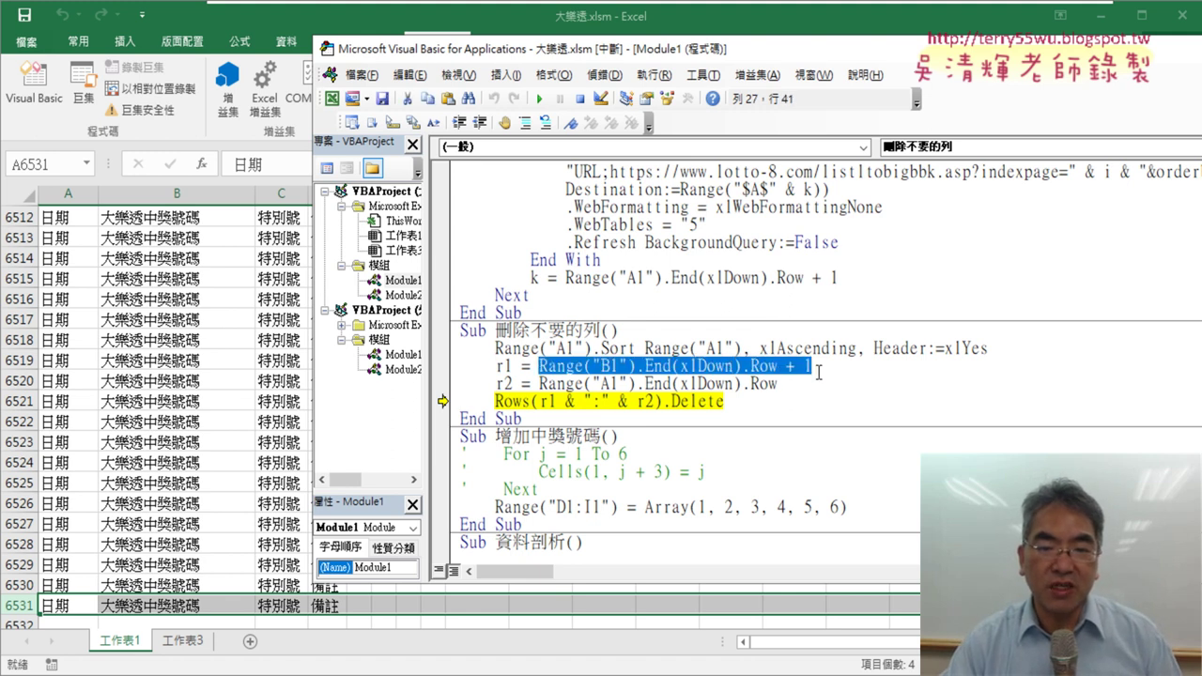
{"action": "mouse_move", "coordinate": [505, 364]}
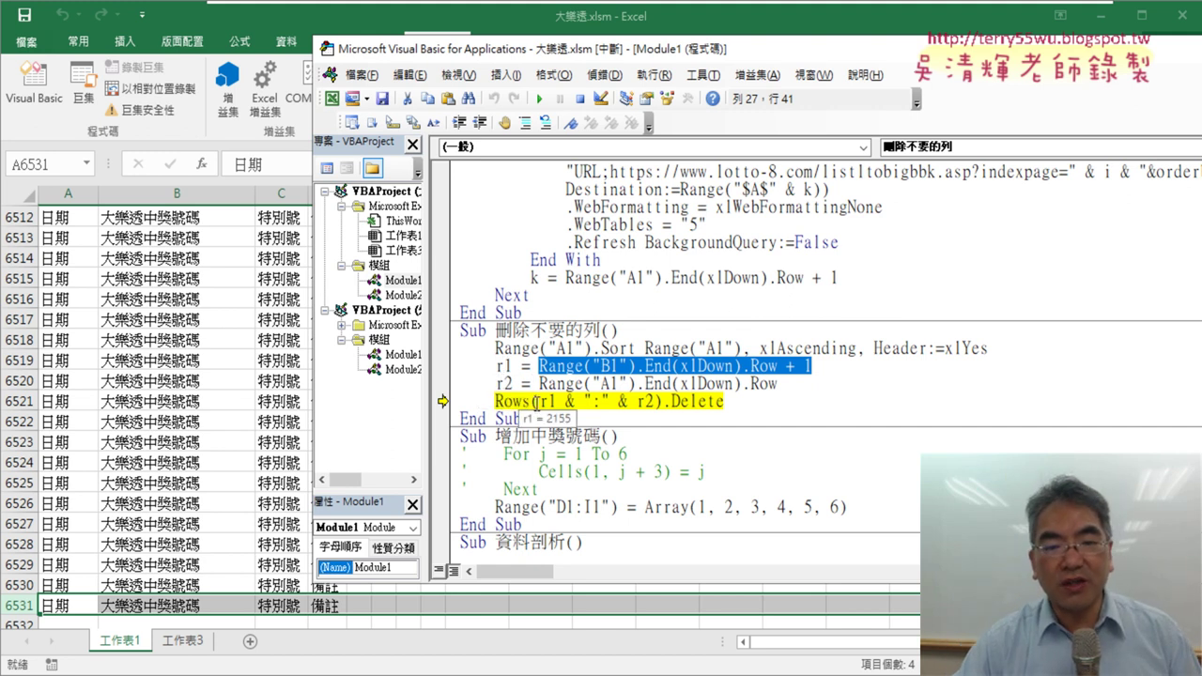
{"action": "left_click_drag", "start_coordinate": [537, 402], "coordinate": [617, 402]}
{"action": "mouse_move", "coordinate": [650, 402]}
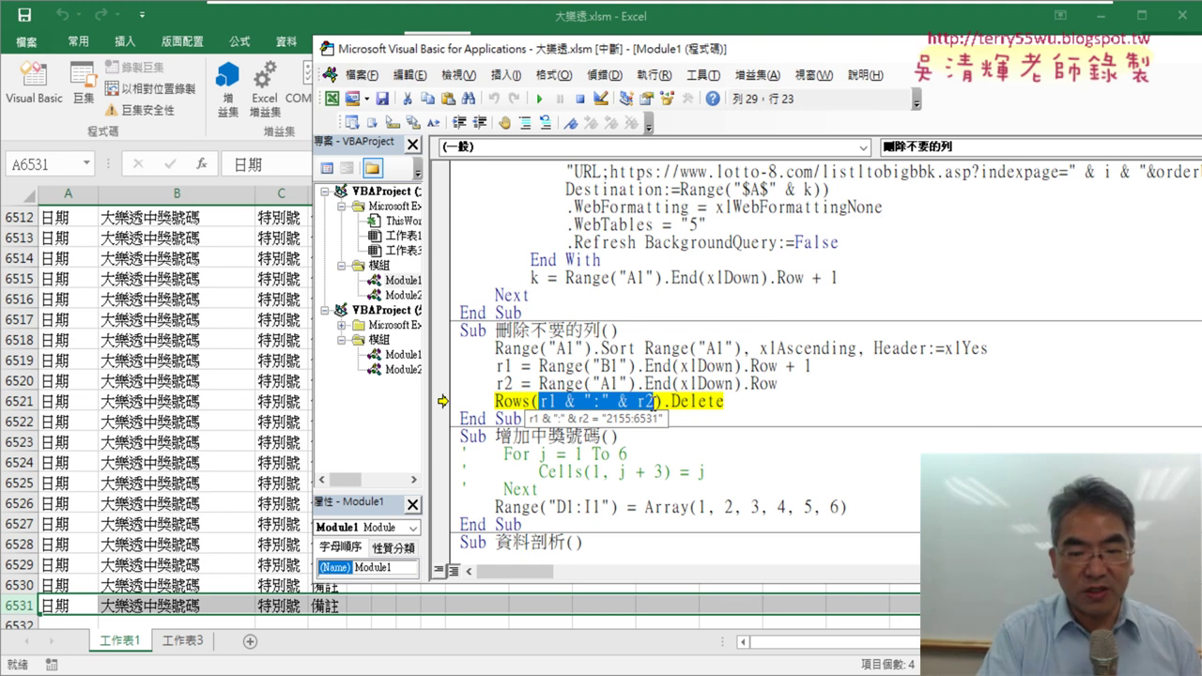
{"action": "key", "text": "F8"}
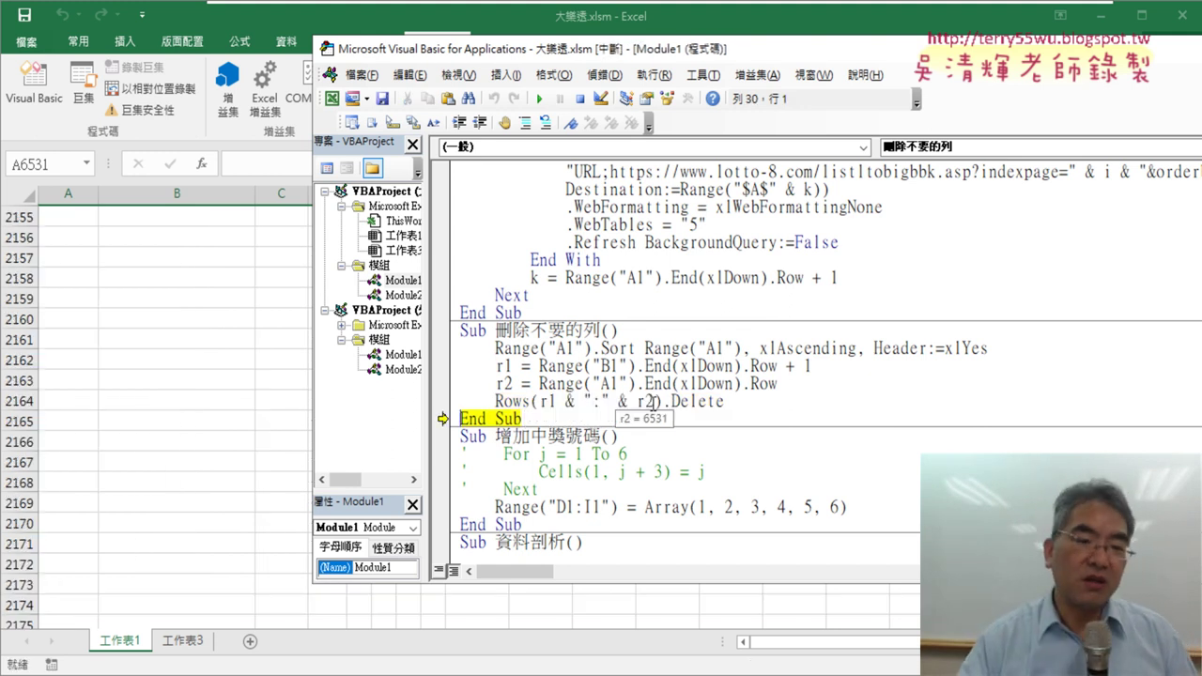
Step: Finish running the macro and scroll back to the top of the worksheet
{"action": "key", "text": "F8"}
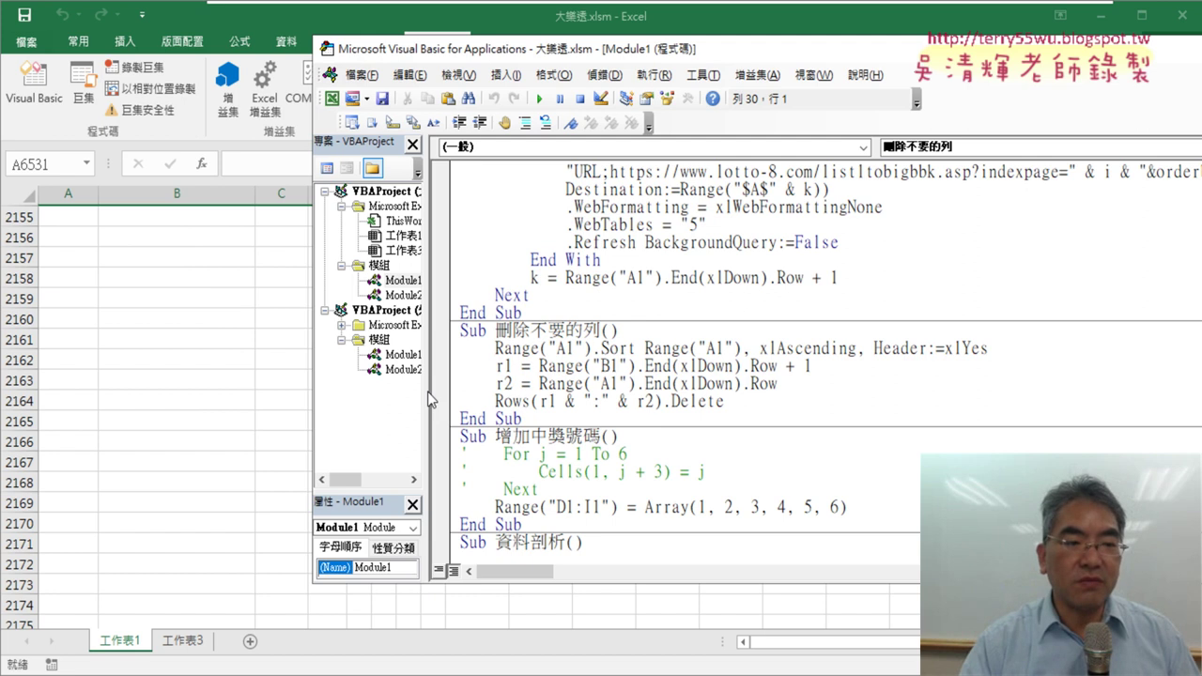
{"action": "left_click", "coordinate": [182, 373]}
{"action": "scroll", "coordinate": [183, 373], "scroll_direction": "up", "scroll_amount": 7}
{"action": "scroll", "coordinate": [183, 374], "scroll_direction": "up", "scroll_amount": 5}
{"action": "scroll", "coordinate": [184, 374], "scroll_direction": "up", "scroll_amount": 5}
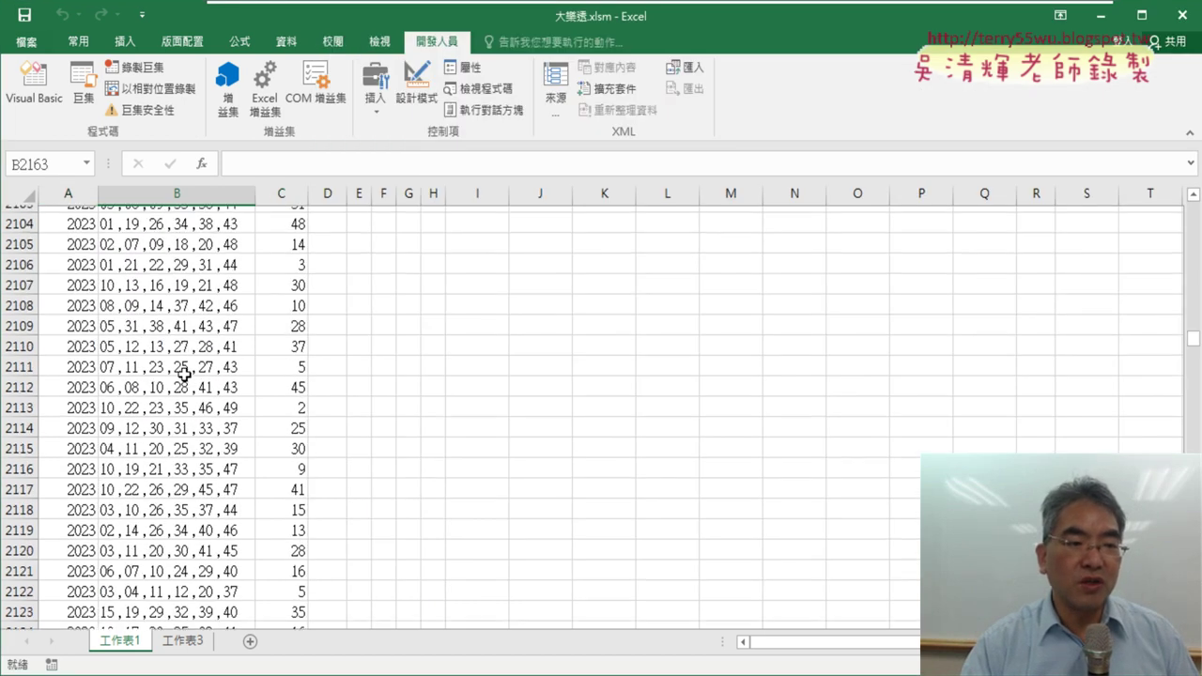
{"action": "scroll", "coordinate": [184, 374], "scroll_direction": "up", "scroll_amount": 13}
{"action": "scroll", "coordinate": [182, 376], "scroll_direction": "up", "scroll_amount": 5}
{"action": "scroll", "coordinate": [160, 295], "scroll_direction": "up", "scroll_amount": 9}
{"action": "scroll", "coordinate": [160, 268], "scroll_direction": "up", "scroll_amount": 4}
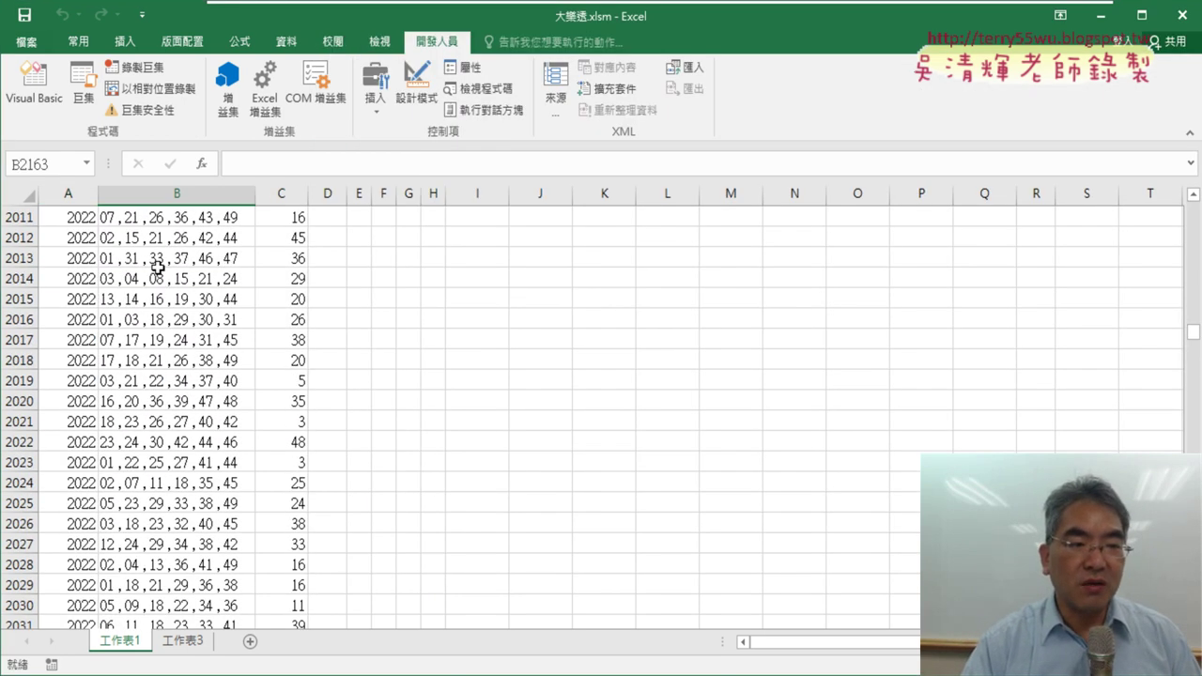
Step: Select column B down to the last draw and run the 資料剖析 macro
{"action": "left_click", "coordinate": [158, 269]}
{"action": "key", "text": "ctrl+Up"}
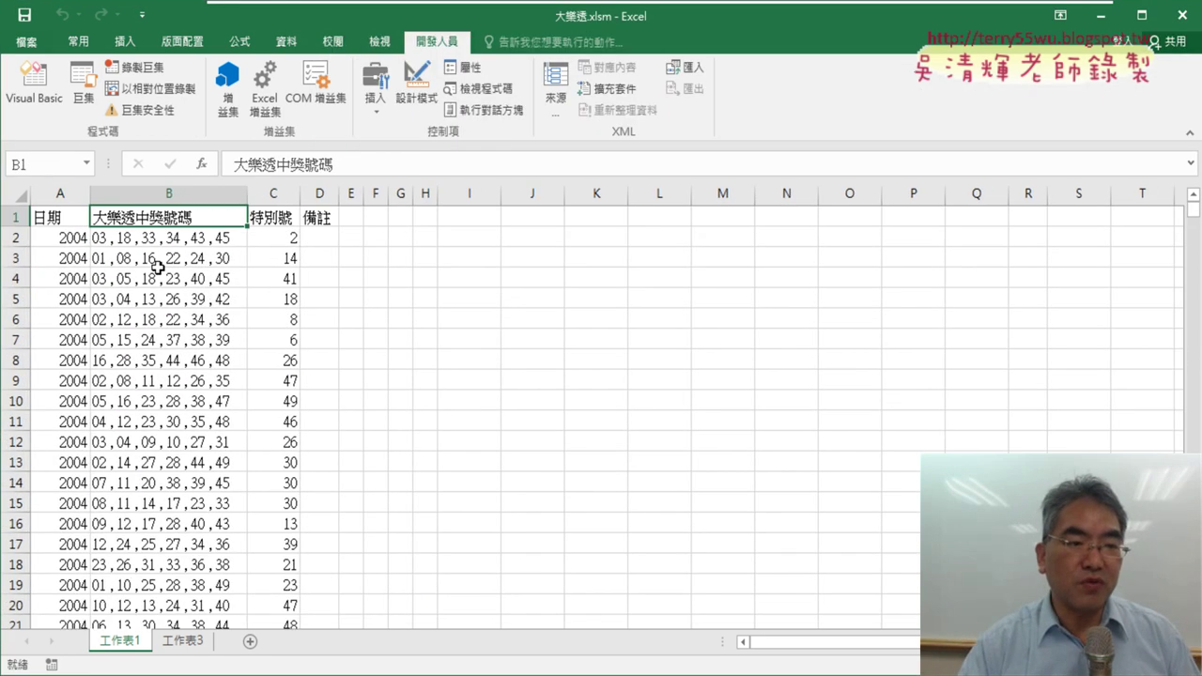
{"action": "key", "text": "ctrl+shift+Down"}
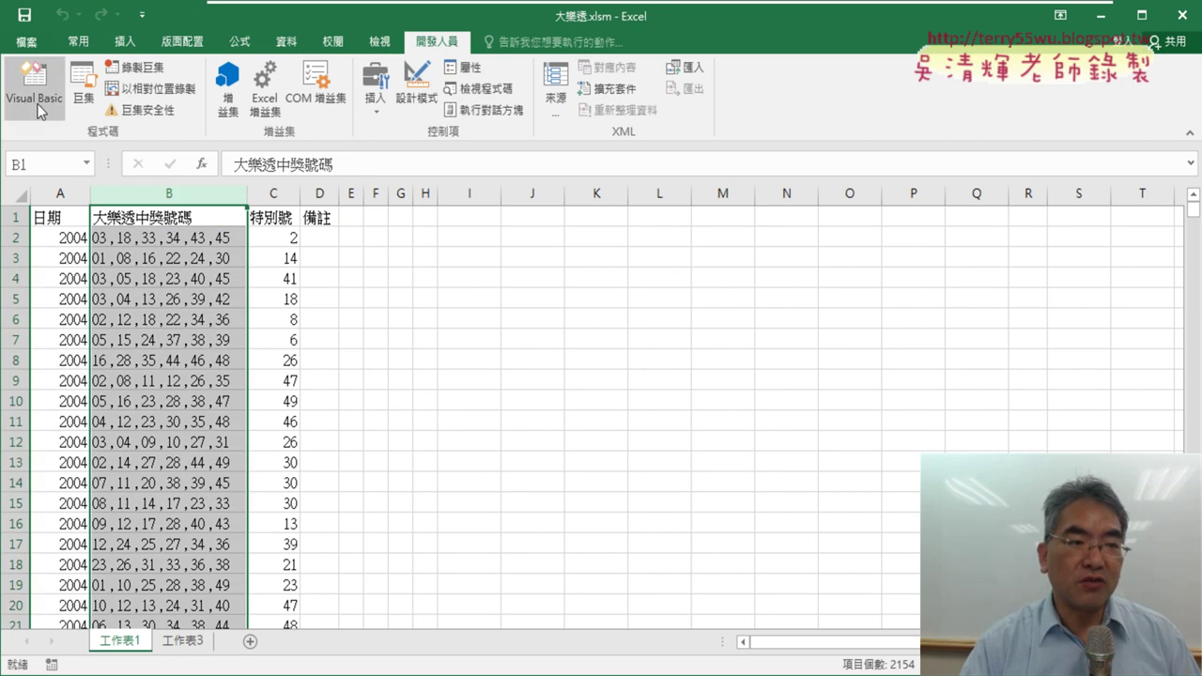
{"action": "left_click", "coordinate": [34, 85]}
{"action": "scroll", "coordinate": [645, 320], "scroll_direction": "down", "scroll_amount": 1}
{"action": "scroll", "coordinate": [835, 345], "scroll_direction": "down", "scroll_amount": 2}
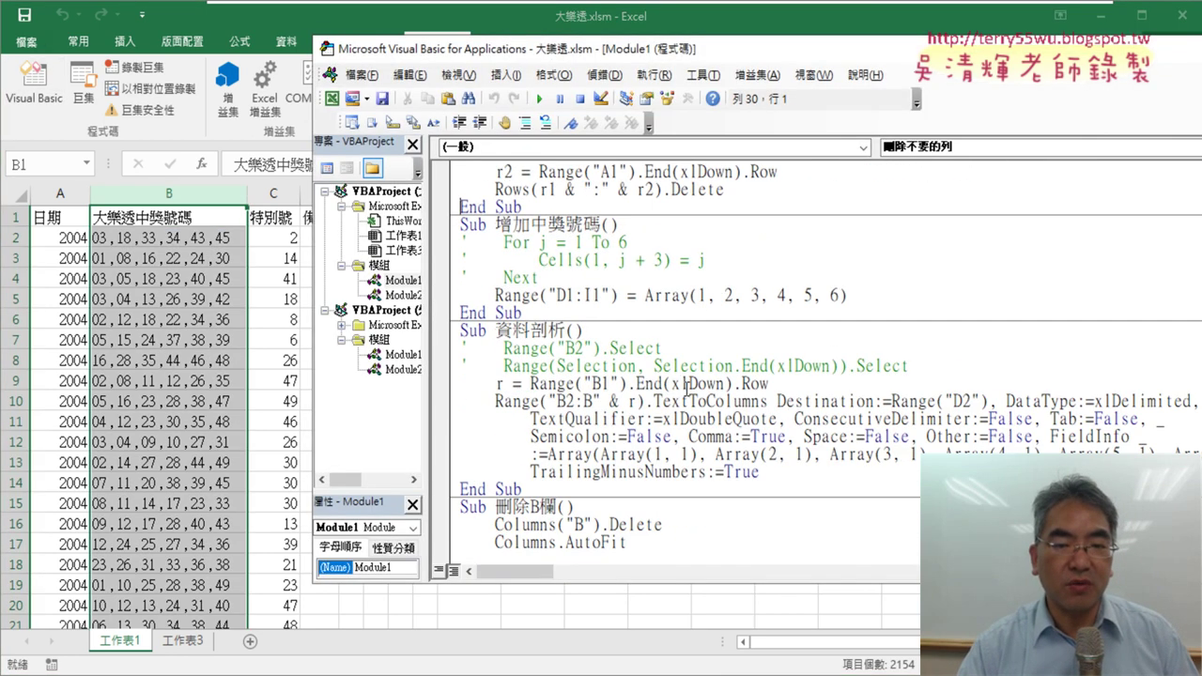
{"action": "left_click", "coordinate": [675, 384]}
{"action": "left_click", "coordinate": [540, 98]}
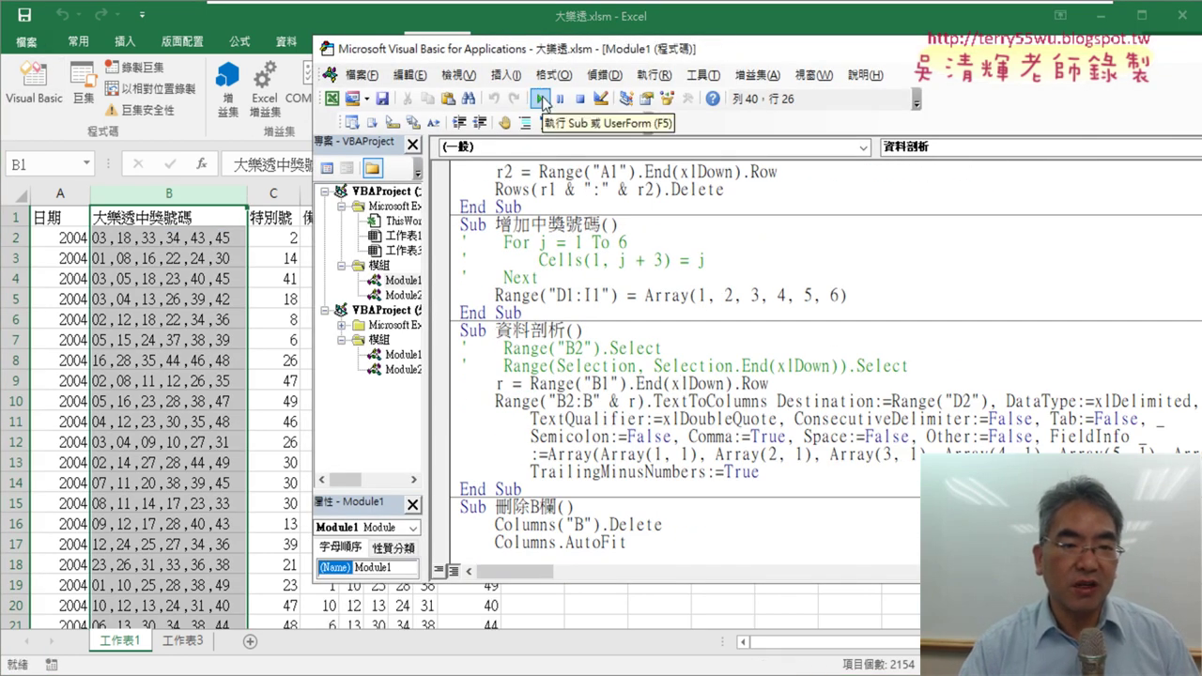
Step: Run the 增加中獎號碼 and 刪除B欄 macros, then mark the main macro's five Call lines
{"action": "left_click_drag", "start_coordinate": [544, 58], "coordinate": [719, 85]}
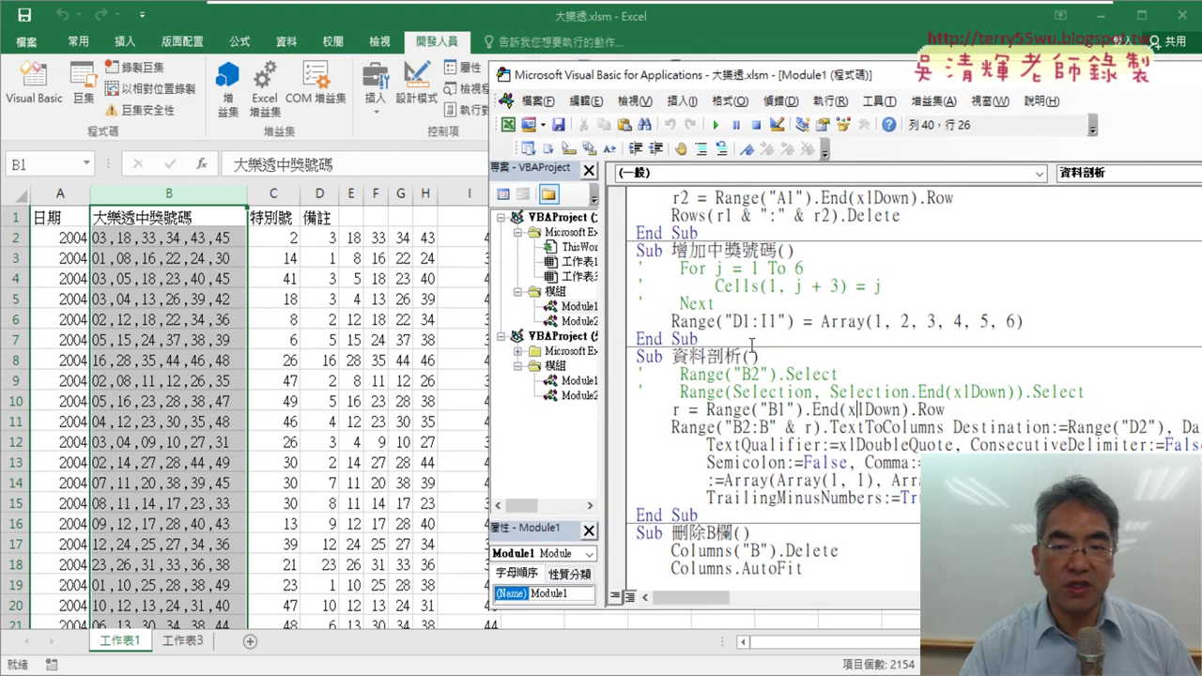
{"action": "left_click", "coordinate": [761, 322]}
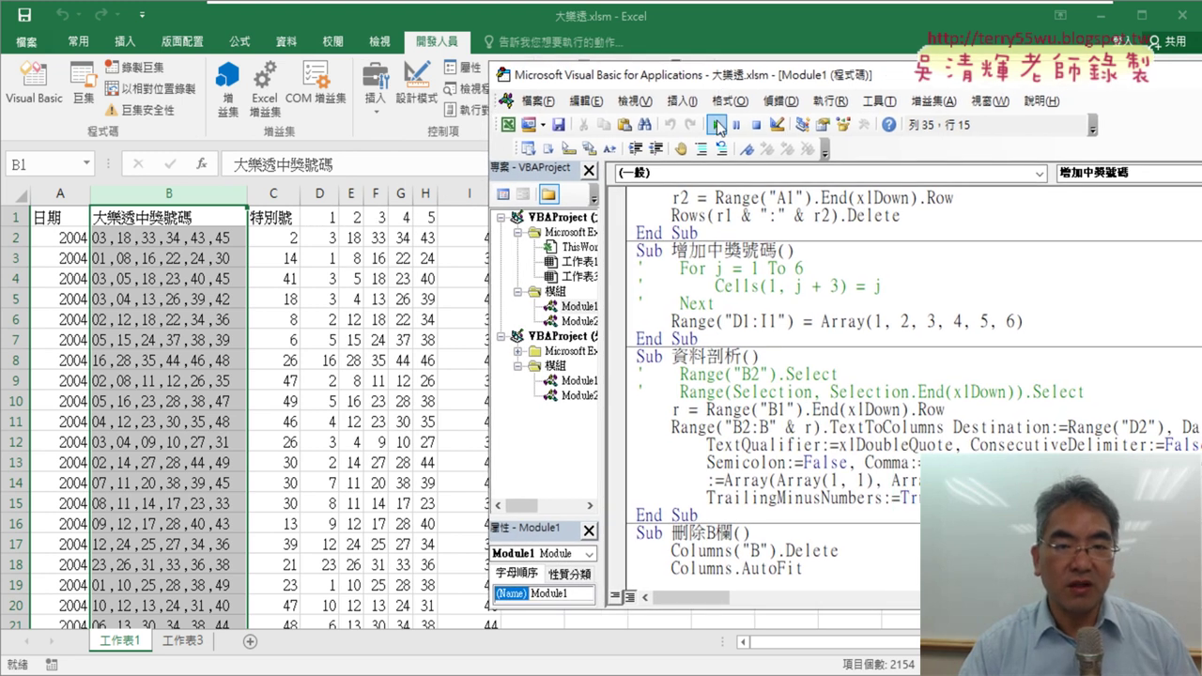
{"action": "scroll", "coordinate": [806, 338], "scroll_direction": "down", "scroll_amount": 1}
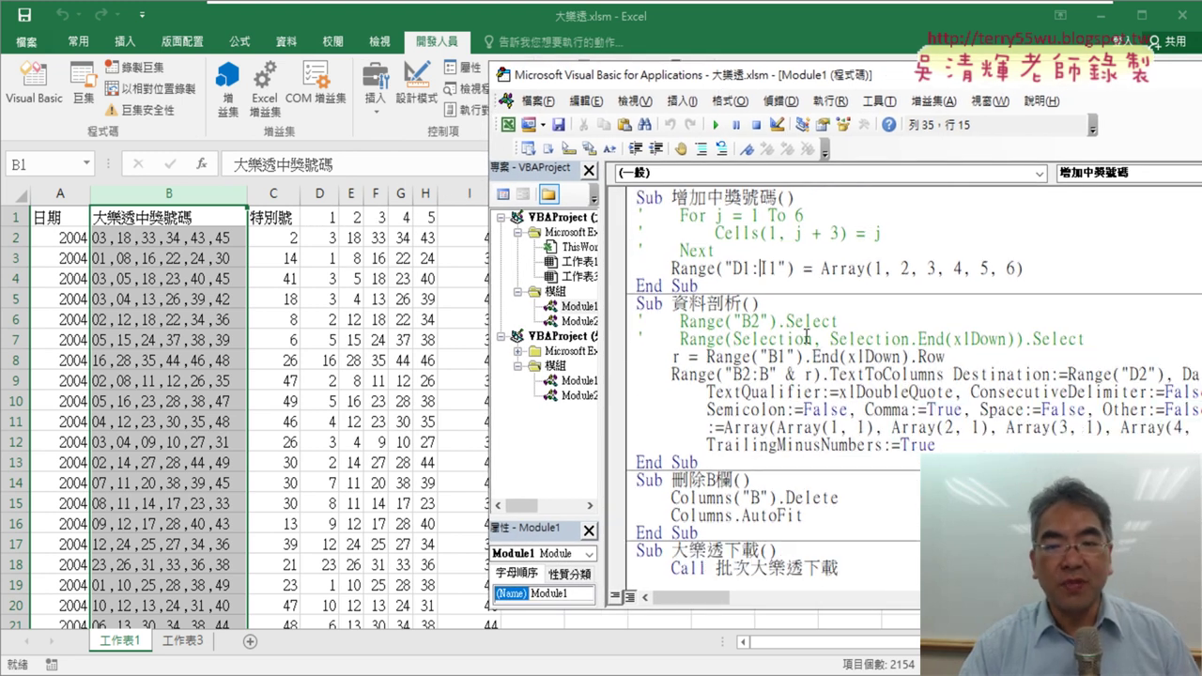
{"action": "scroll", "coordinate": [761, 366], "scroll_direction": "down", "scroll_amount": 3}
{"action": "left_click", "coordinate": [754, 340]}
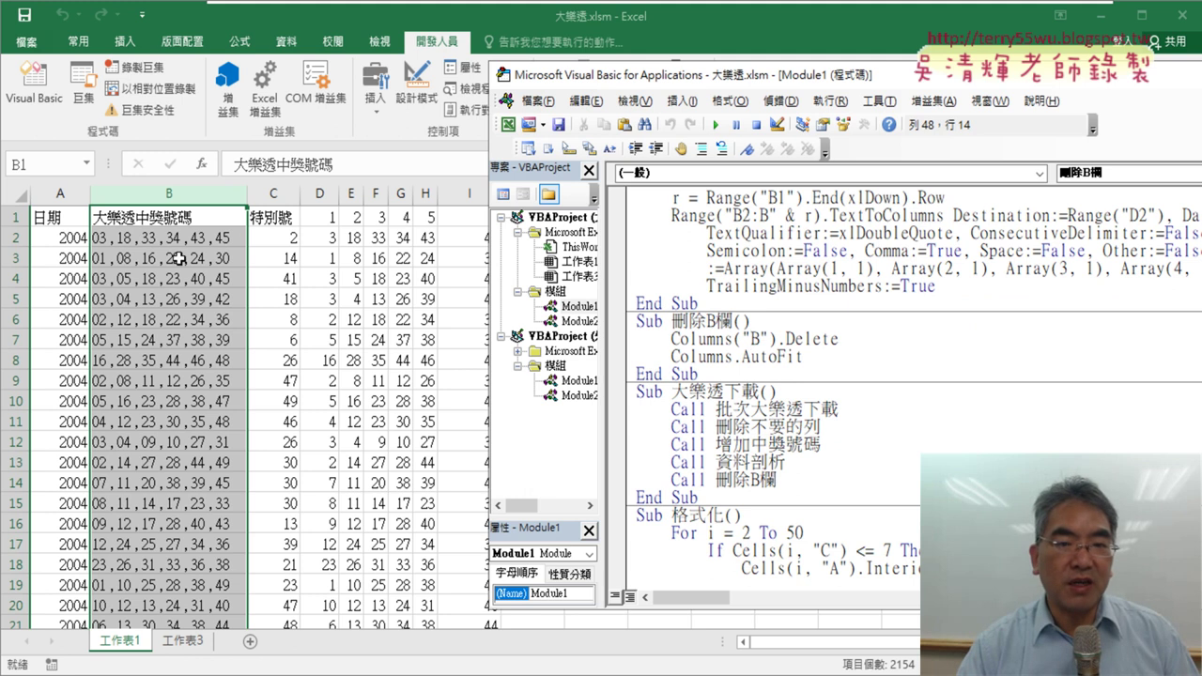
{"action": "left_click", "coordinate": [715, 124]}
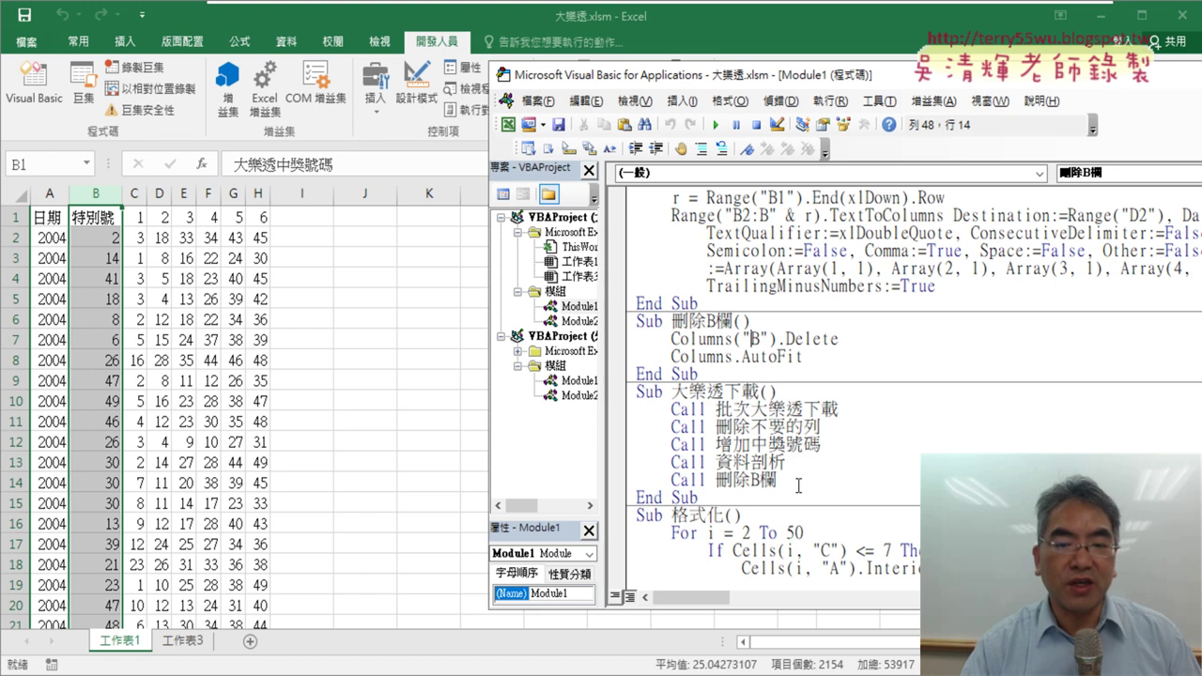
{"action": "left_click_drag", "start_coordinate": [798, 485], "coordinate": [638, 411]}
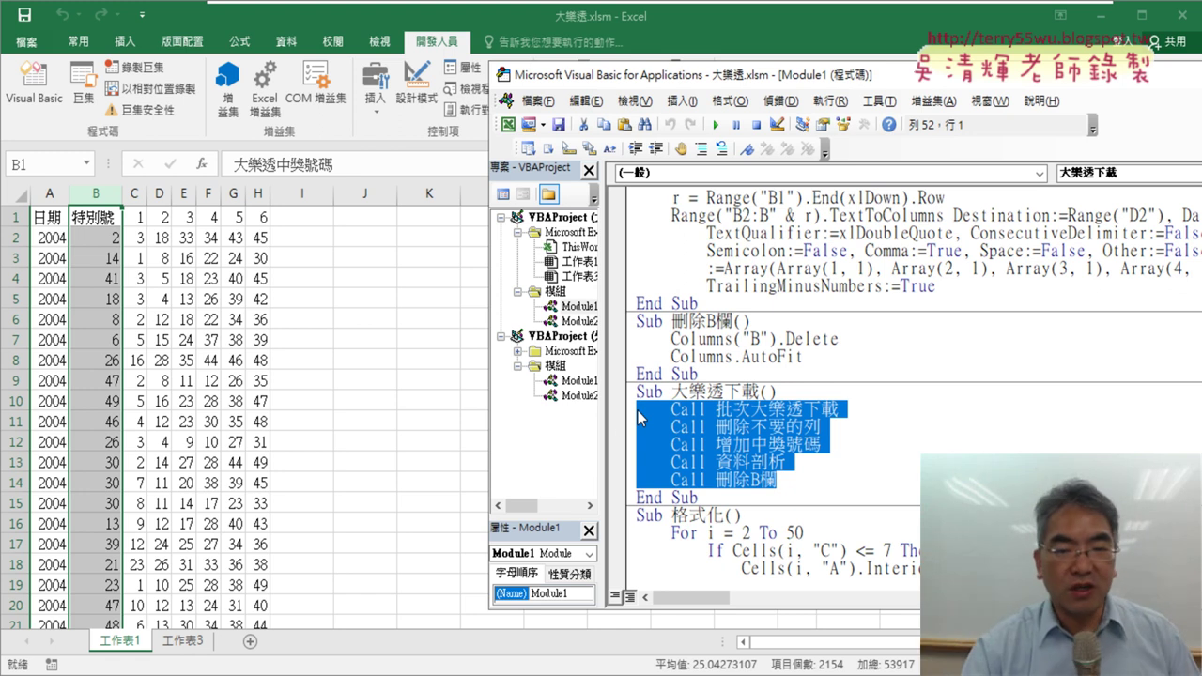
Step: Set breakpoints on four Call lines of the 大樂透下載 procedure
{"action": "left_click", "coordinate": [616, 410]}
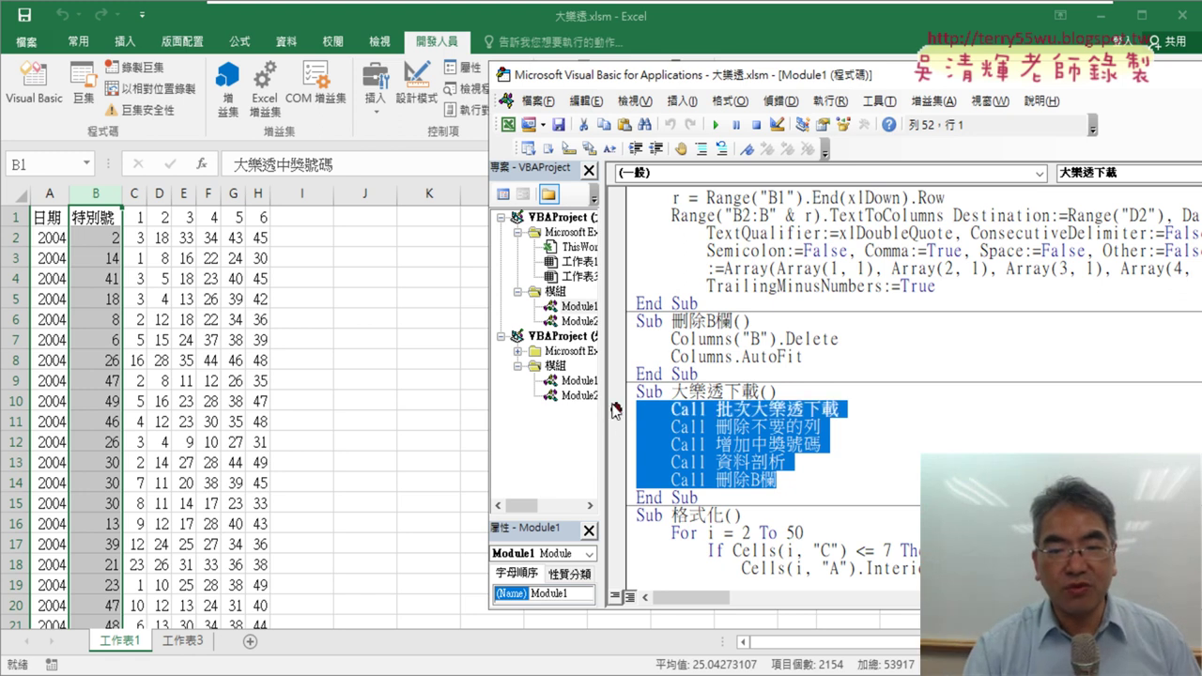
{"action": "left_click", "coordinate": [617, 427]}
{"action": "left_click", "coordinate": [617, 444]}
{"action": "left_click", "coordinate": [617, 462]}
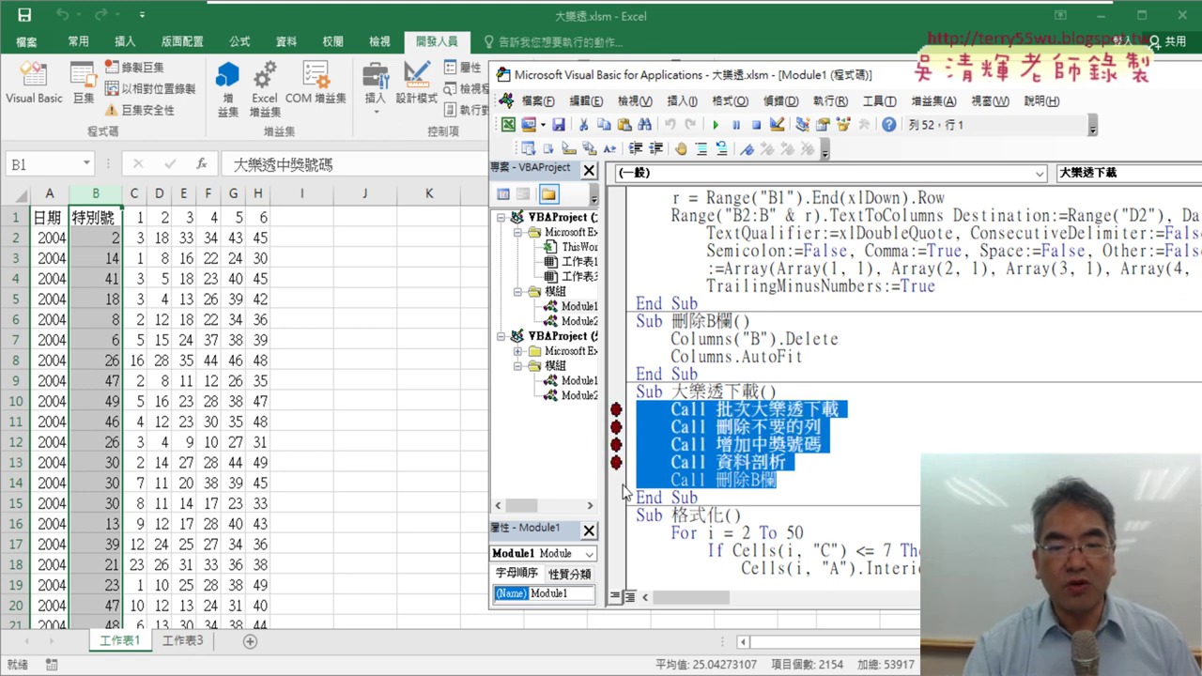
{"action": "scroll", "coordinate": [713, 329], "scroll_direction": "up", "scroll_amount": 1}
{"action": "scroll", "coordinate": [713, 324], "scroll_direction": "up", "scroll_amount": 6}
{"action": "scroll", "coordinate": [712, 315], "scroll_direction": "down", "scroll_amount": 3}
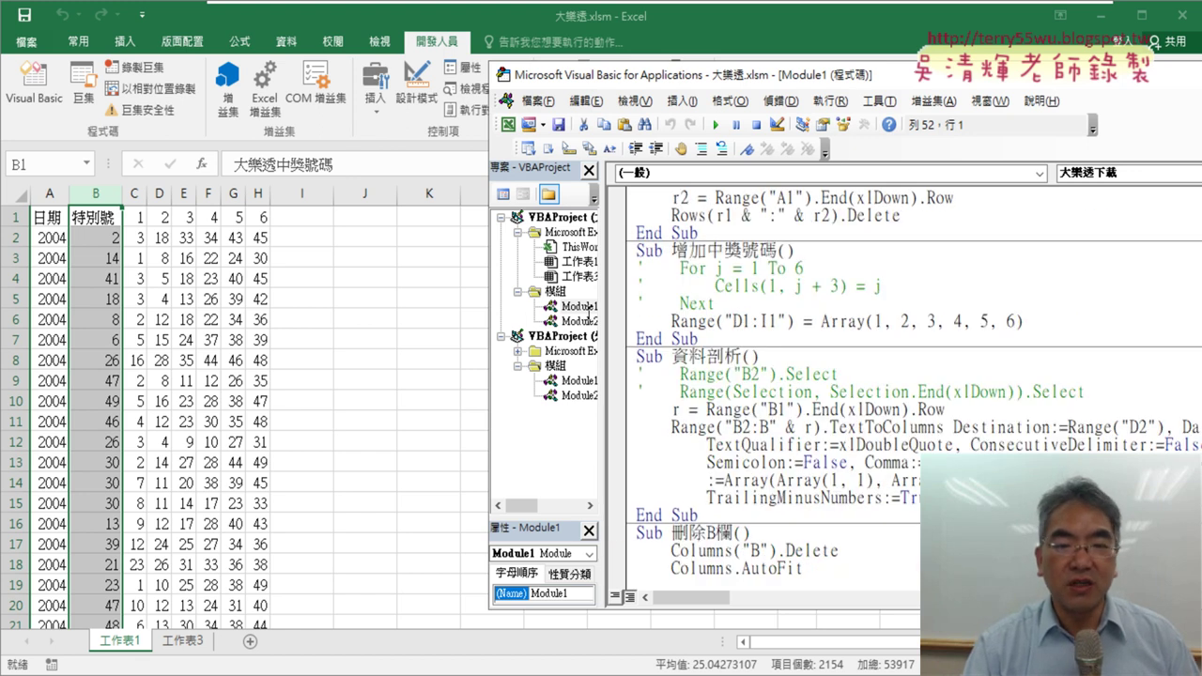
{"action": "scroll", "coordinate": [707, 329], "scroll_direction": "down", "scroll_amount": 3}
{"action": "scroll", "coordinate": [707, 329], "scroll_direction": "down", "scroll_amount": 6}
{"action": "scroll", "coordinate": [707, 320], "scroll_direction": "up", "scroll_amount": 3}
Step: Run 大樂透下載, continuing past each breakpoint until column B is deleted
{"action": "left_click", "coordinate": [706, 303]}
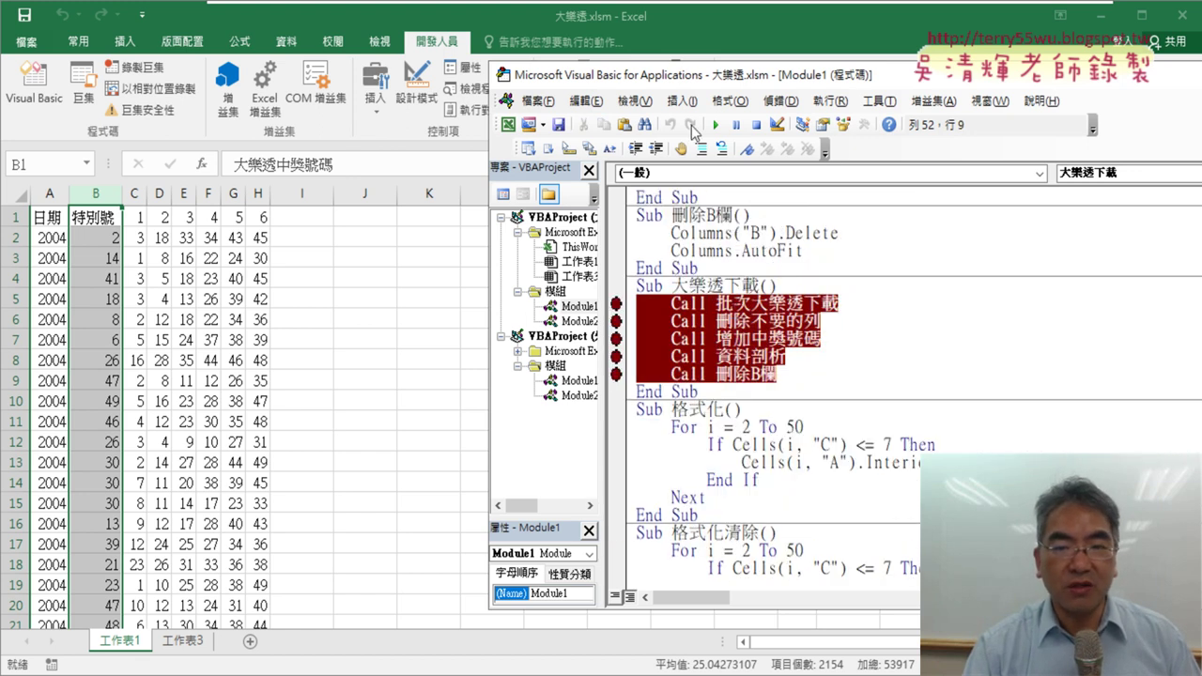
{"action": "left_click", "coordinate": [715, 125]}
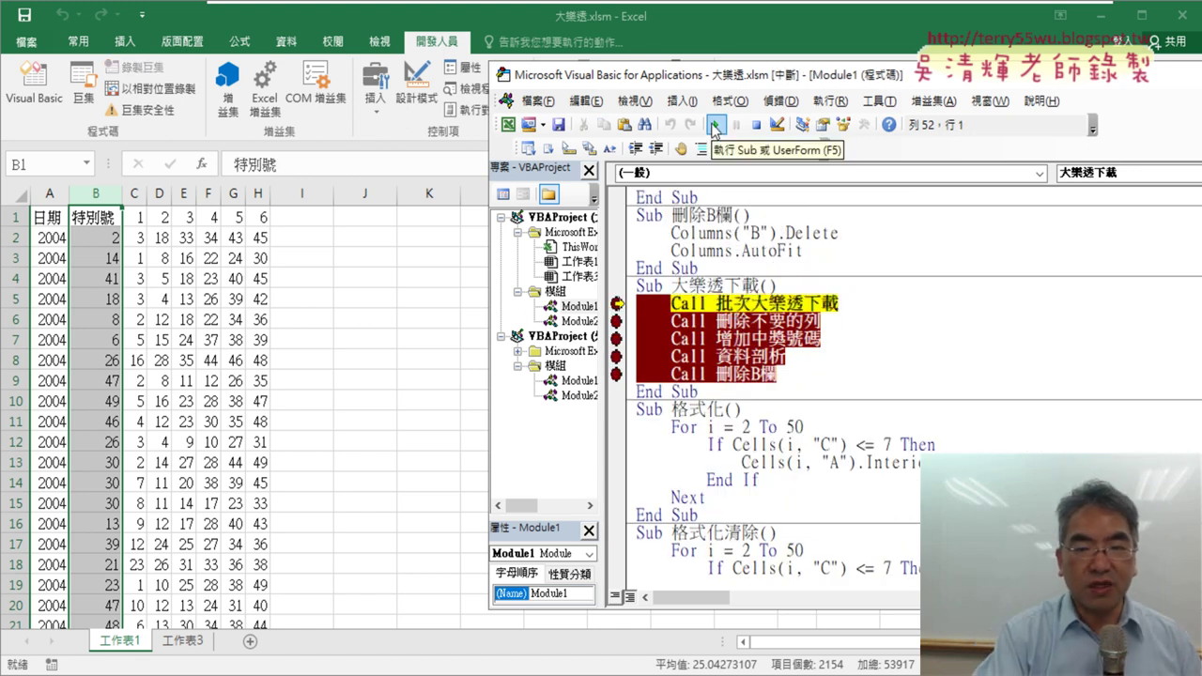
{"action": "left_click", "coordinate": [715, 125]}
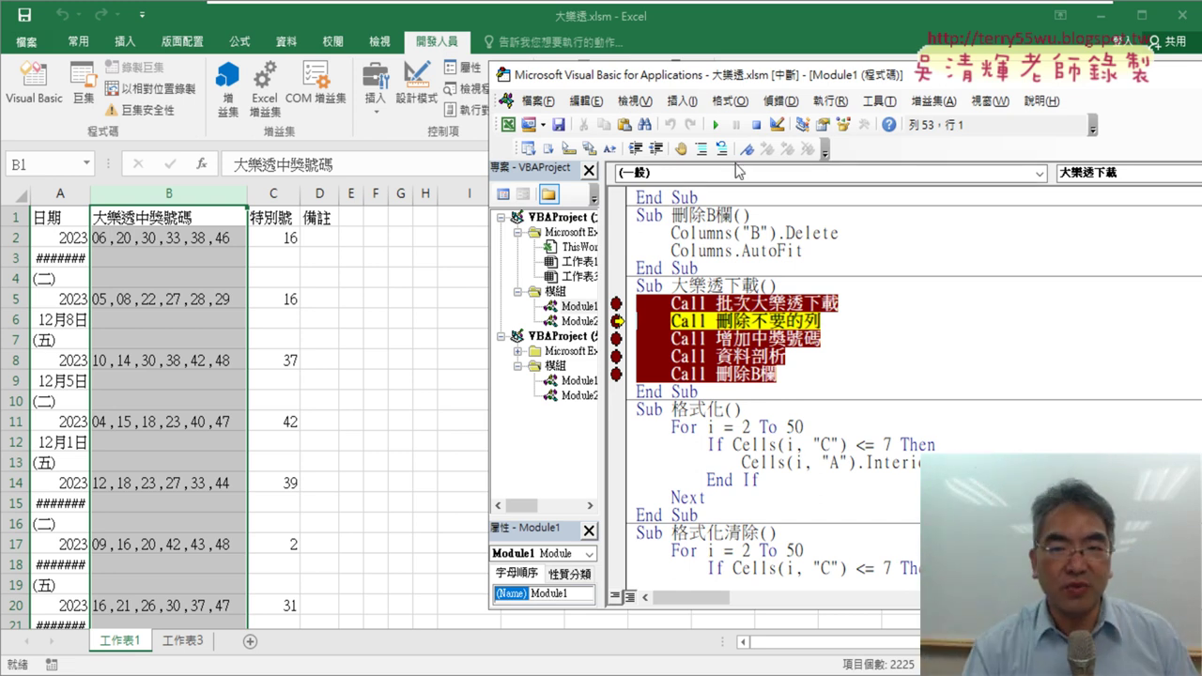
{"action": "left_click", "coordinate": [716, 125]}
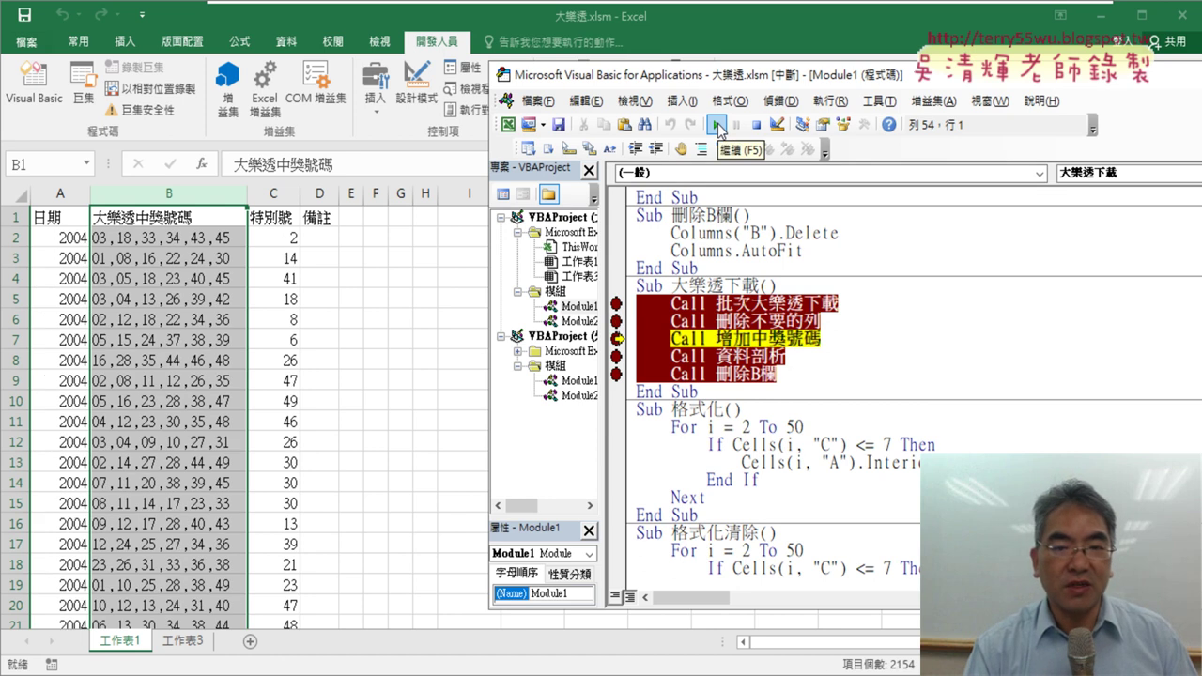
{"action": "left_click", "coordinate": [717, 125]}
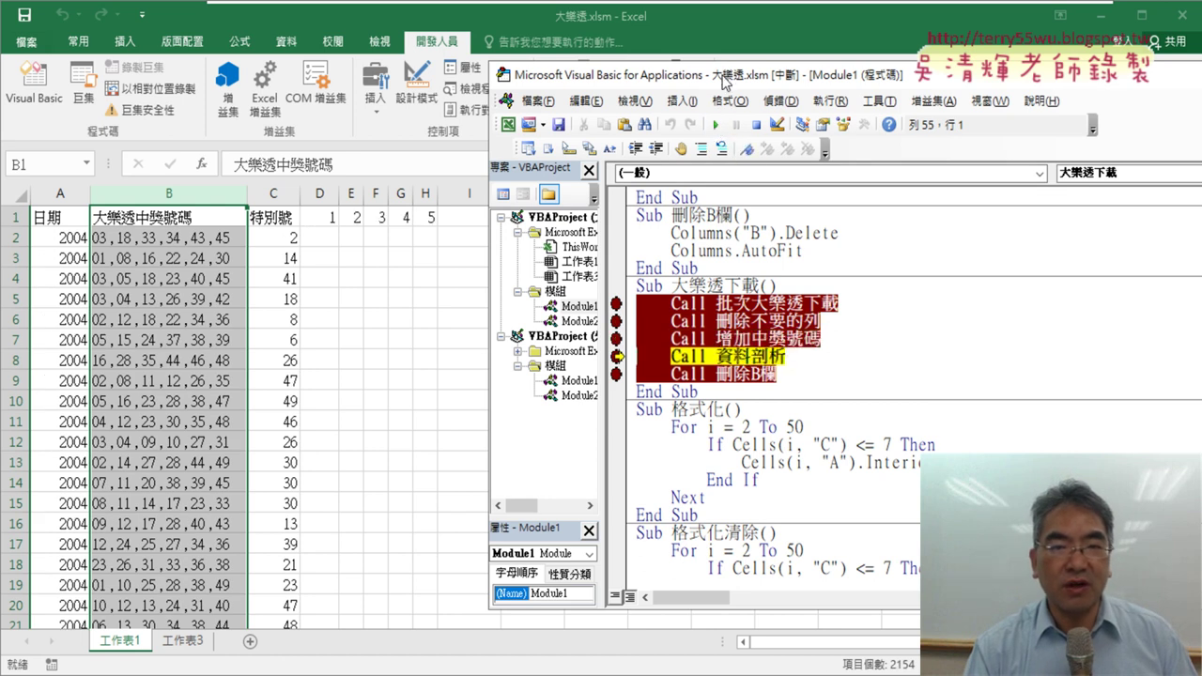
{"action": "left_click_drag", "start_coordinate": [724, 83], "coordinate": [832, 84]}
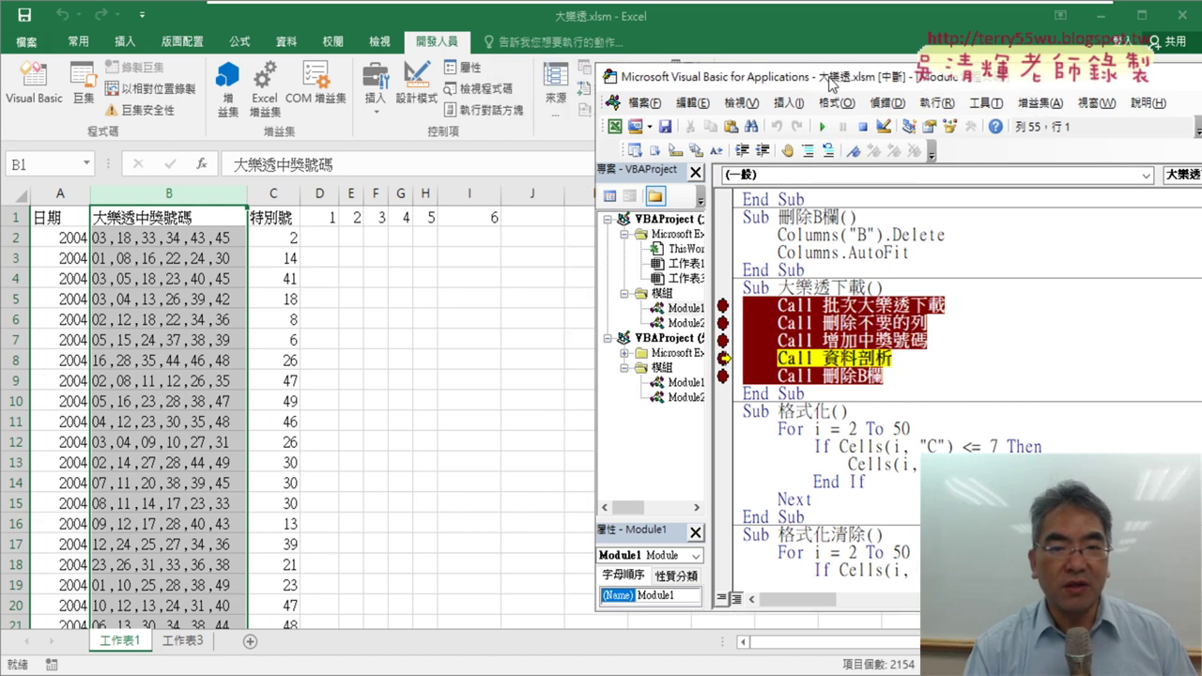
{"action": "left_click", "coordinate": [823, 127]}
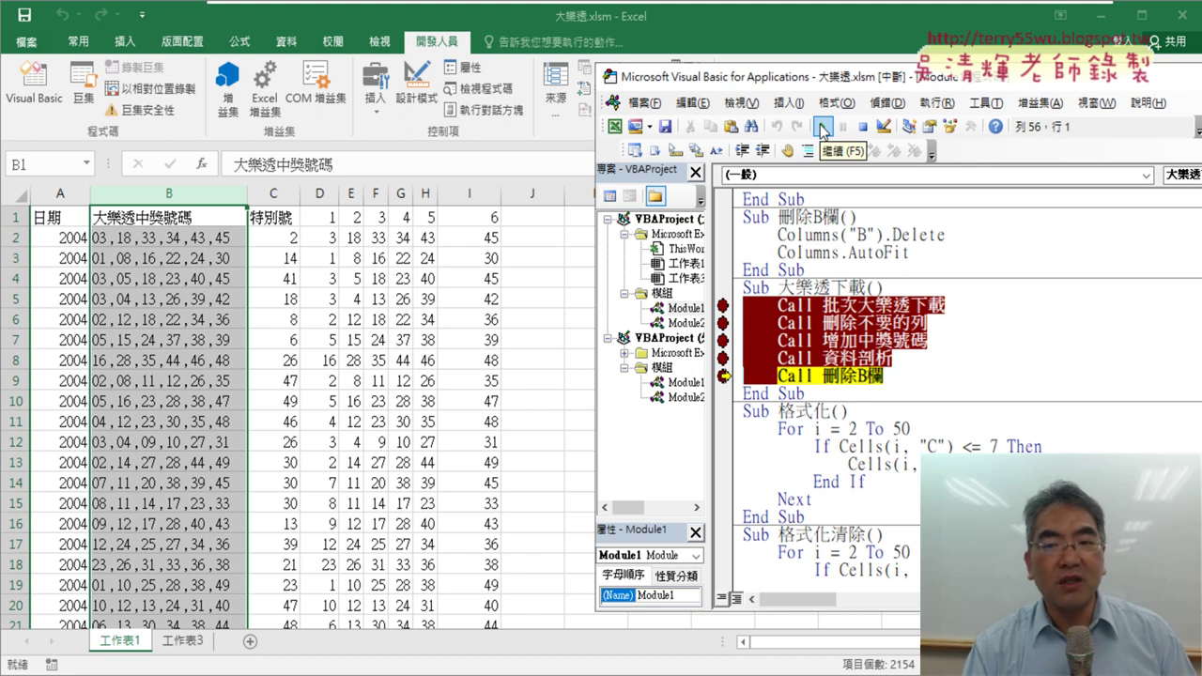
{"action": "left_click", "coordinate": [823, 127]}
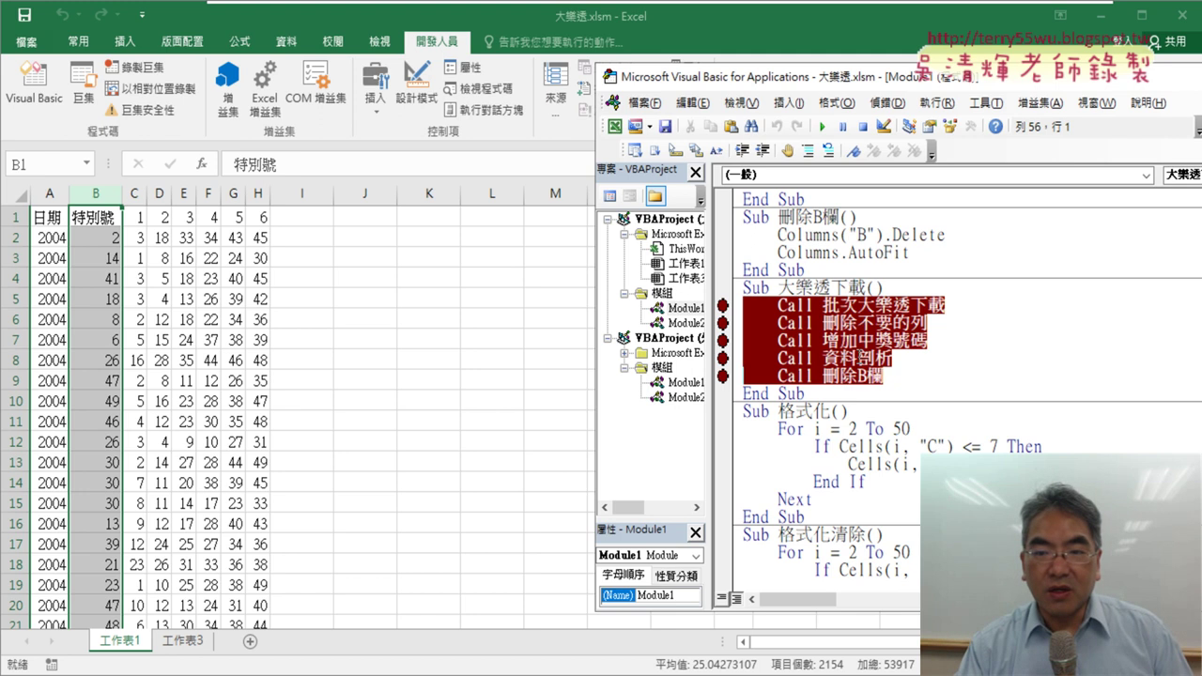
Step: Select the Sub 大樂透下載 code block, then switch to the 工作表3 sheet
{"action": "left_click_drag", "start_coordinate": [904, 377], "coordinate": [747, 307]}
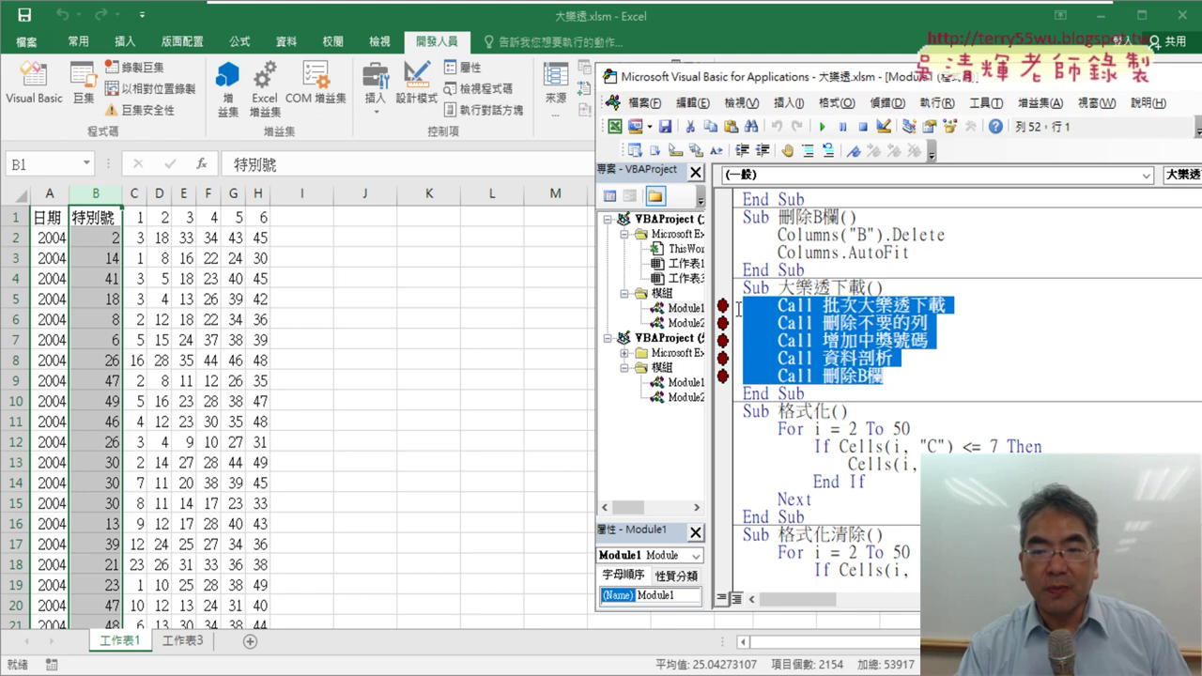
{"action": "left_click_drag", "start_coordinate": [847, 390], "coordinate": [734, 290]}
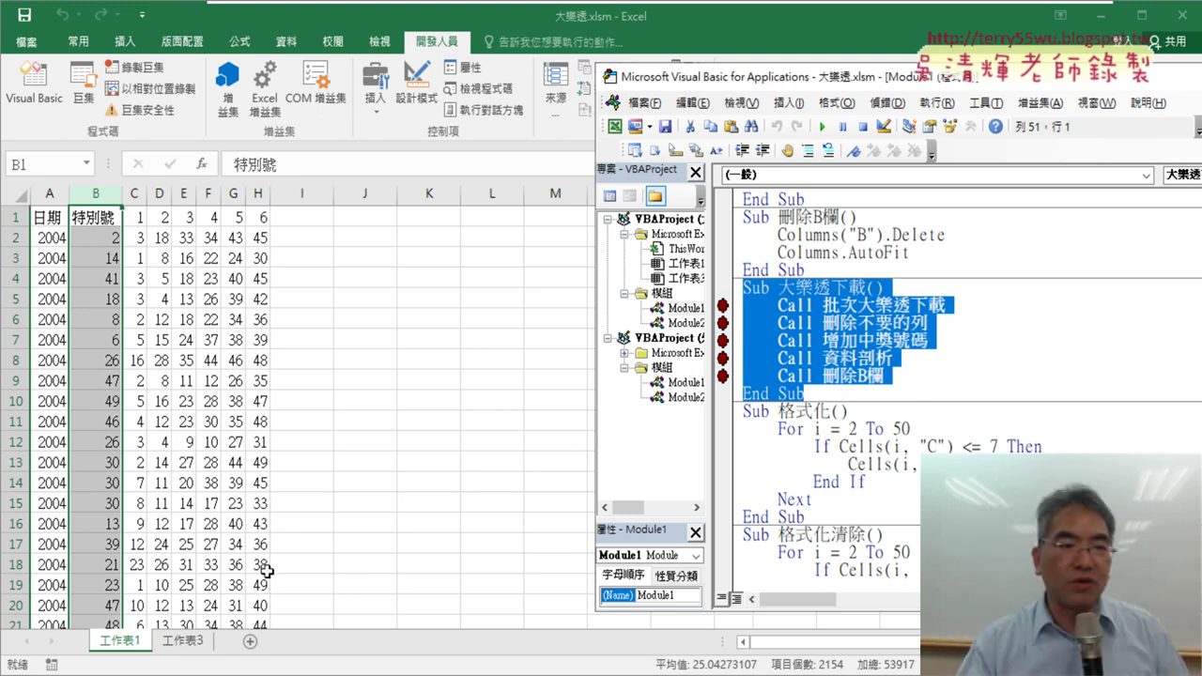
{"action": "left_click", "coordinate": [197, 647]}
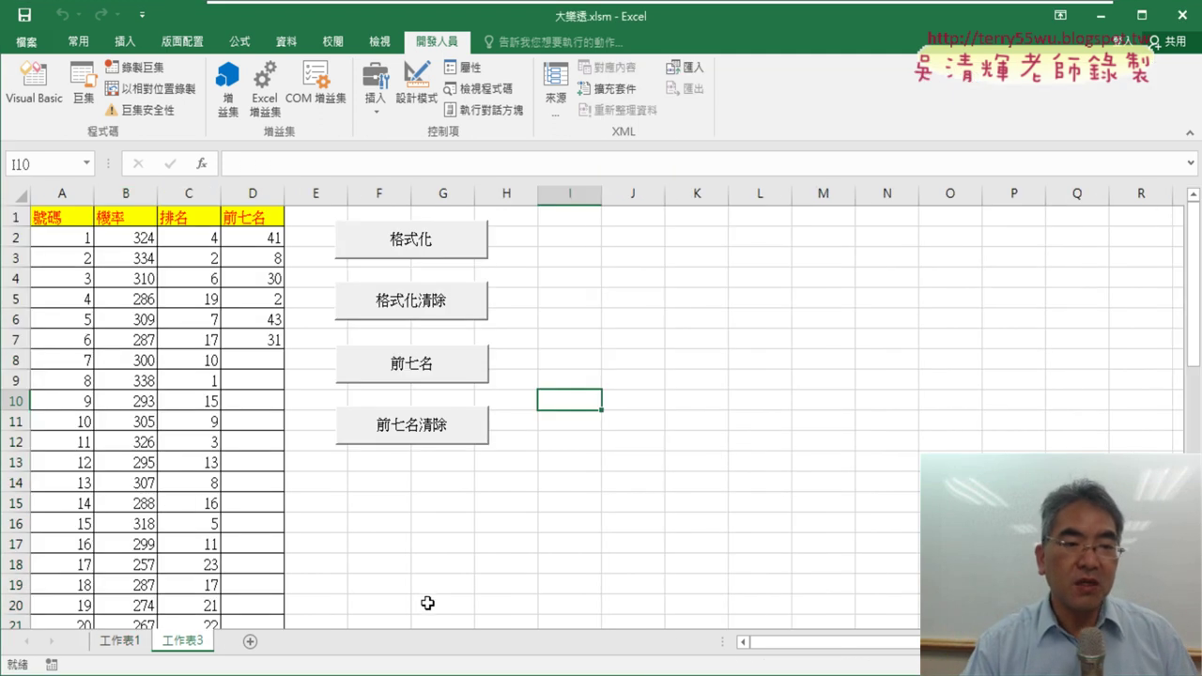
Step: Inspect the =COUNTIF(大樂透,A2) formula in B2 on 工作表3, then cancel the edit
{"action": "left_click", "coordinate": [71, 233]}
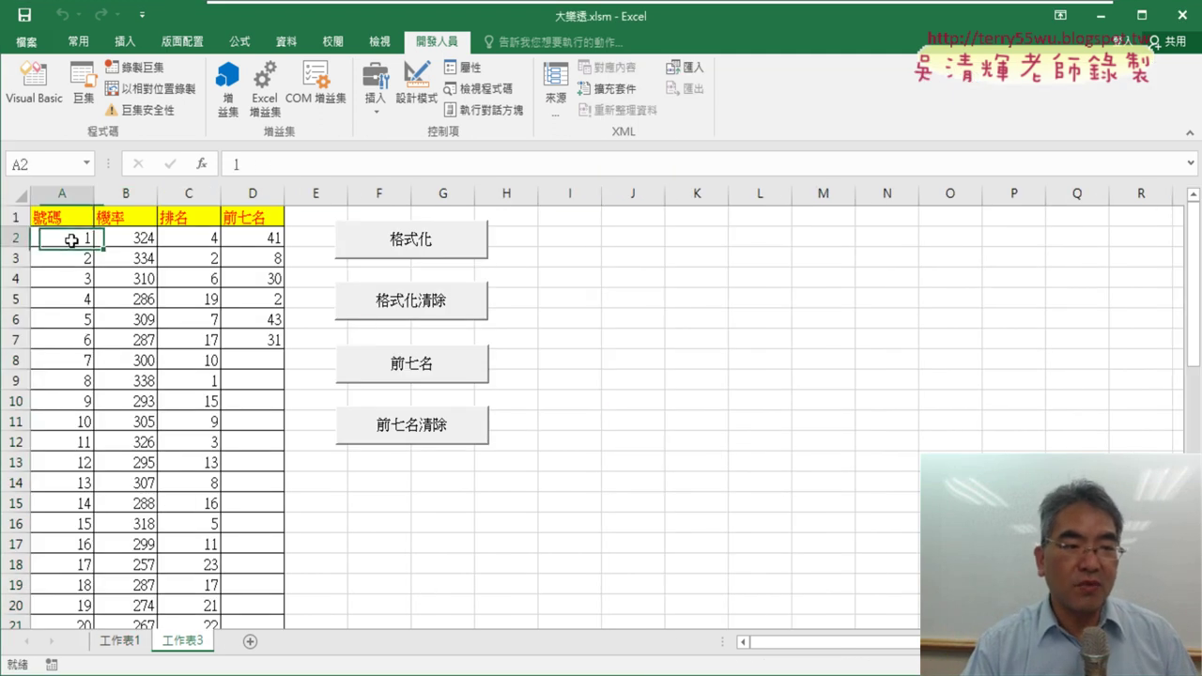
{"action": "scroll", "coordinate": [67, 236], "scroll_direction": "down", "scroll_amount": 4}
{"action": "scroll", "coordinate": [59, 322], "scroll_direction": "down", "scroll_amount": 3}
{"action": "scroll", "coordinate": [59, 328], "scroll_direction": "down", "scroll_amount": 4}
{"action": "scroll", "coordinate": [63, 333], "scroll_direction": "up", "scroll_amount": 10}
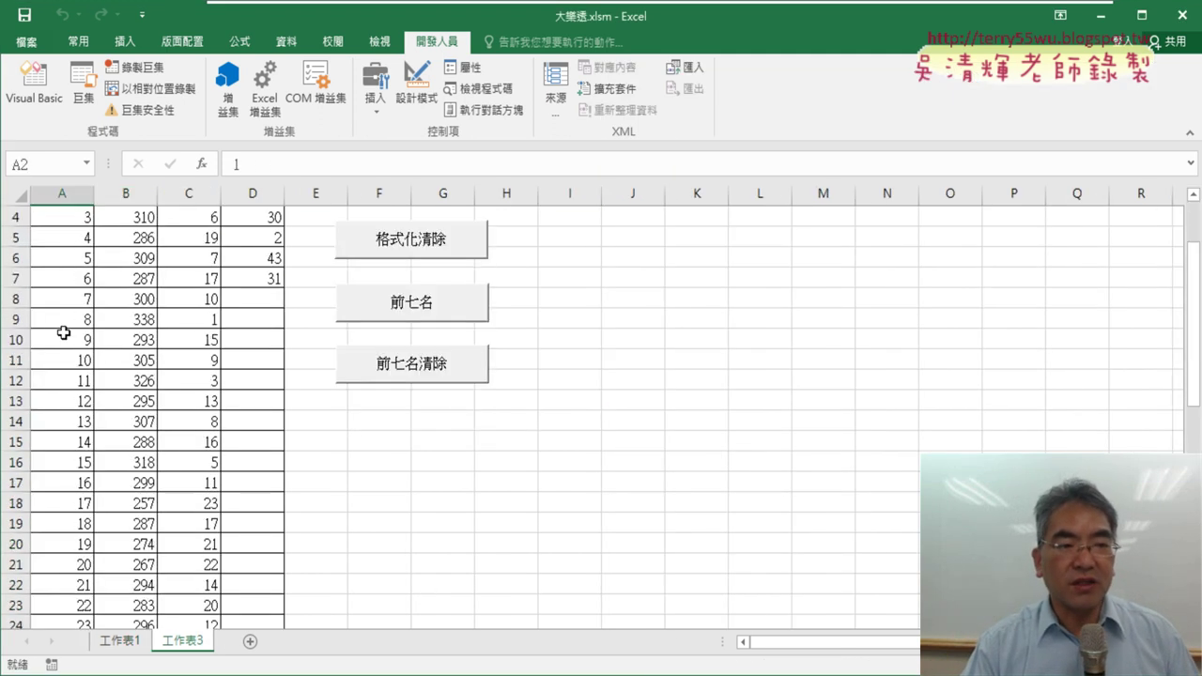
{"action": "scroll", "coordinate": [63, 332], "scroll_direction": "up", "scroll_amount": 1}
{"action": "left_click", "coordinate": [130, 234]}
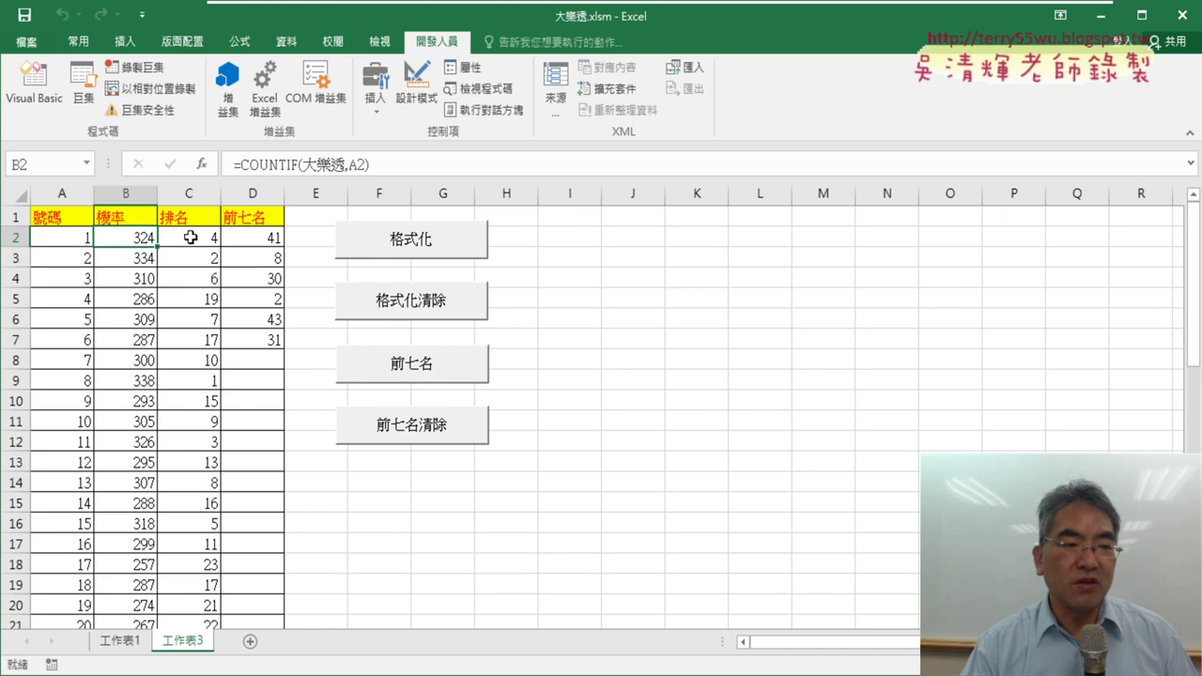
{"action": "left_click", "coordinate": [130, 217]}
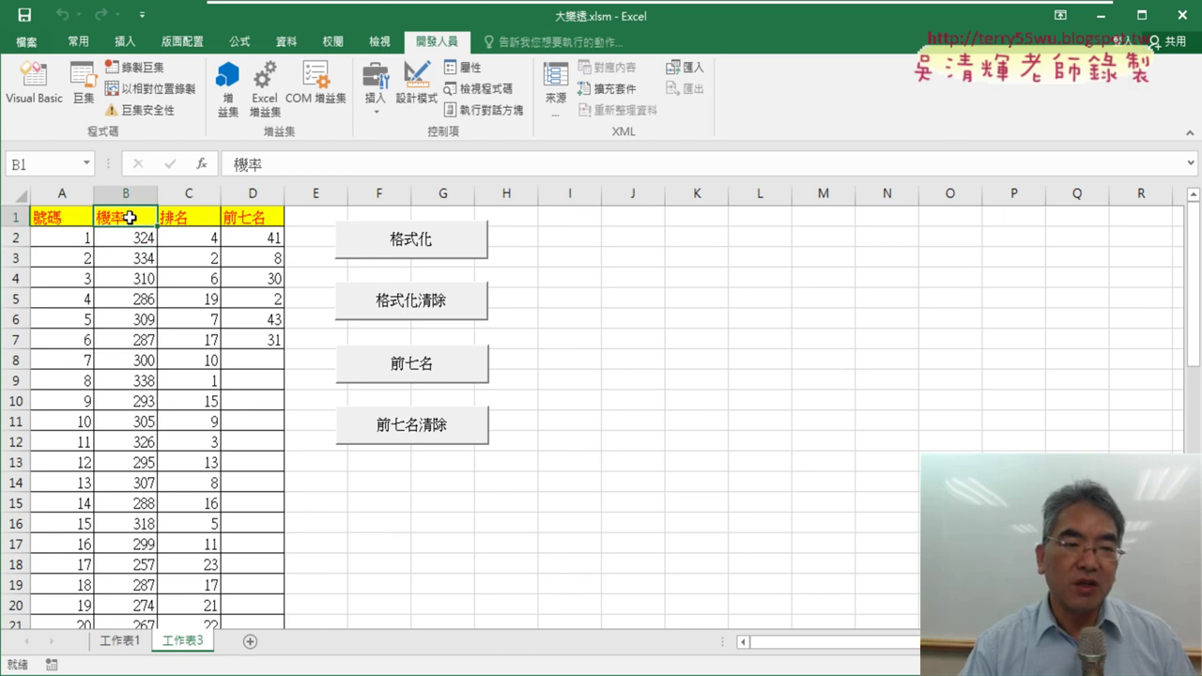
{"action": "left_click", "coordinate": [126, 241]}
{"action": "left_click", "coordinate": [404, 160]}
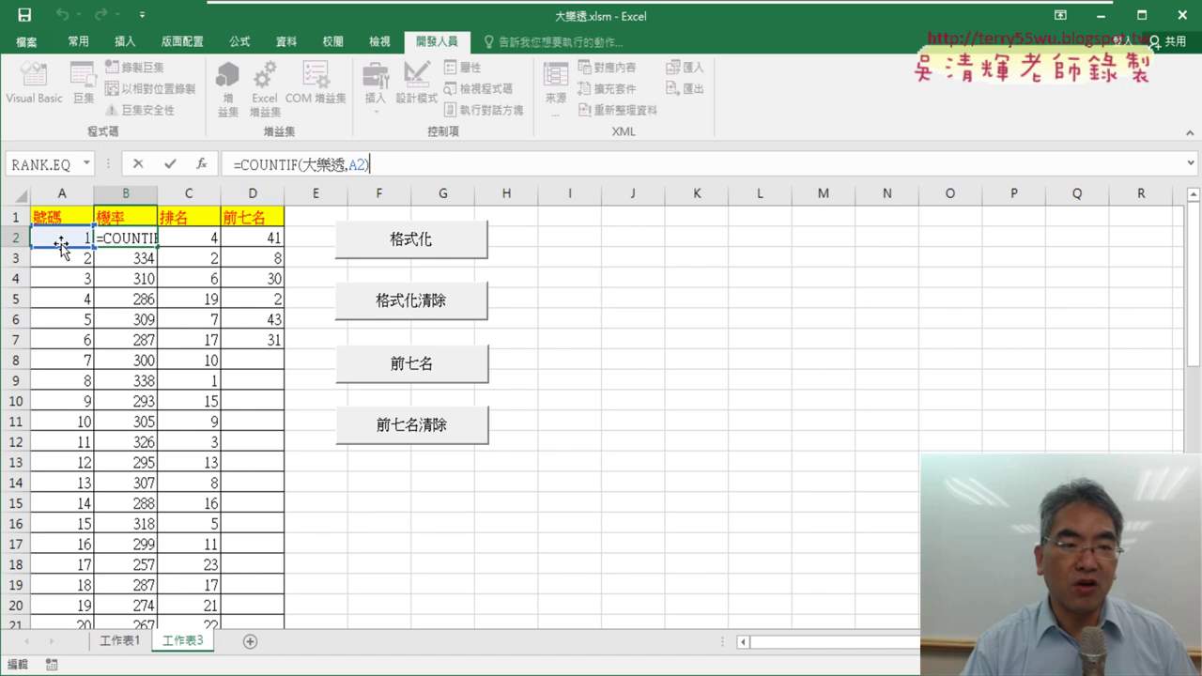
{"action": "key", "text": "Escape"}
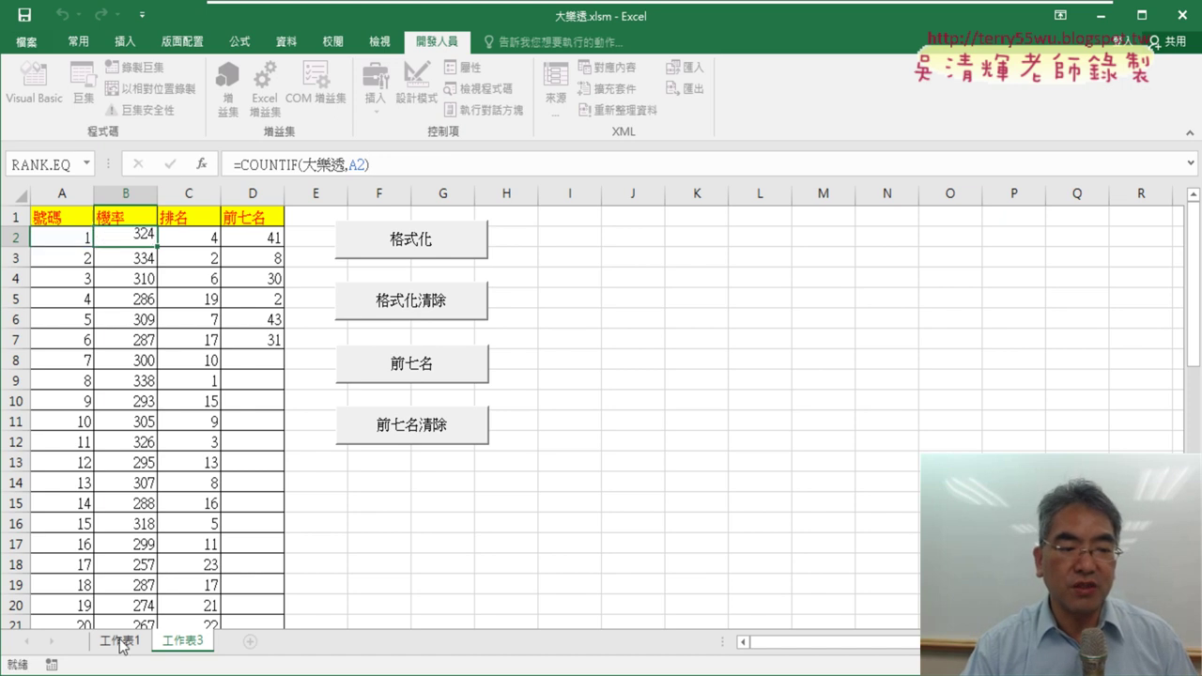
Step: Switch to 工作表1, back to 工作表3 to reopen B2's formula, then return to 工作表1
{"action": "left_click", "coordinate": [121, 641]}
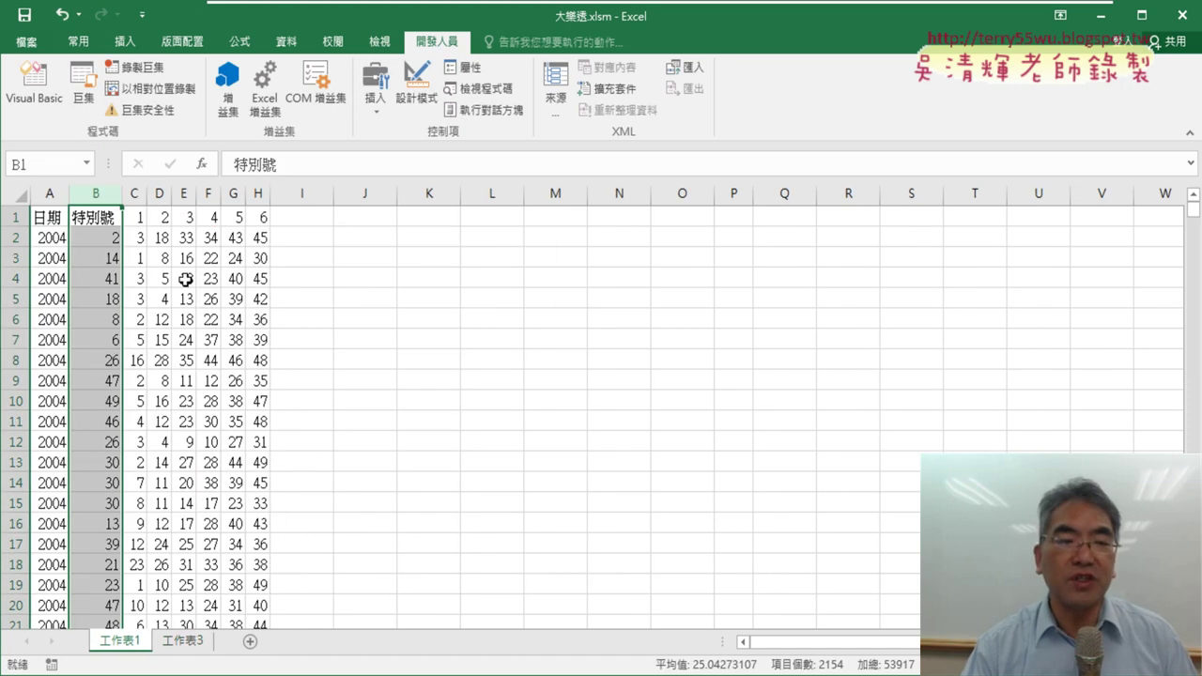
{"action": "left_click", "coordinate": [184, 642]}
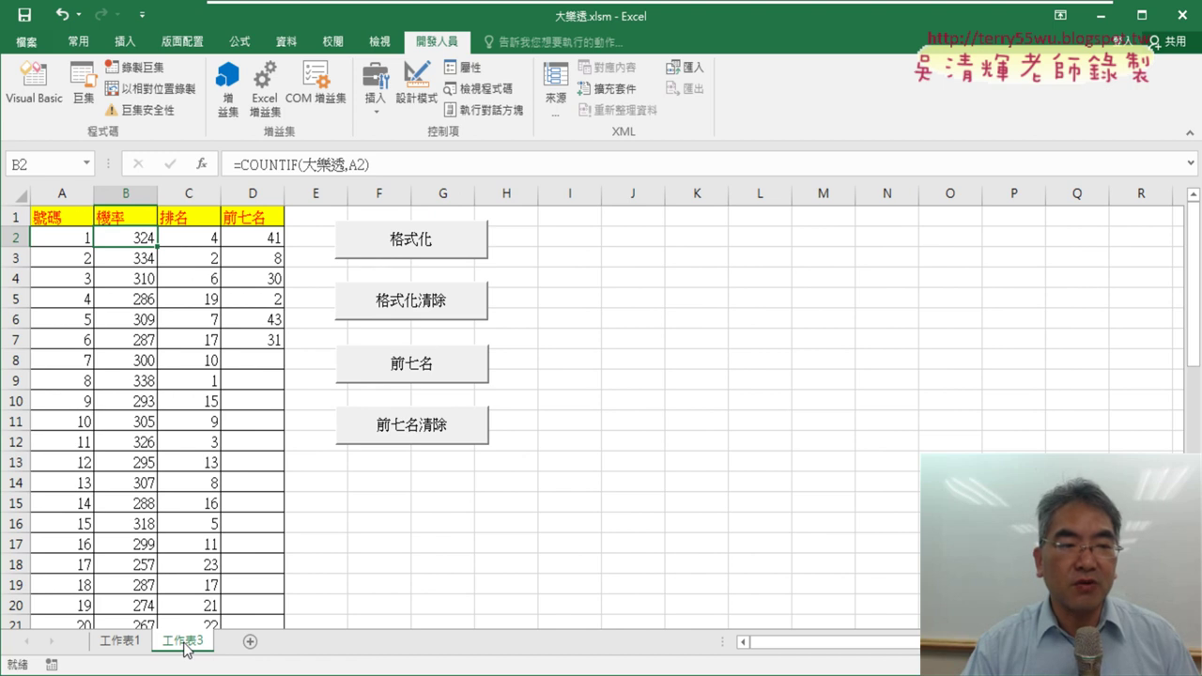
{"action": "left_click", "coordinate": [279, 164]}
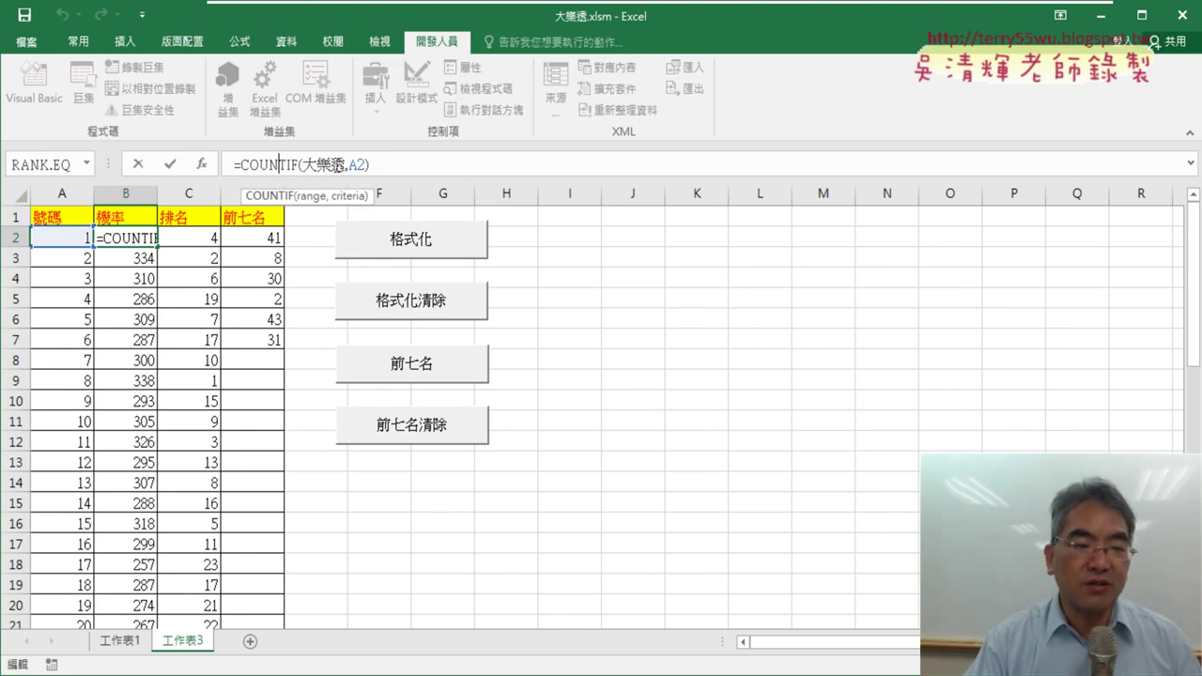
{"action": "left_click", "coordinate": [123, 643]}
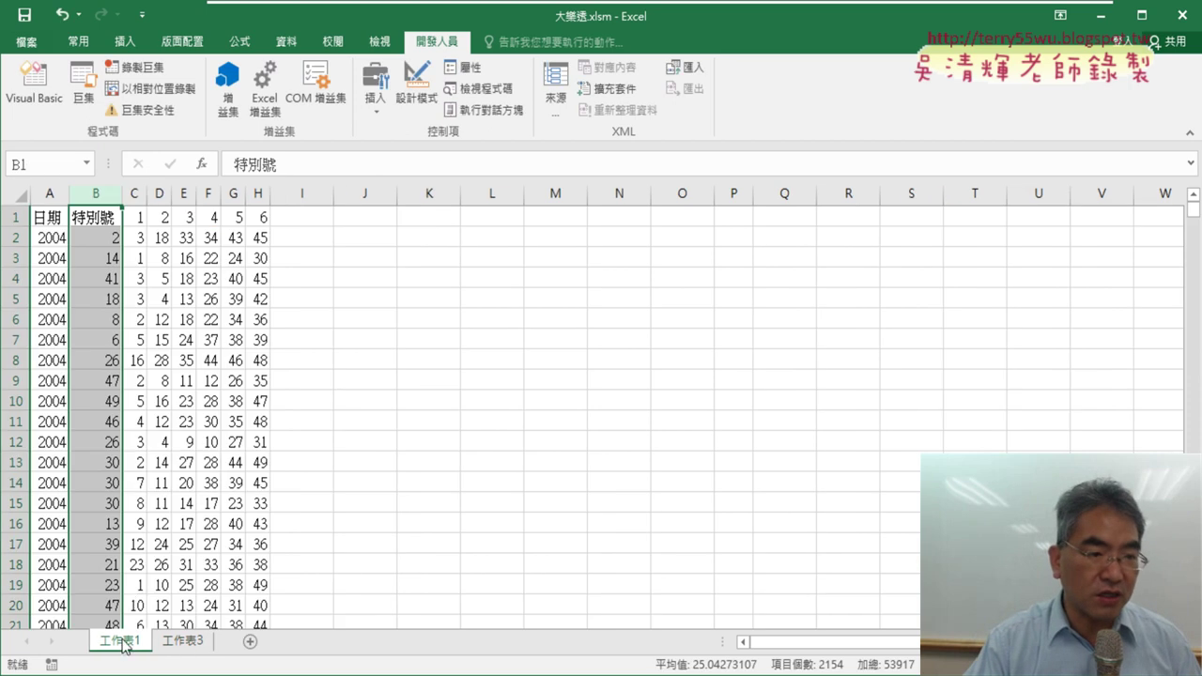
Step: Select B2 through the last draw row and name the range 大樂透 in the Name Box
{"action": "left_click", "coordinate": [85, 237]}
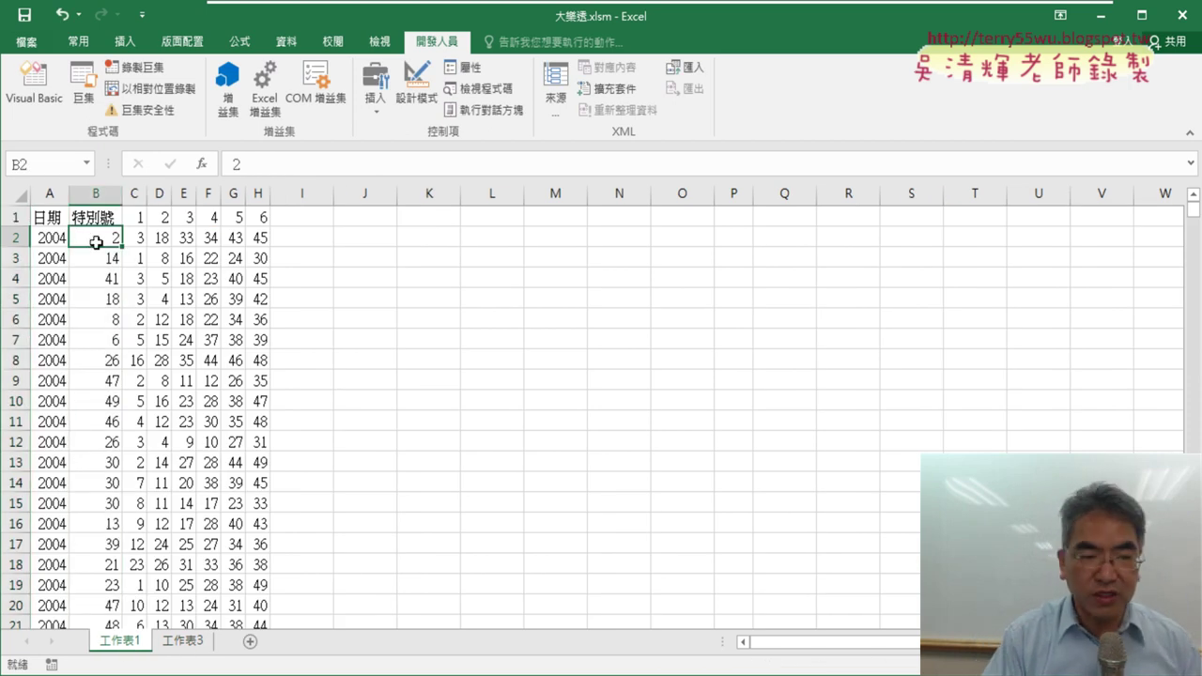
{"action": "key", "text": "ctrl+shift+Right"}
{"action": "key", "text": "ctrl+shift+Down"}
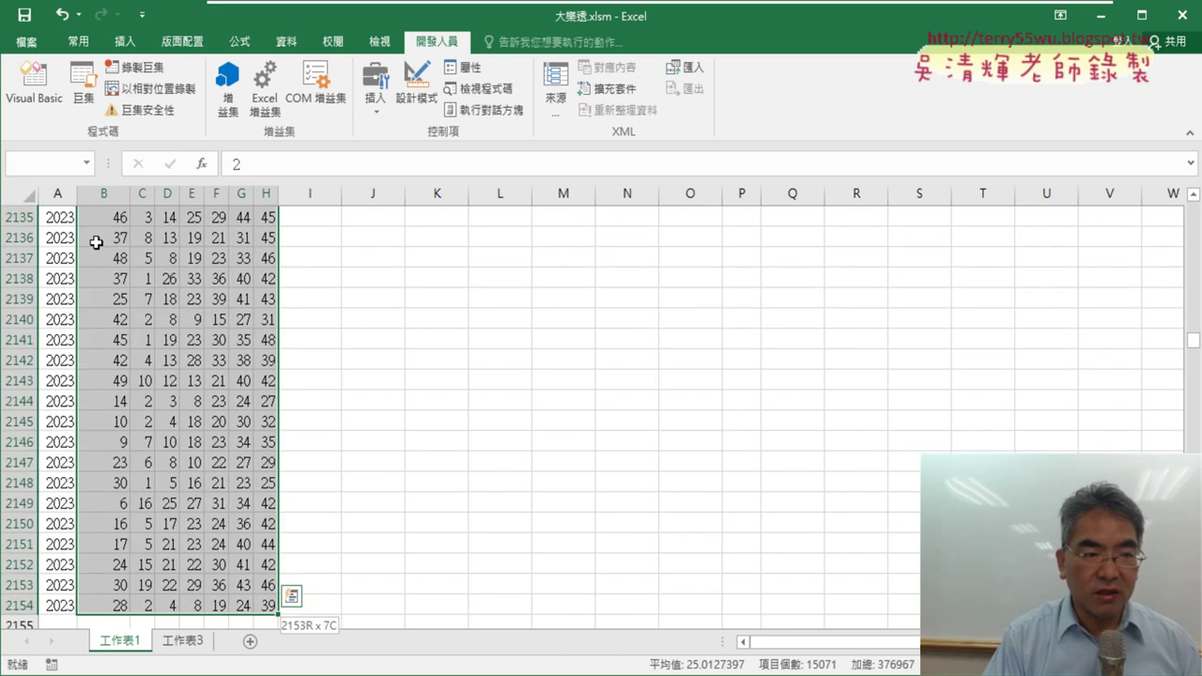
{"action": "scroll", "coordinate": [77, 232], "scroll_direction": "up", "scroll_amount": 5}
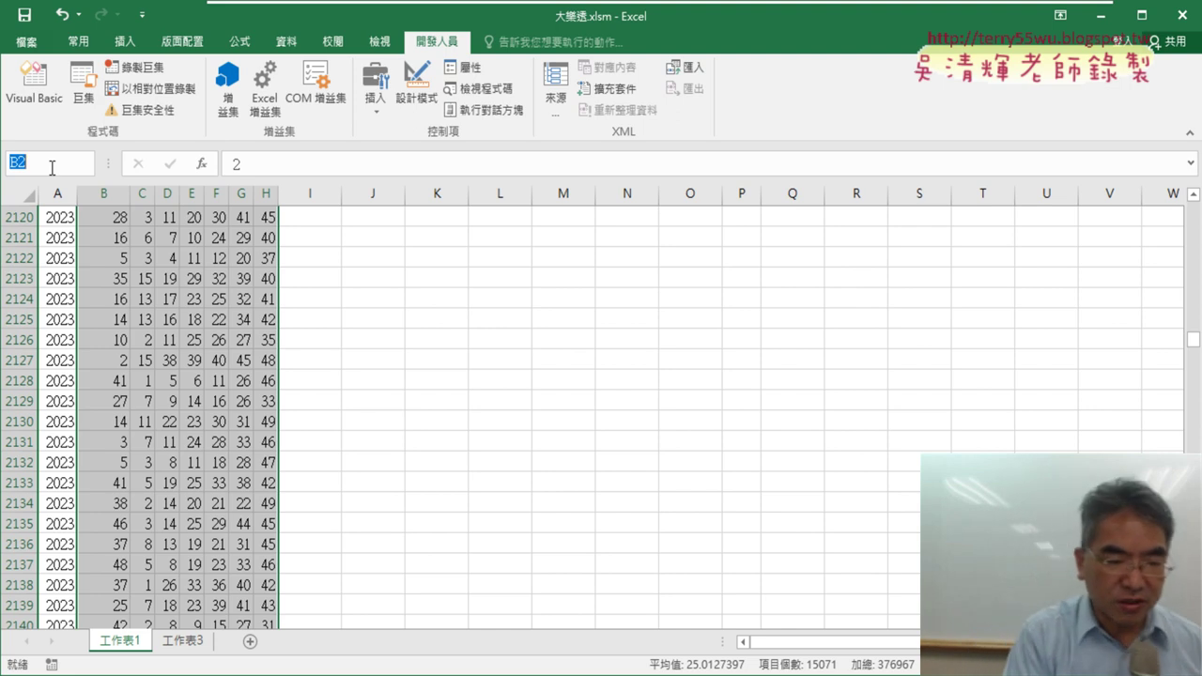
{"action": "type", "text": "大"}
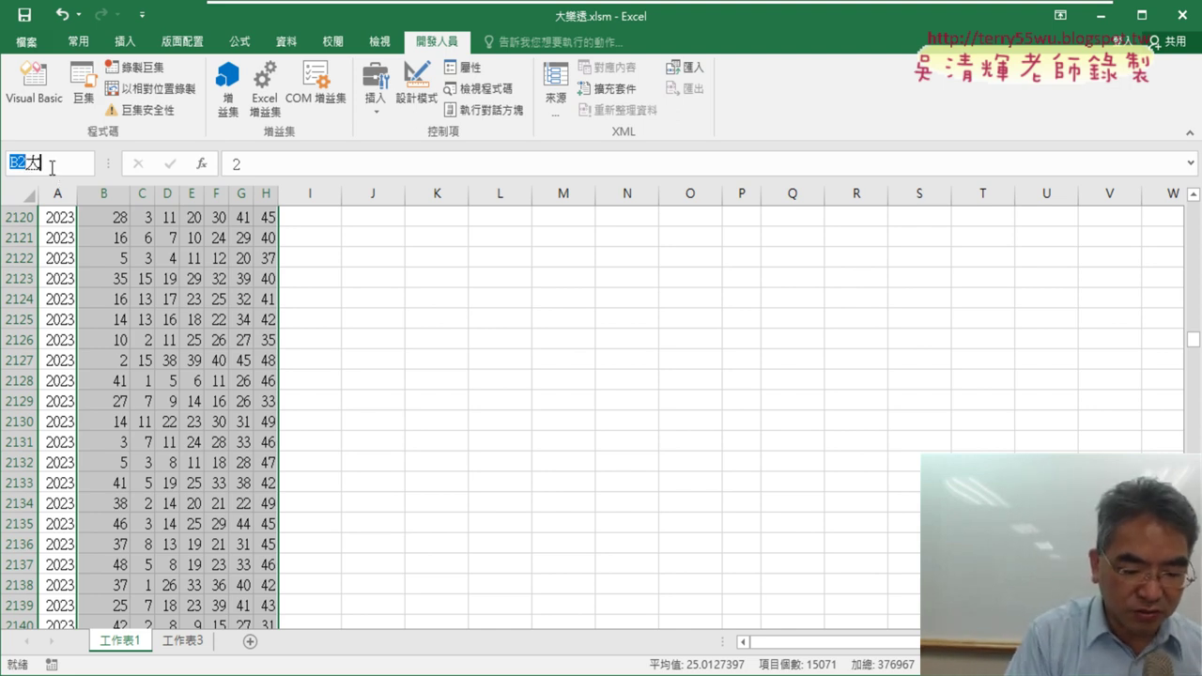
{"action": "type", "text": "ㄌㄜ"}
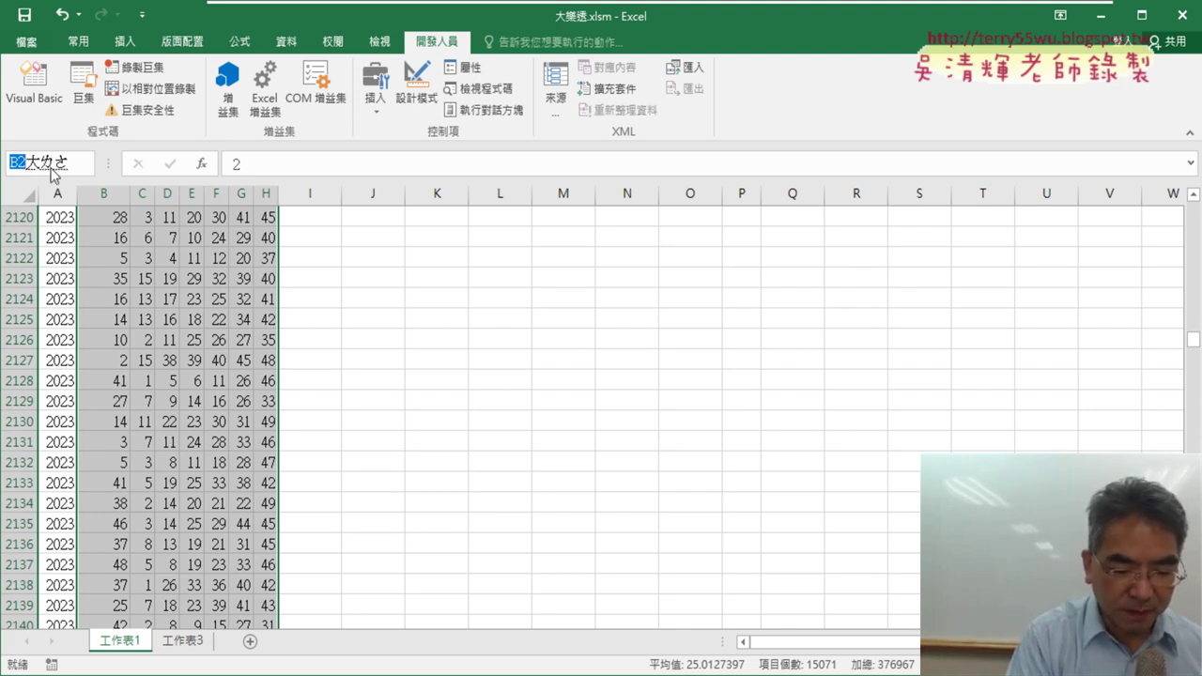
{"action": "key", "text": "BackSpace"}
{"action": "key", "text": "BackSpace"}
{"action": "type", "text": "樂透"}
{"action": "key", "text": "Return"}
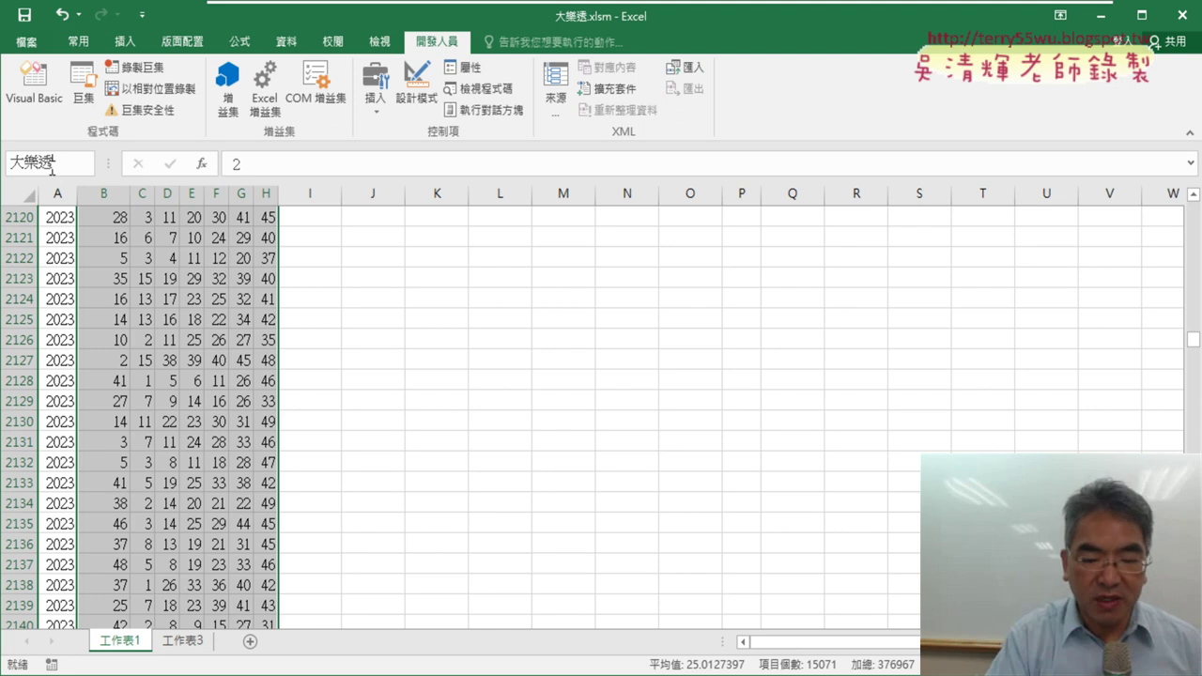
{"action": "key", "text": "Return"}
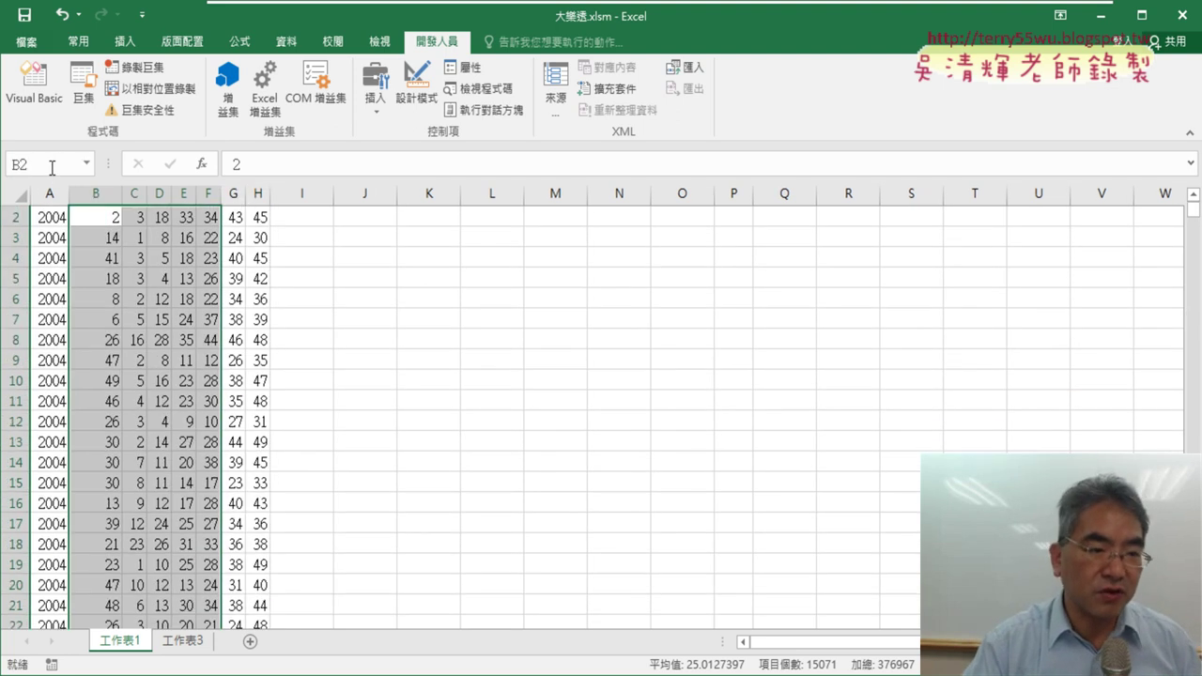
{"action": "scroll", "coordinate": [206, 440], "scroll_direction": "up", "scroll_amount": 1}
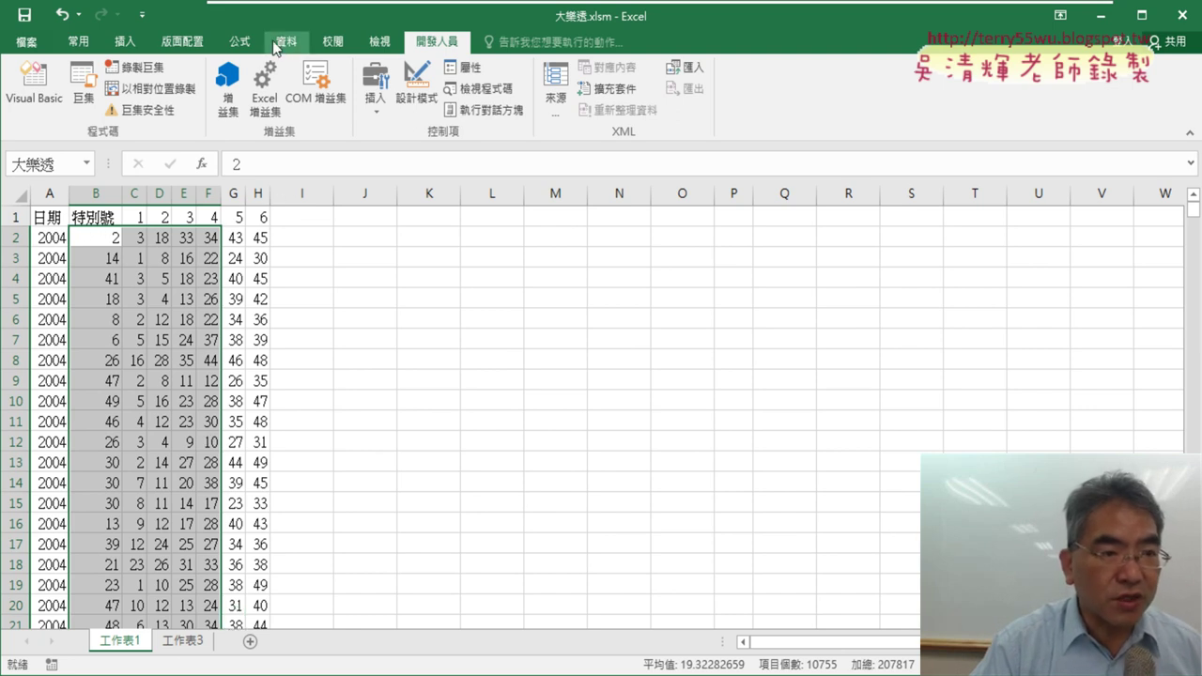
{"action": "left_click", "coordinate": [240, 41]}
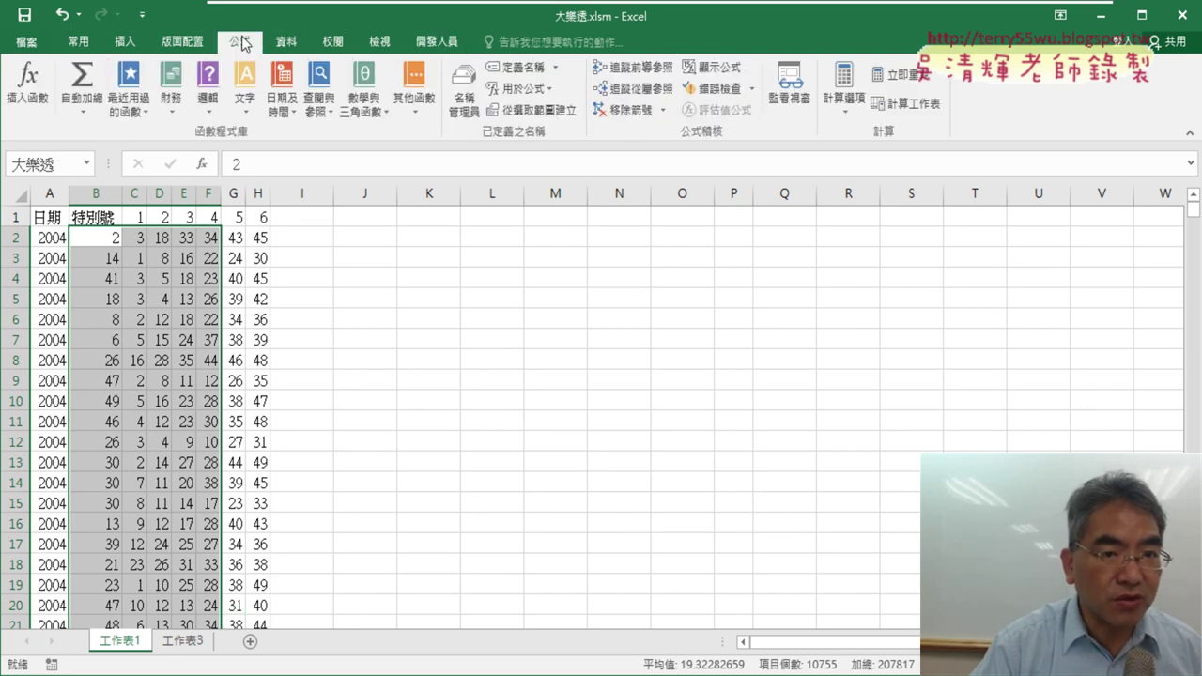
Step: Redefine the name 大樂透 in Name Manager to refer to 工作表1!$B$2:$H$2154
{"action": "left_click", "coordinate": [464, 92]}
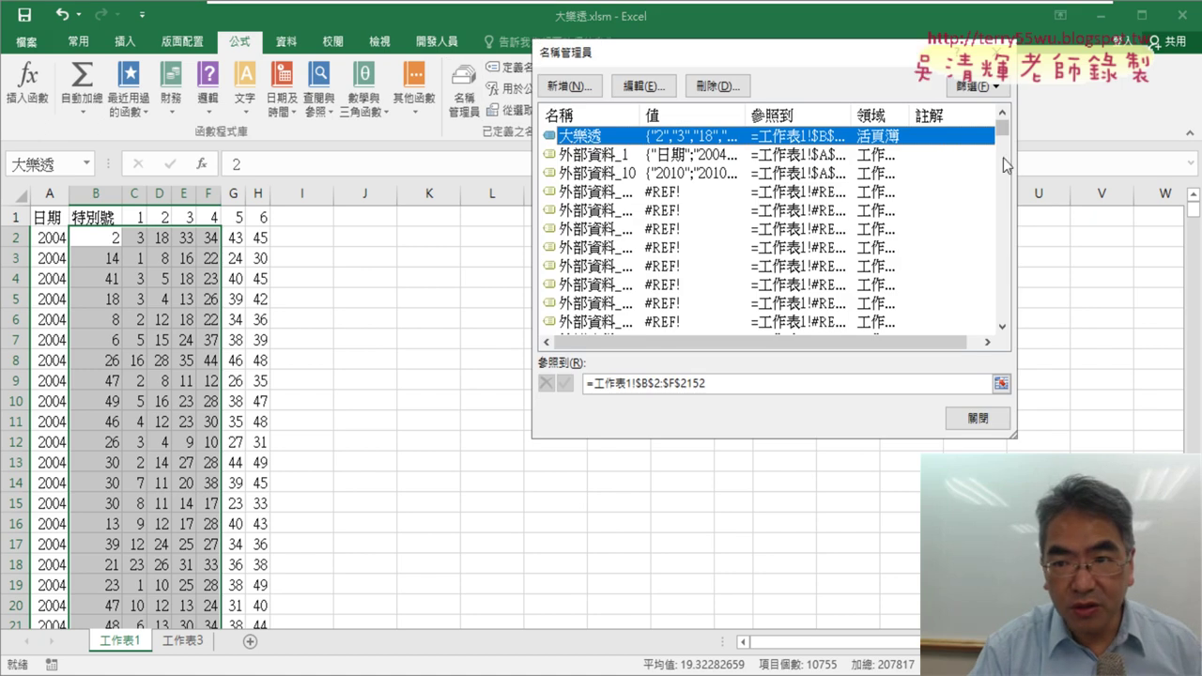
{"action": "mouse_move", "coordinate": [1004, 155]}
{"action": "left_mouse_down"}
{"action": "mouse_move", "coordinate": [997, 294]}
{"action": "mouse_move", "coordinate": [992, 109]}
{"action": "left_mouse_up"}
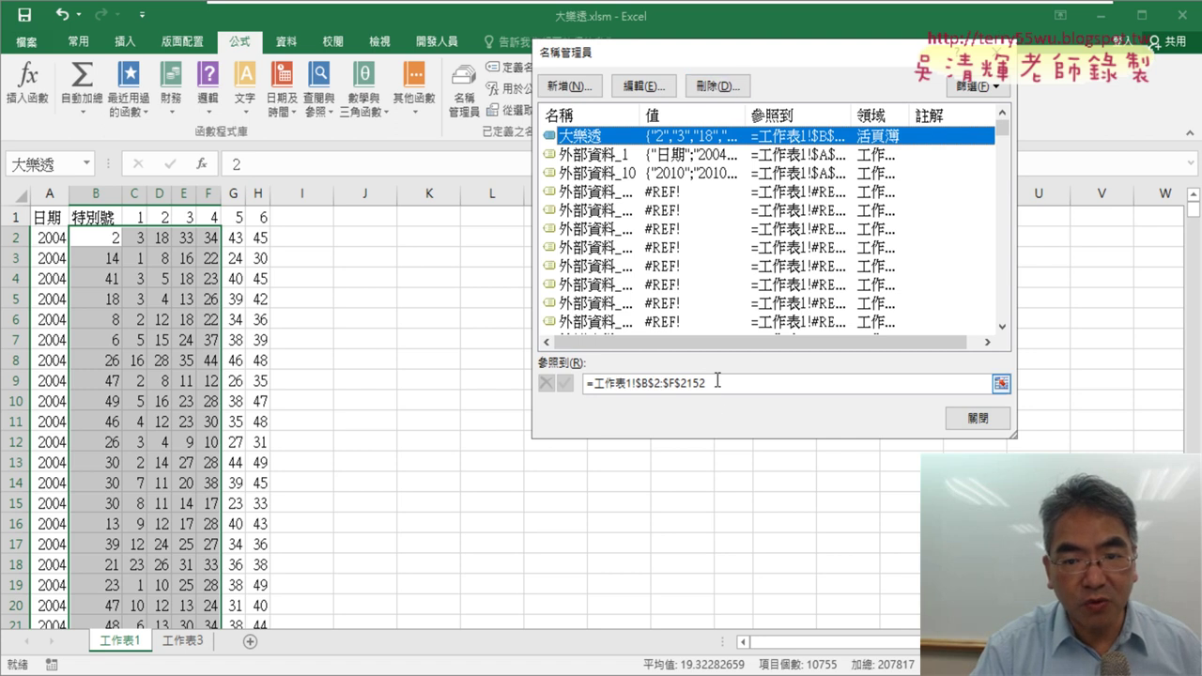
{"action": "left_click", "coordinate": [794, 383]}
{"action": "left_click", "coordinate": [91, 236]}
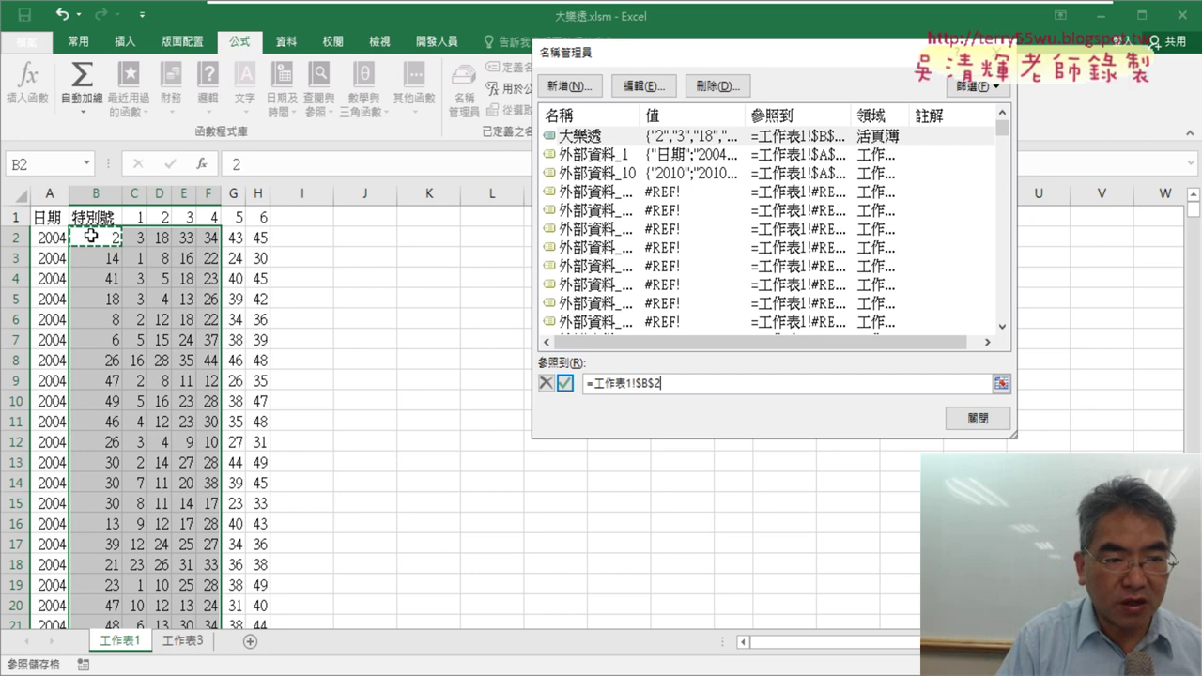
{"action": "key", "text": "ctrl+shift+Right"}
{"action": "key", "text": "ctrl+shift+Down"}
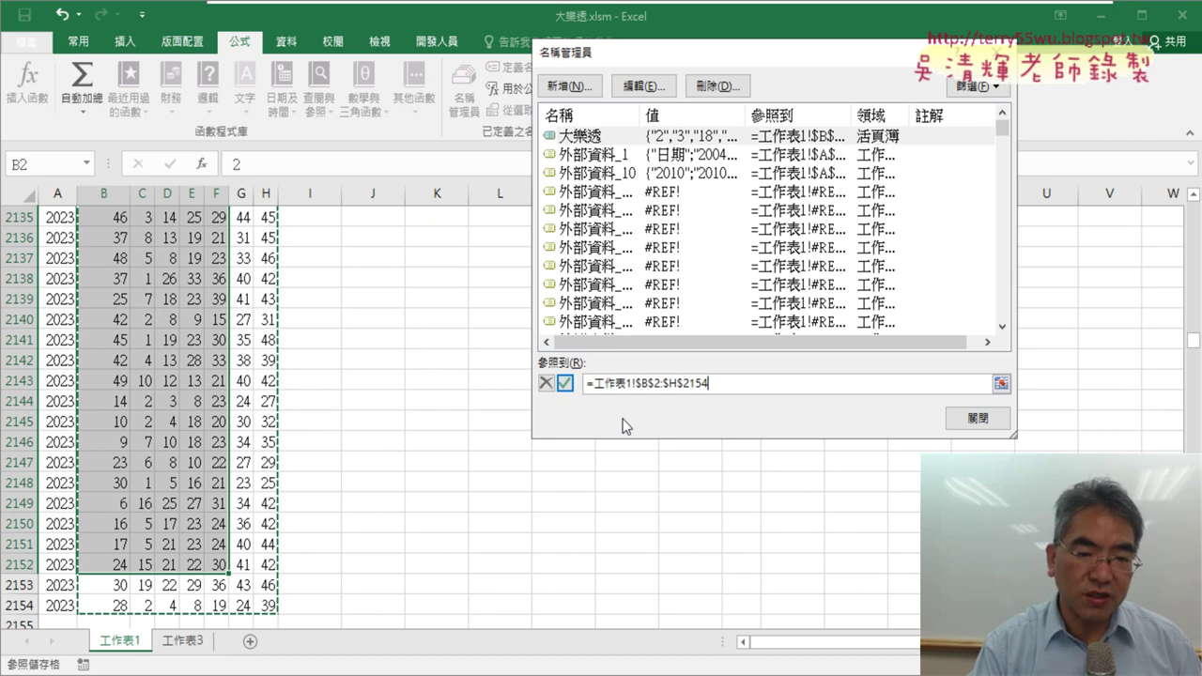
{"action": "left_click", "coordinate": [564, 383]}
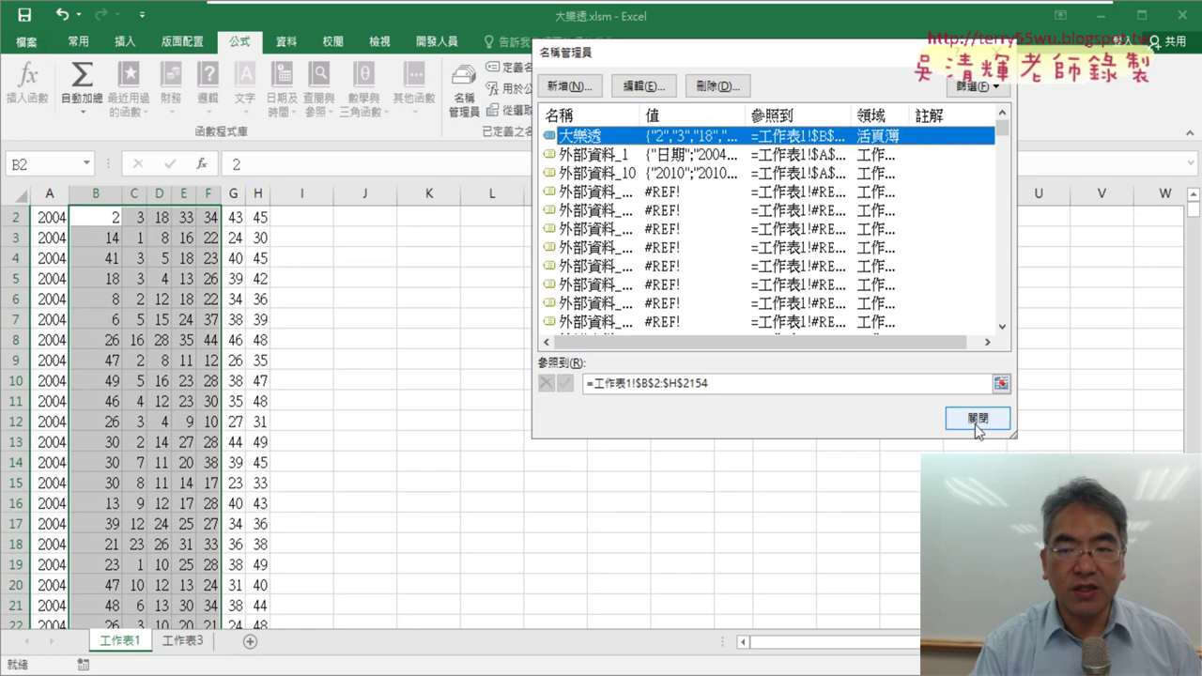
{"action": "left_click", "coordinate": [978, 419]}
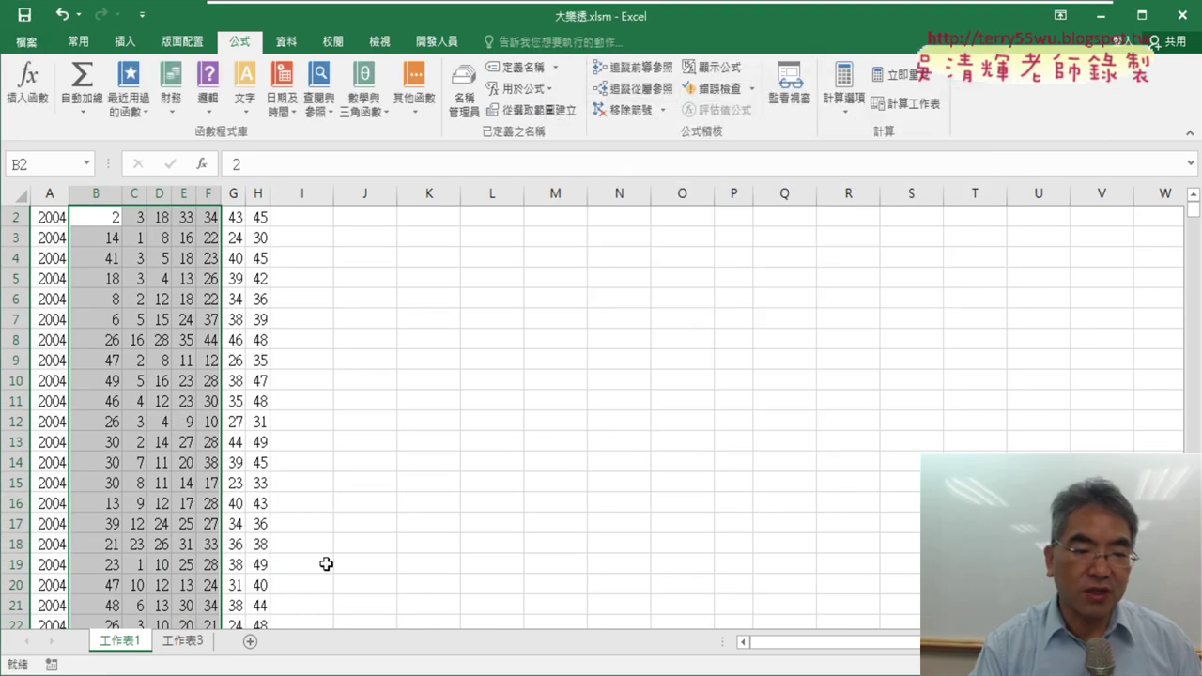
Step: On 工作表3, review B2's COUNTIF(大樂透,A2) arguments and confirm the formula
{"action": "left_click", "coordinate": [203, 637]}
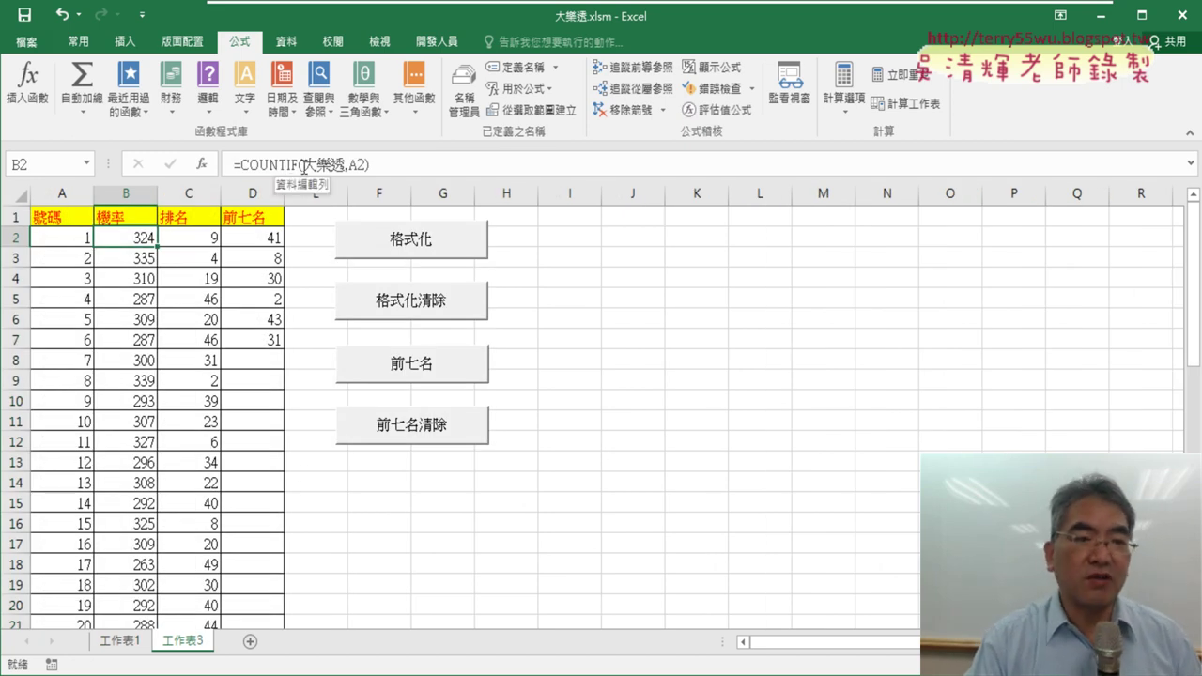
{"action": "left_click", "coordinate": [269, 165]}
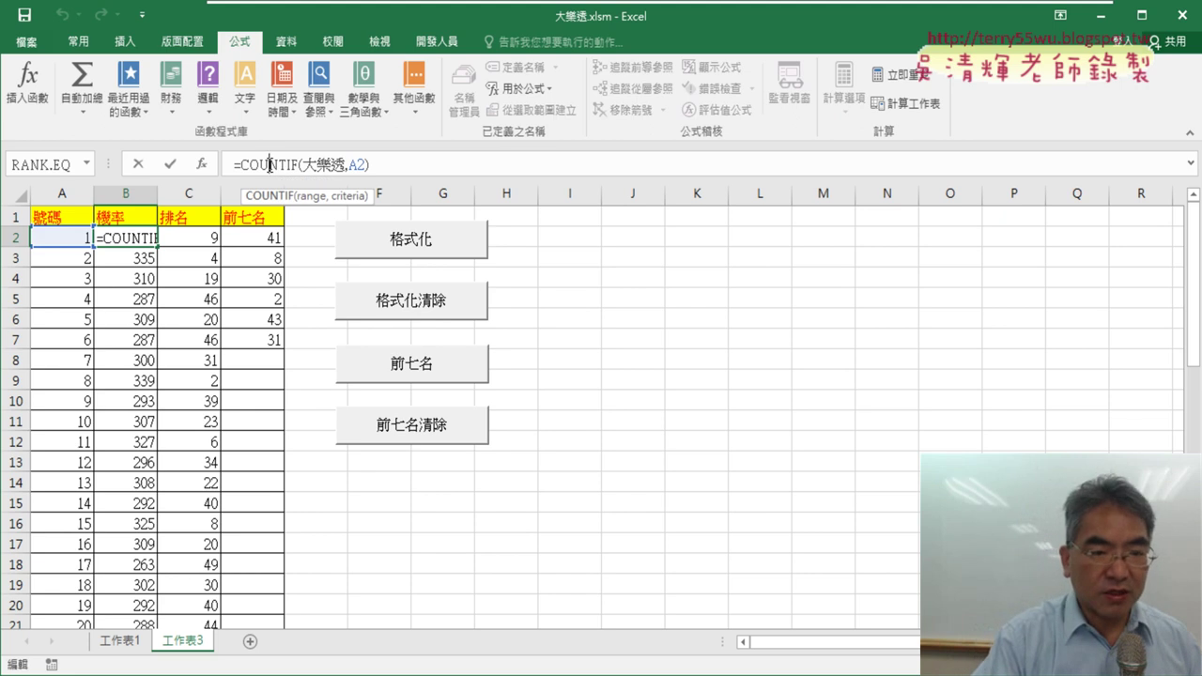
{"action": "left_click", "coordinate": [201, 164]}
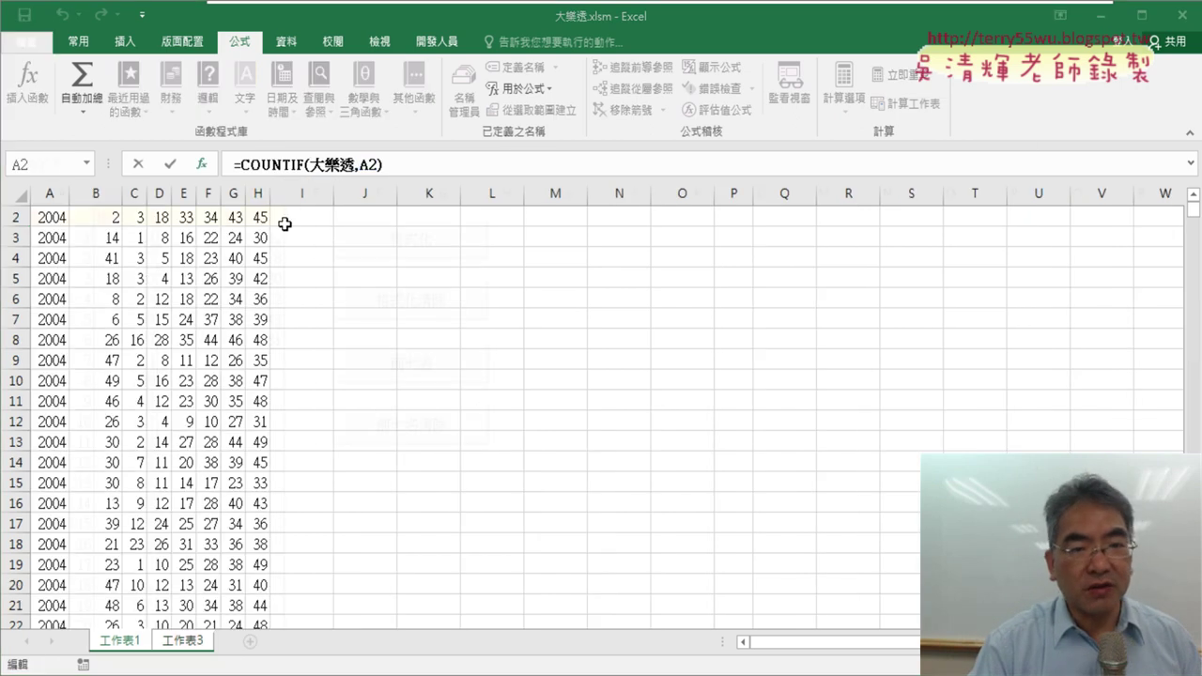
{"action": "left_click", "coordinate": [698, 161]}
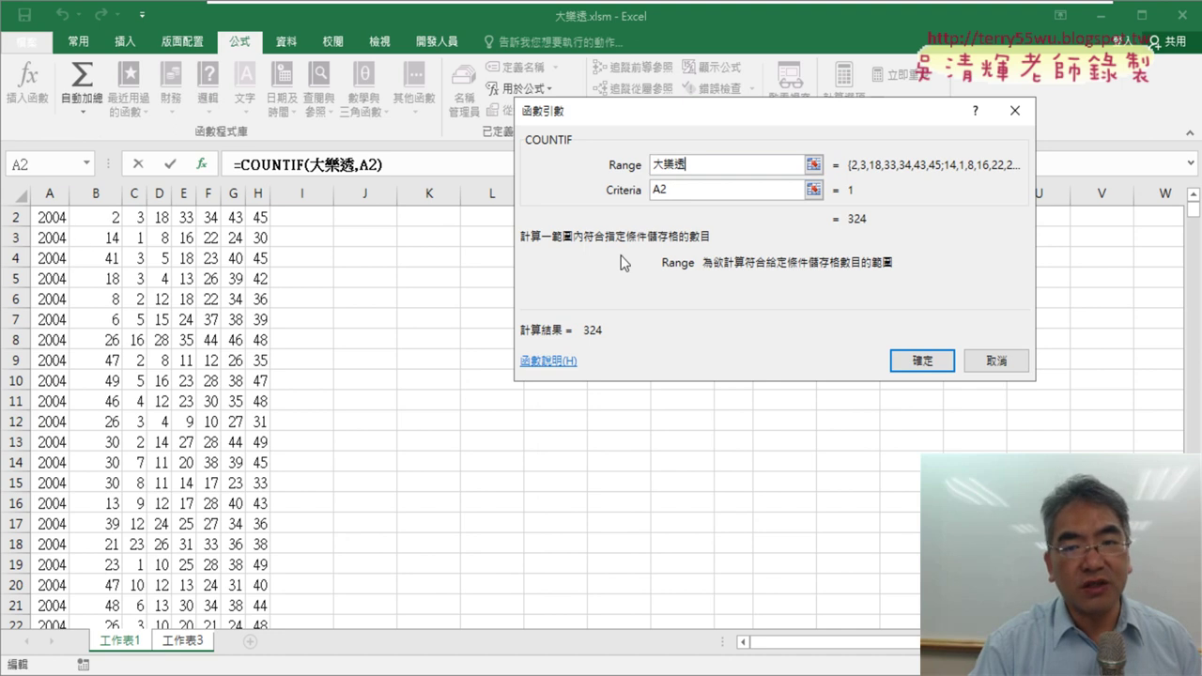
{"action": "left_click", "coordinate": [714, 190]}
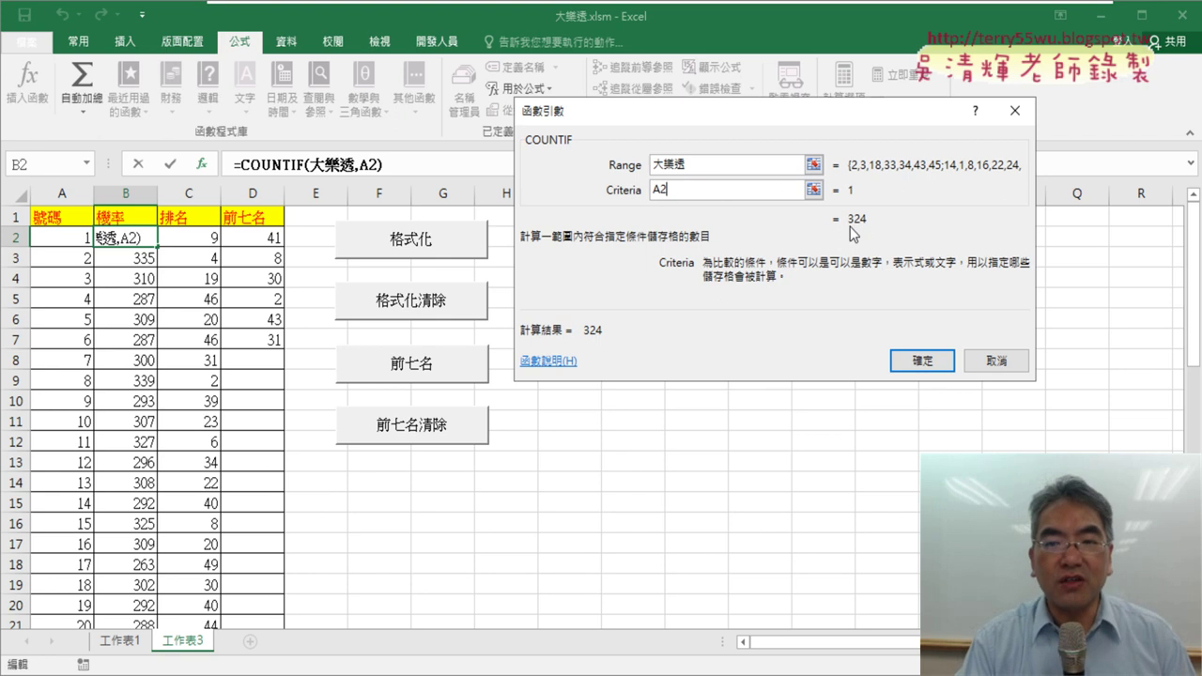
{"action": "left_click", "coordinate": [922, 359]}
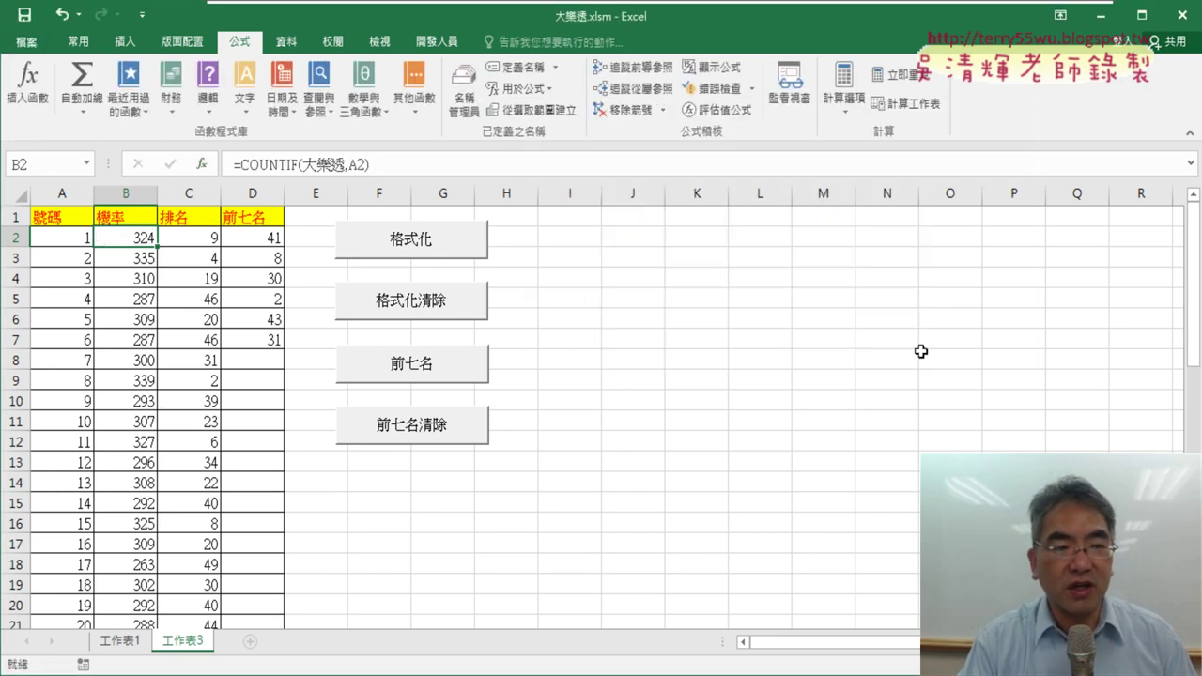
Step: Fill the COUNTIF formula down column B through number 49
{"action": "double_click", "coordinate": [160, 251]}
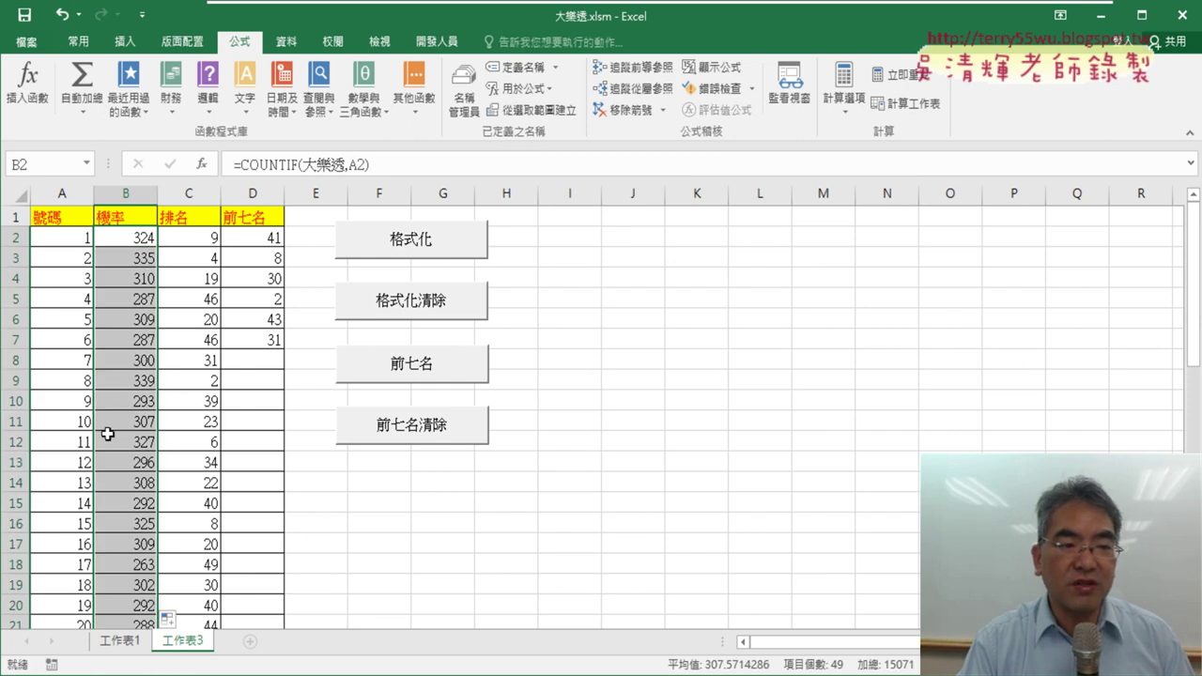
{"action": "scroll", "coordinate": [108, 434], "scroll_direction": "down", "scroll_amount": 4}
{"action": "scroll", "coordinate": [108, 434], "scroll_direction": "down", "scroll_amount": 4}
{"action": "scroll", "coordinate": [108, 434], "scroll_direction": "down", "scroll_amount": 7}
Step: Append a division sign to B2's =COUNTIF(大樂透,A2) formula
{"action": "scroll", "coordinate": [108, 434], "scroll_direction": "up", "scroll_amount": 5}
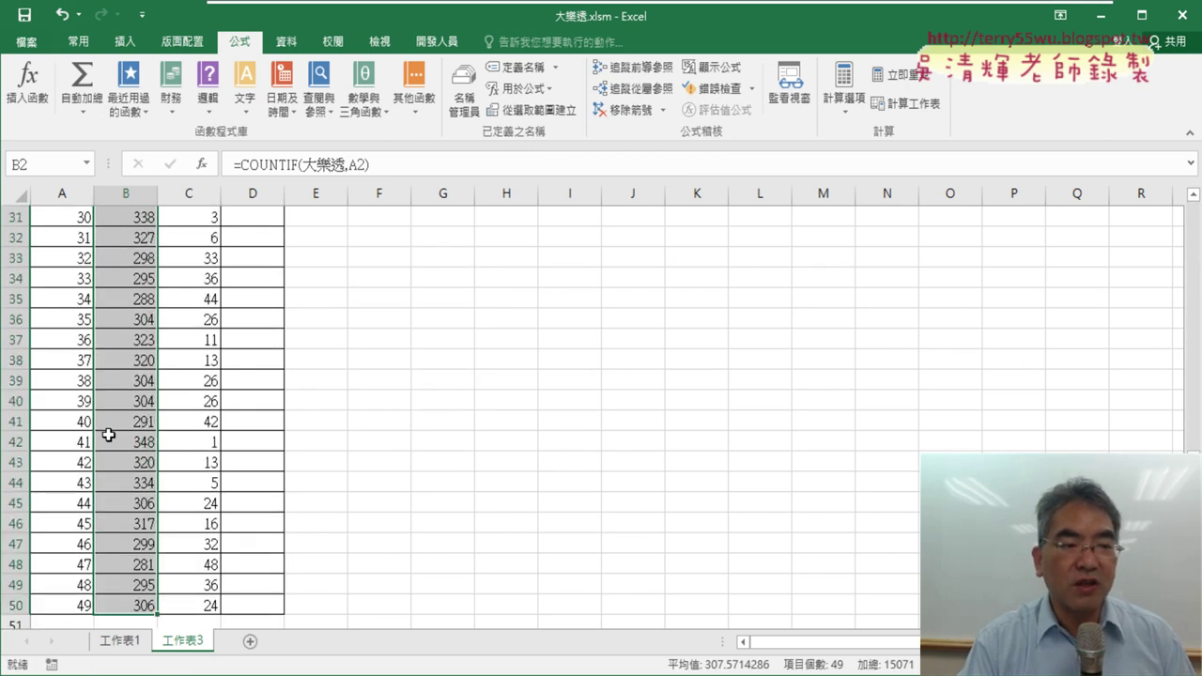
{"action": "scroll", "coordinate": [108, 434], "scroll_direction": "up", "scroll_amount": 10}
{"action": "left_click", "coordinate": [144, 236]}
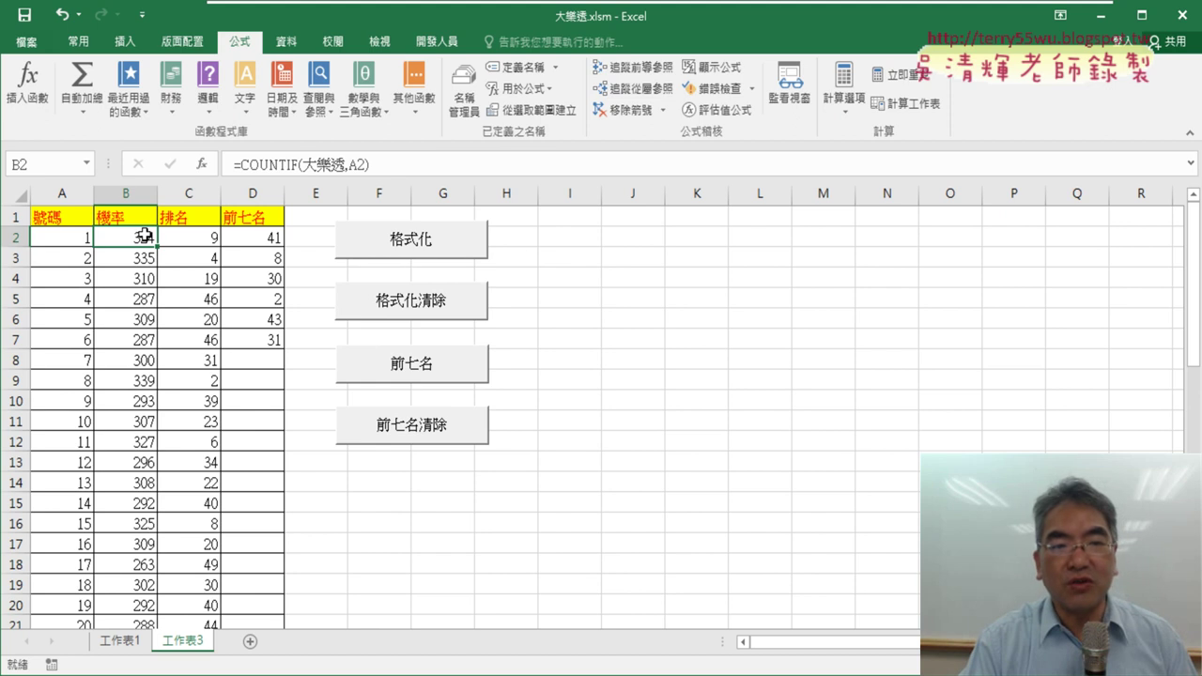
{"action": "left_click", "coordinate": [405, 163]}
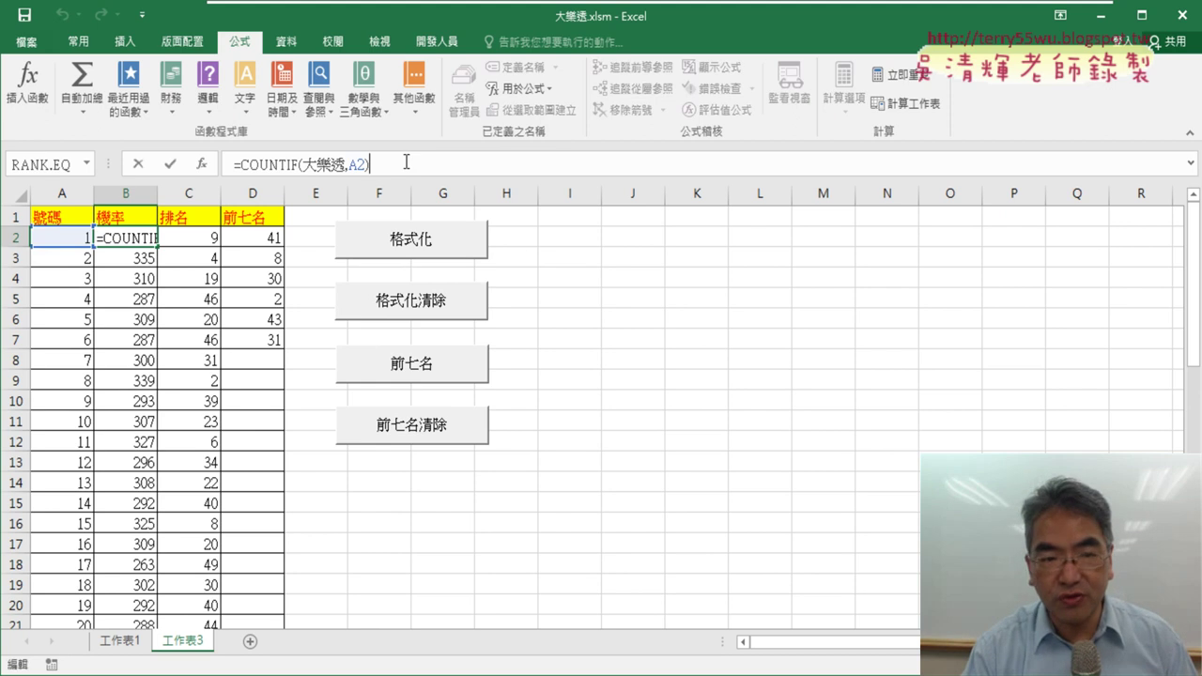
{"action": "type", "text": "/"}
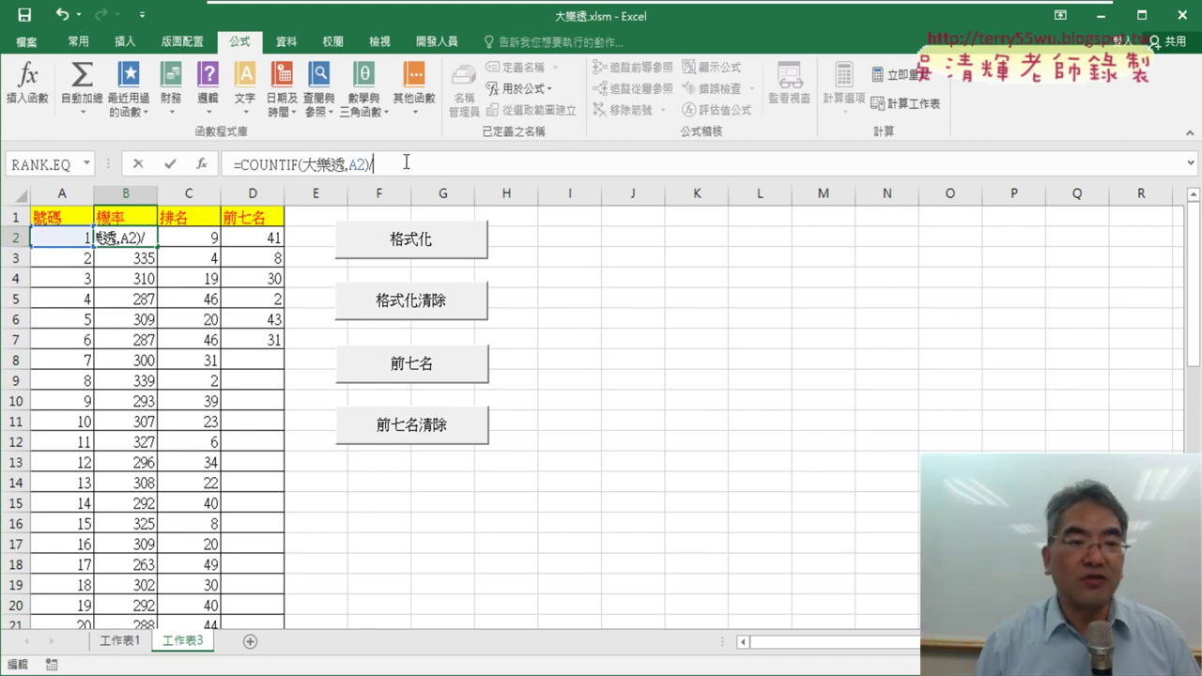
Step: Insert the Statistical COUNT function after the division sign
{"action": "left_click", "coordinate": [203, 164]}
{"action": "left_click", "coordinate": [794, 152]}
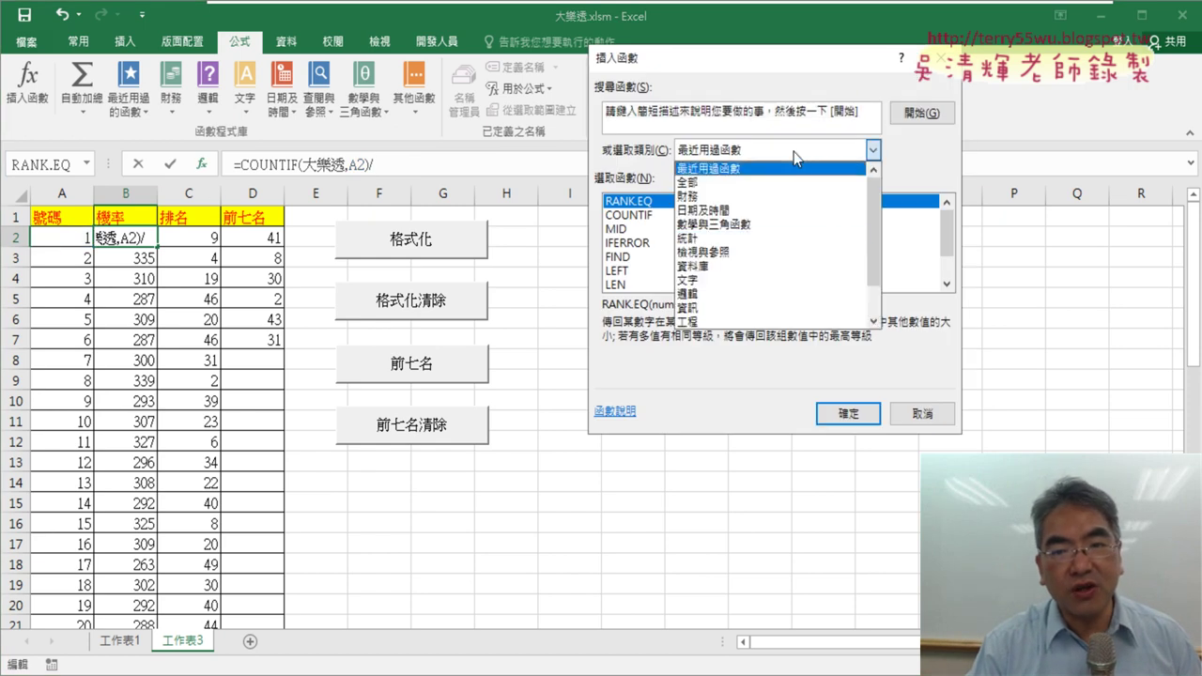
{"action": "left_click", "coordinate": [781, 247]}
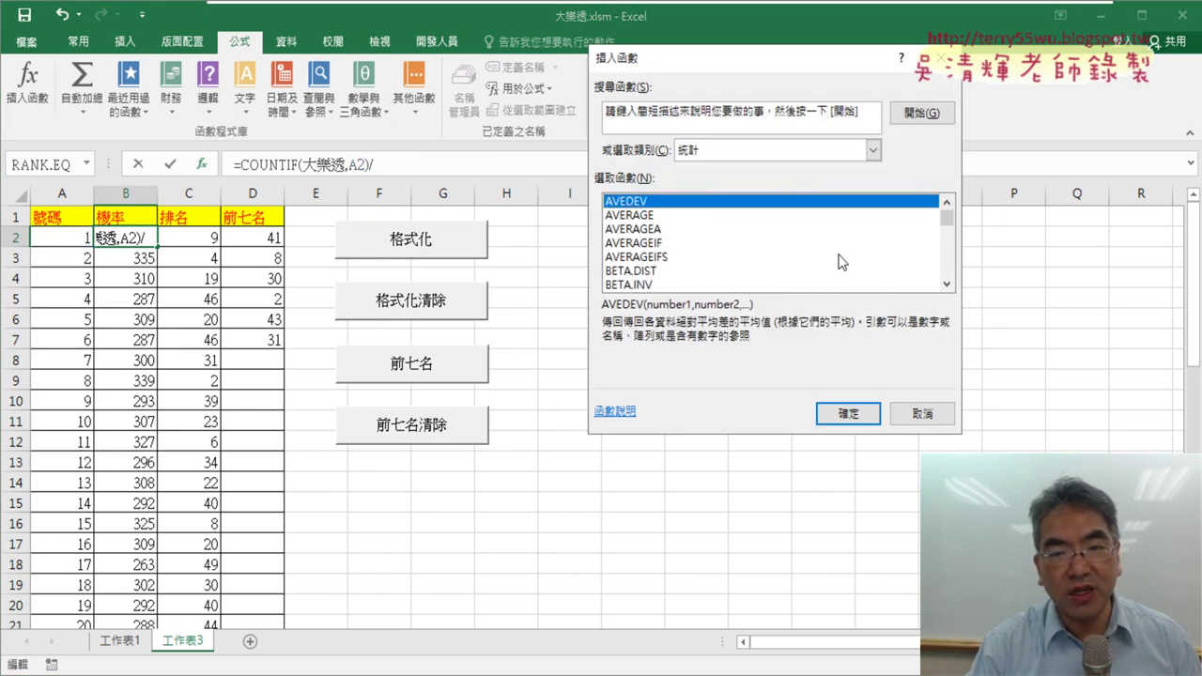
{"action": "left_click", "coordinate": [947, 285]}
{"action": "left_click", "coordinate": [947, 285]}
{"action": "double_click", "coordinate": [946, 285]}
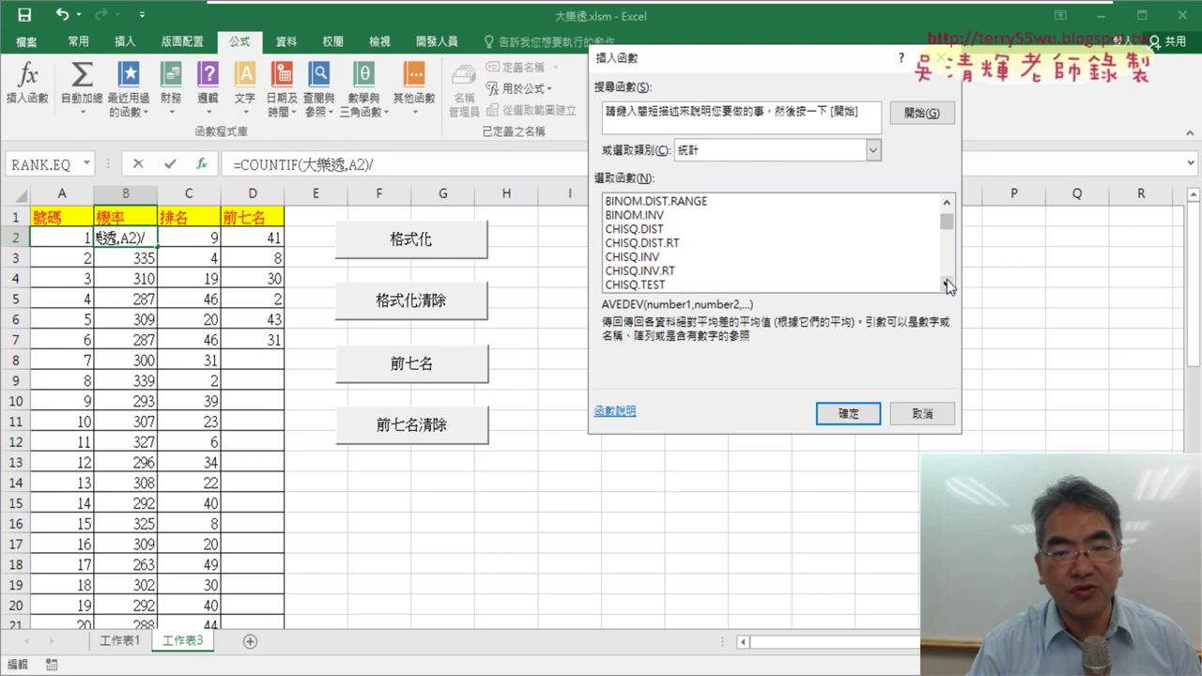
{"action": "triple_click", "coordinate": [947, 284]}
{"action": "triple_click", "coordinate": [947, 285]}
{"action": "left_click", "coordinate": [658, 260]}
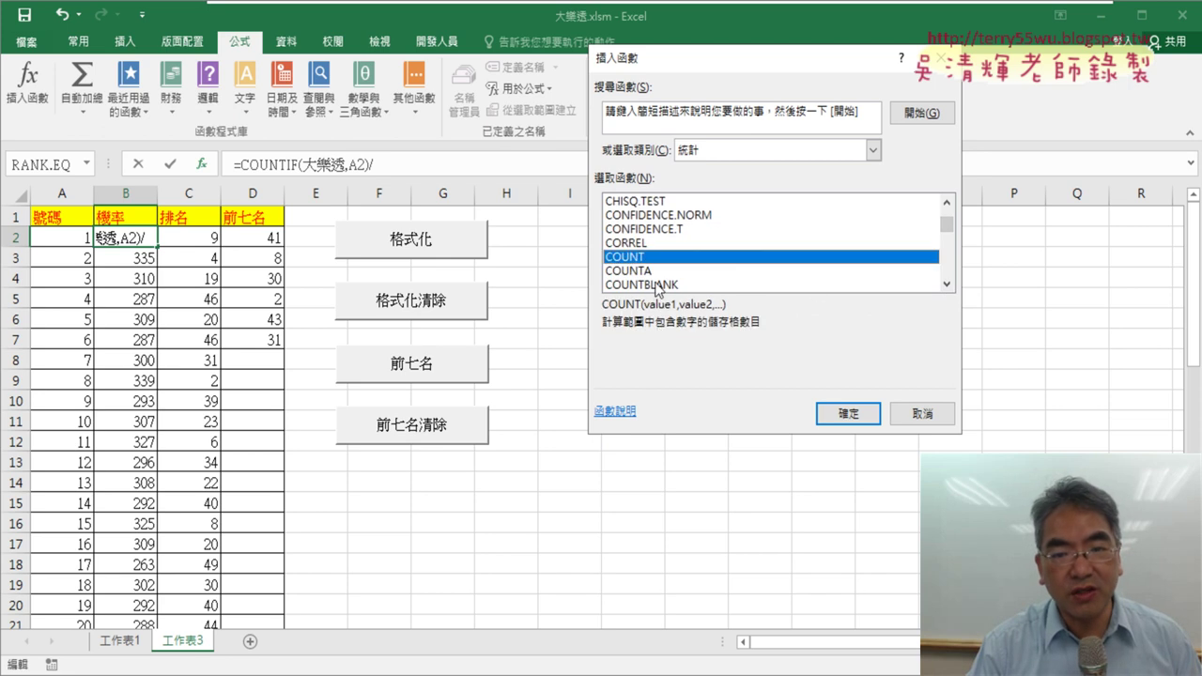
{"action": "left_click", "coordinate": [848, 414]}
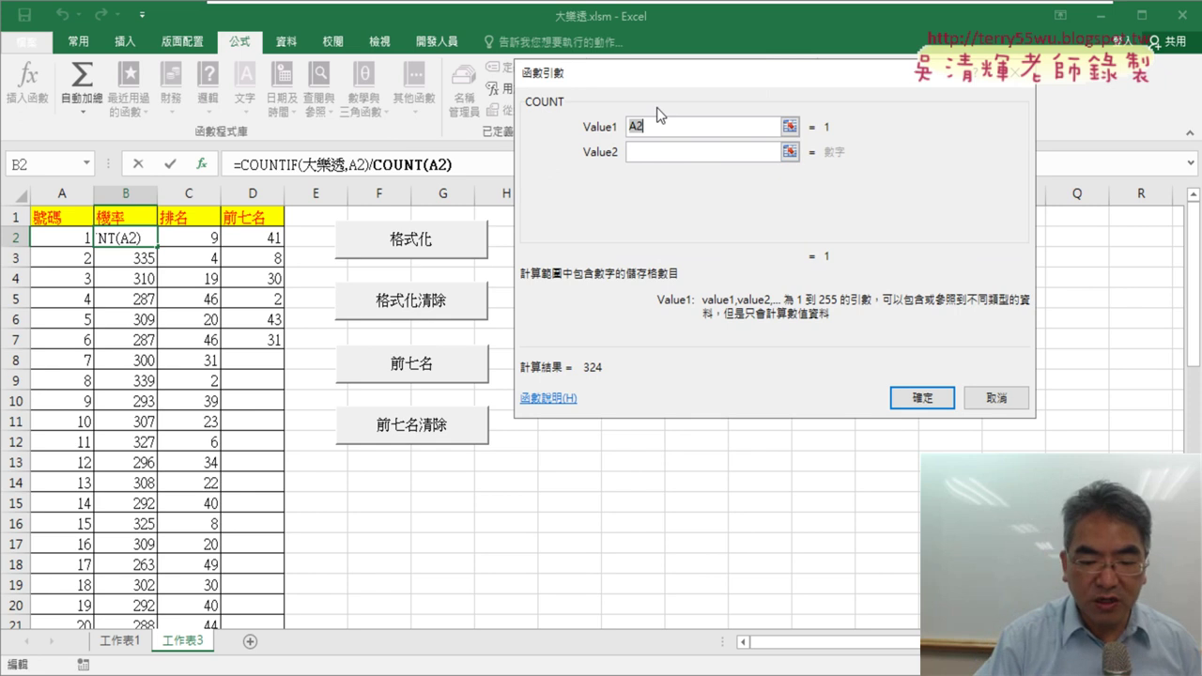
Step: Set COUNT's argument to 大樂透 via F3, confirm, and fill the probability formula to row 50
{"action": "key", "text": "Delete"}
{"action": "key", "text": "F3"}
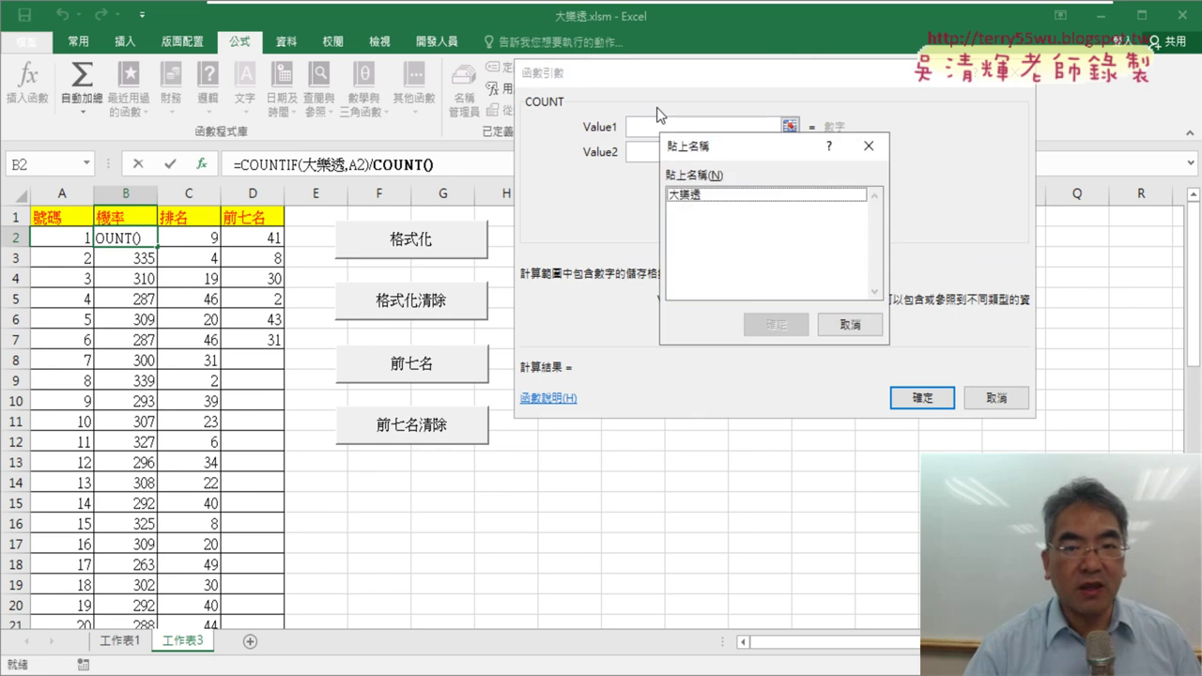
{"action": "double_click", "coordinate": [678, 195]}
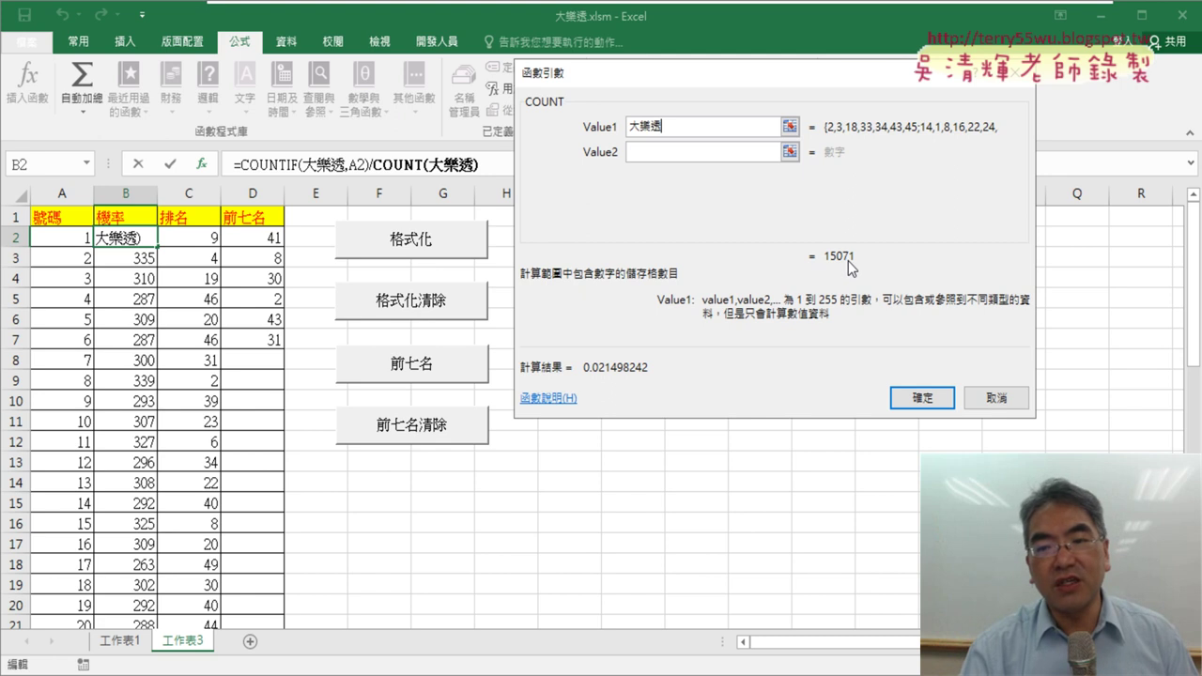
{"action": "left_click", "coordinate": [923, 398]}
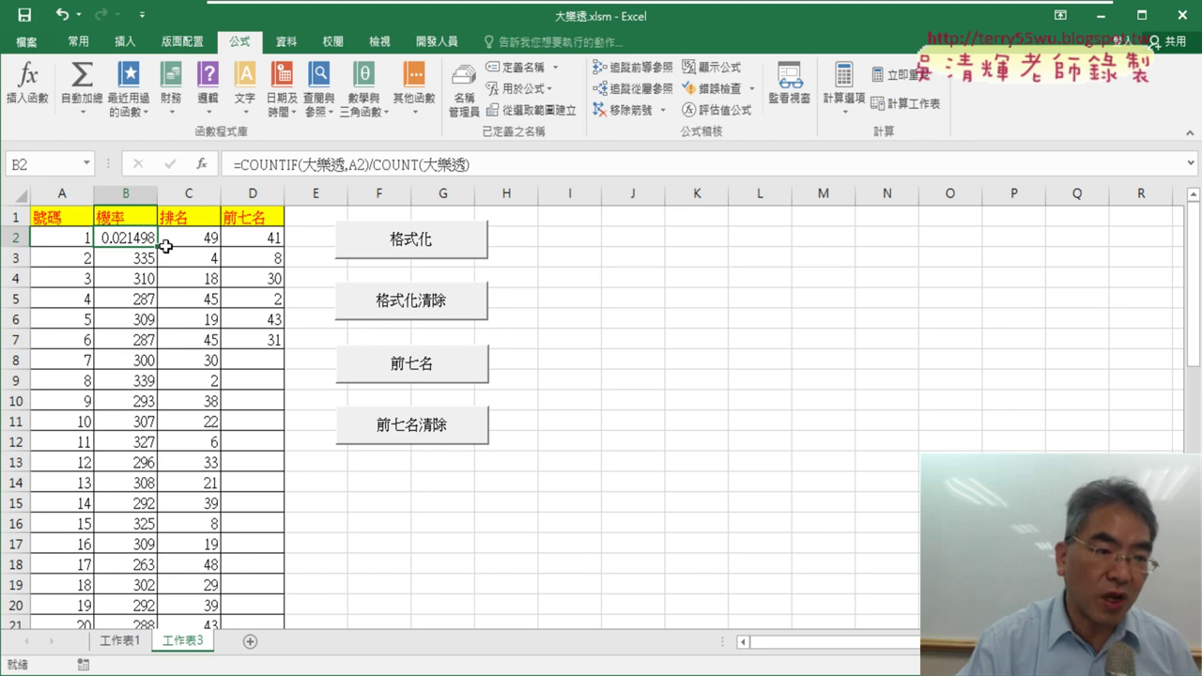
{"action": "double_click", "coordinate": [160, 247]}
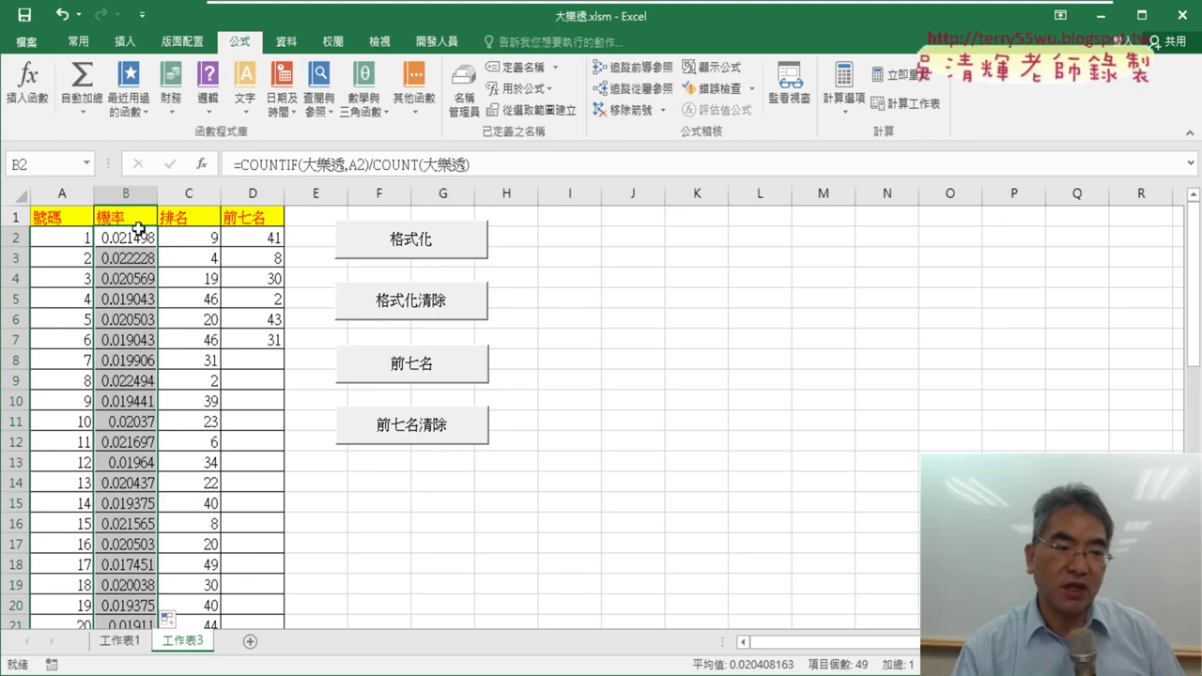
Step: Widen column B and display its probabilities to four decimal places, e.g. 0.0215
{"action": "left_click_drag", "start_coordinate": [152, 195], "coordinate": [182, 195]}
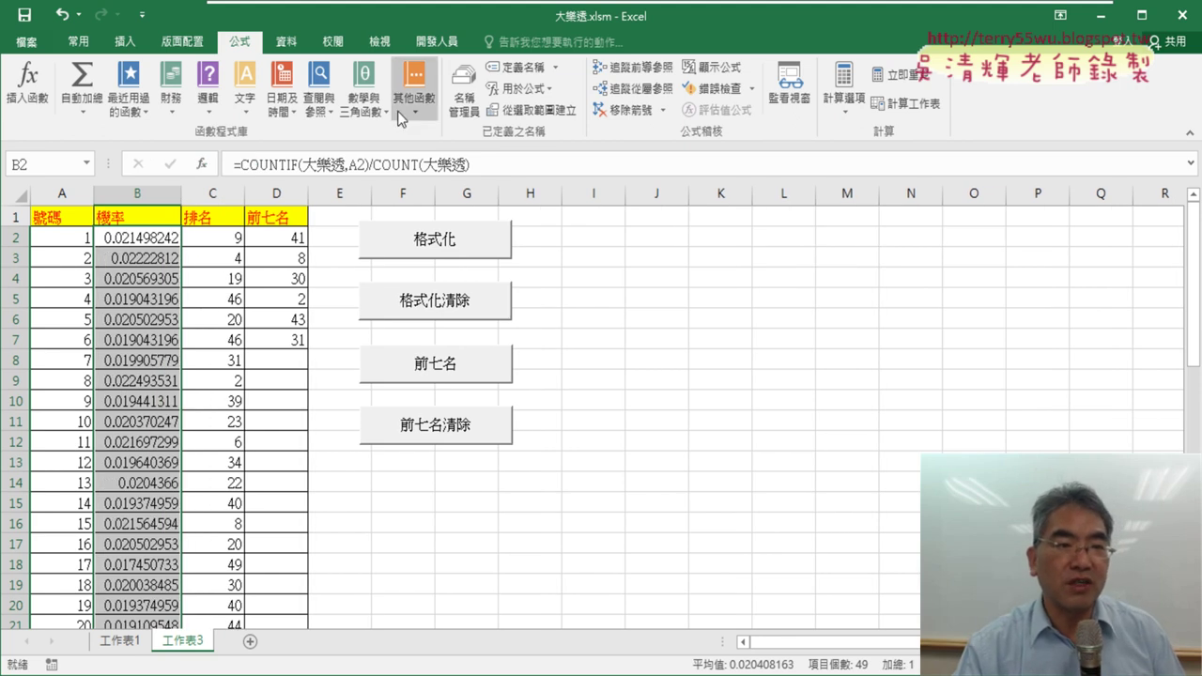
{"action": "left_click", "coordinate": [80, 43]}
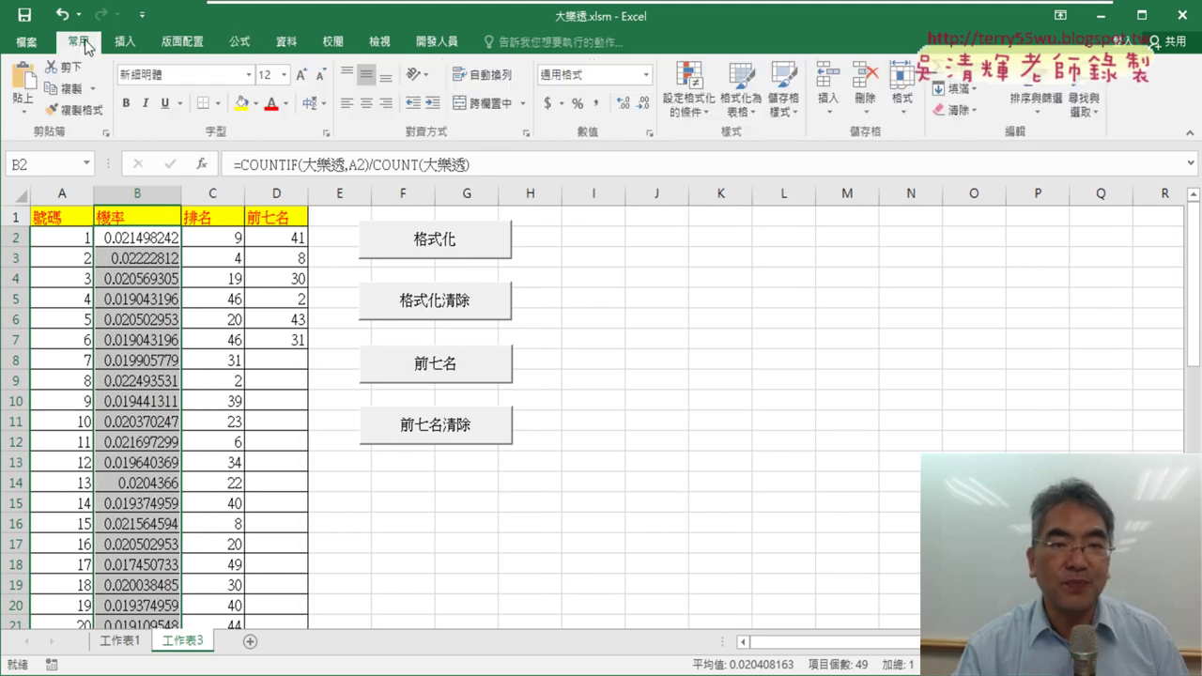
{"action": "left_click", "coordinate": [643, 108]}
{"action": "left_click", "coordinate": [644, 108]}
{"action": "left_click", "coordinate": [644, 109]}
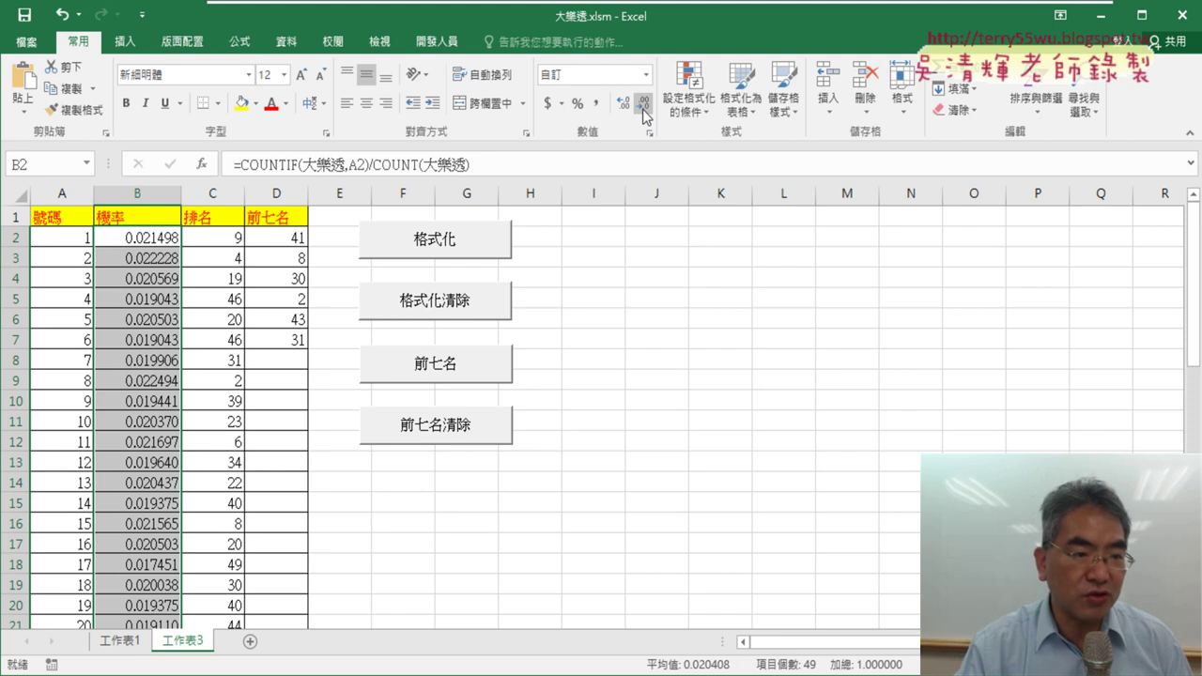
{"action": "left_click", "coordinate": [643, 108]}
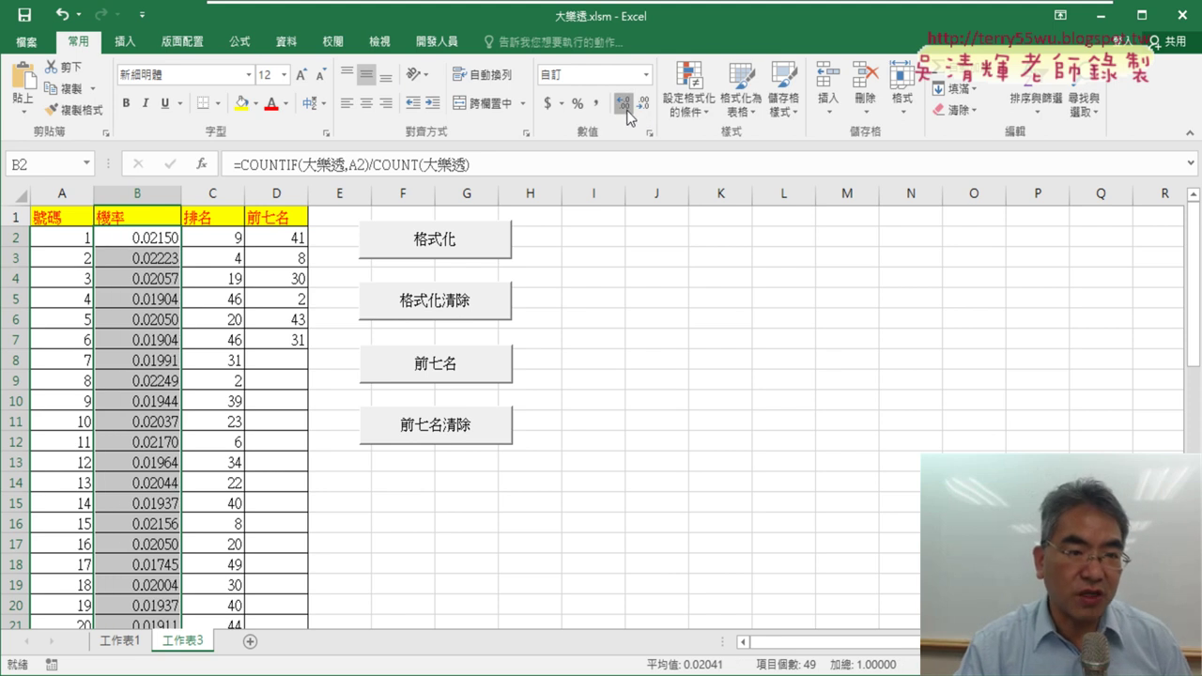
{"action": "left_click", "coordinate": [625, 109]}
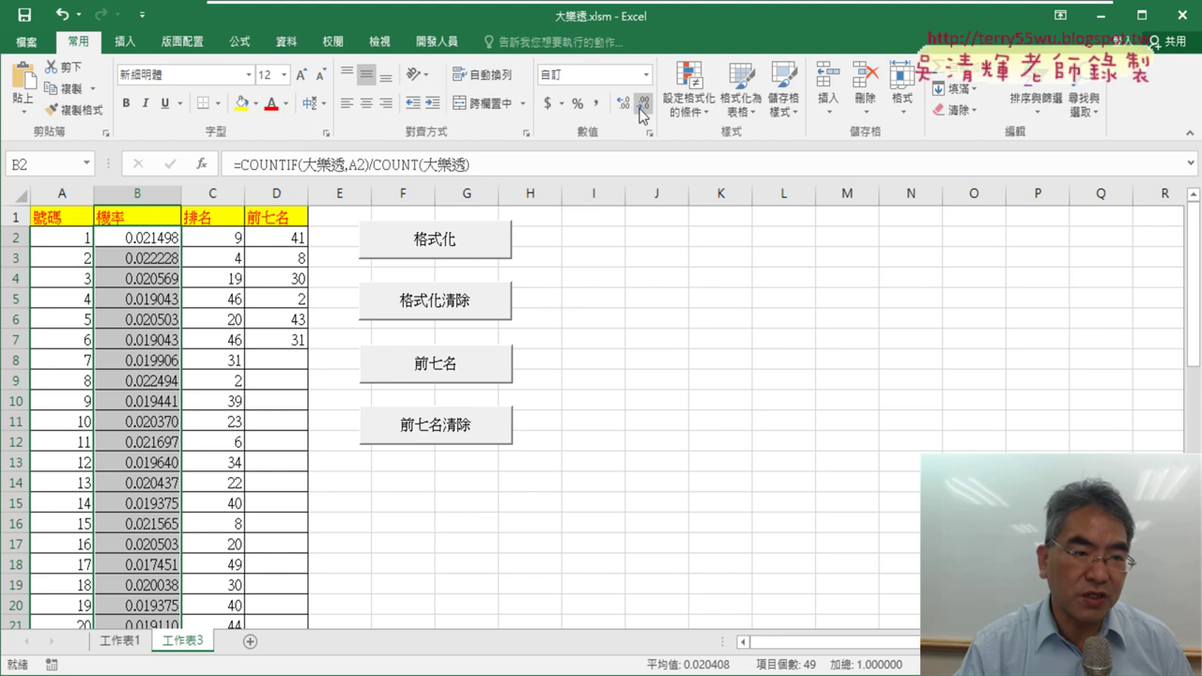
{"action": "left_click", "coordinate": [643, 105]}
{"action": "left_click", "coordinate": [644, 105]}
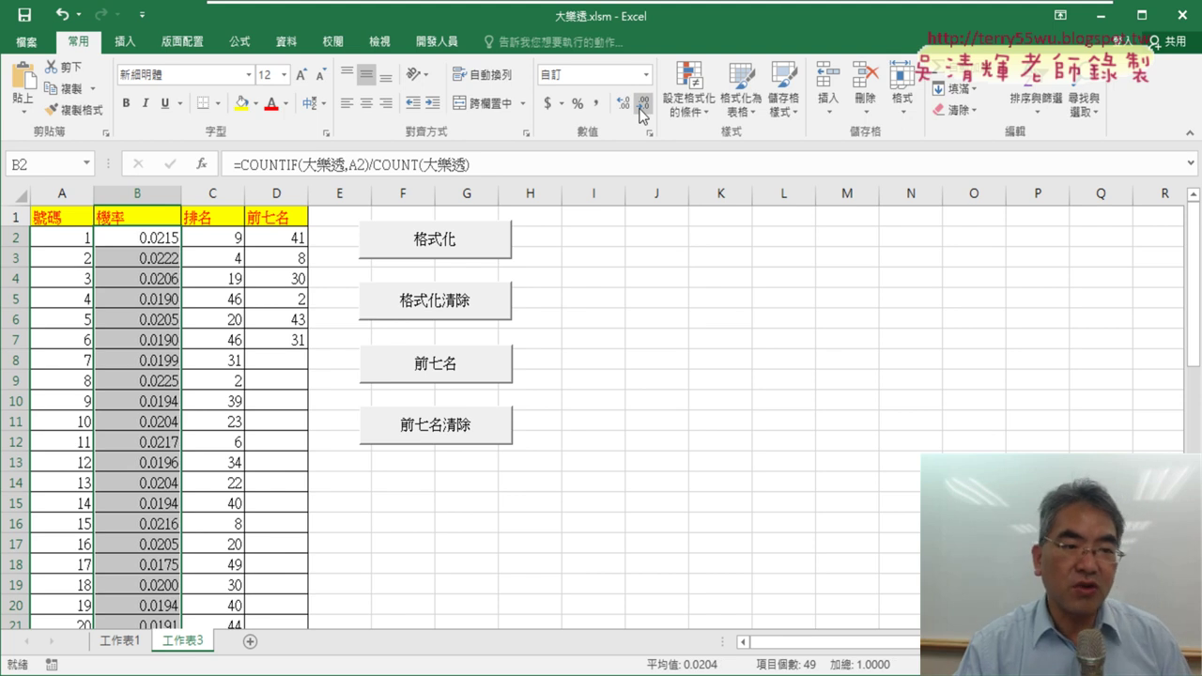
Step: Give column B the custom fraction format # ??/10000 so probabilities show like 215/10000
{"action": "right_click", "coordinate": [133, 235]}
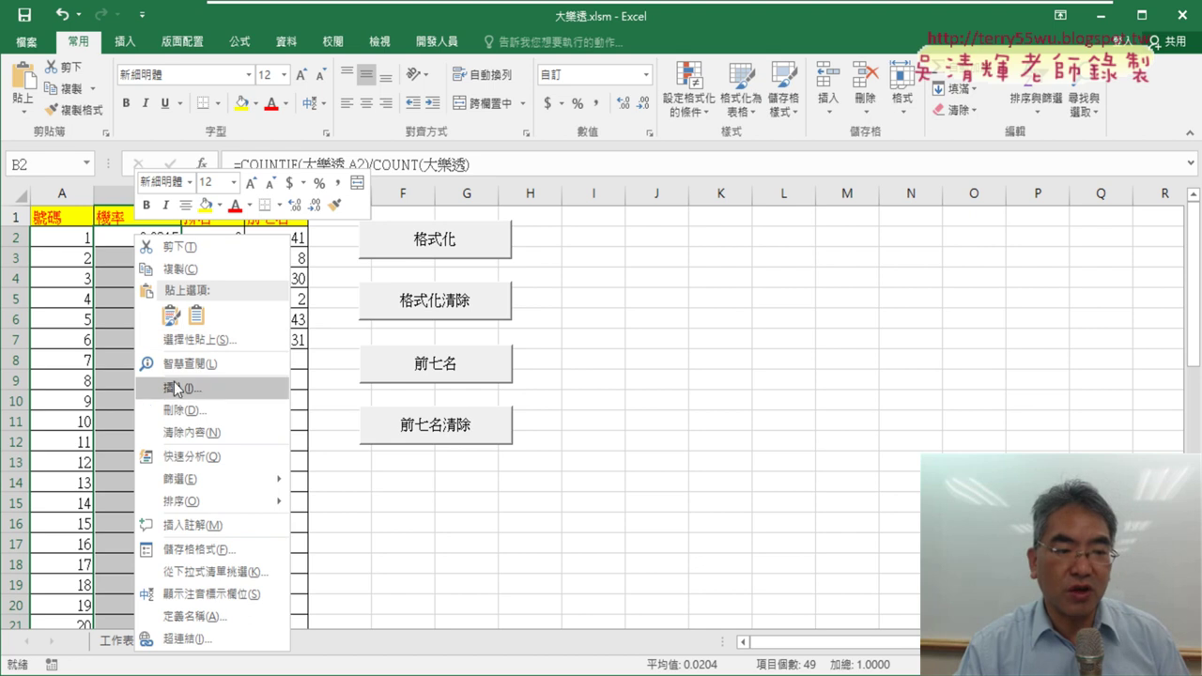
{"action": "left_click", "coordinate": [199, 548]}
{"action": "left_click_drag", "start_coordinate": [371, 188], "coordinate": [762, 97]}
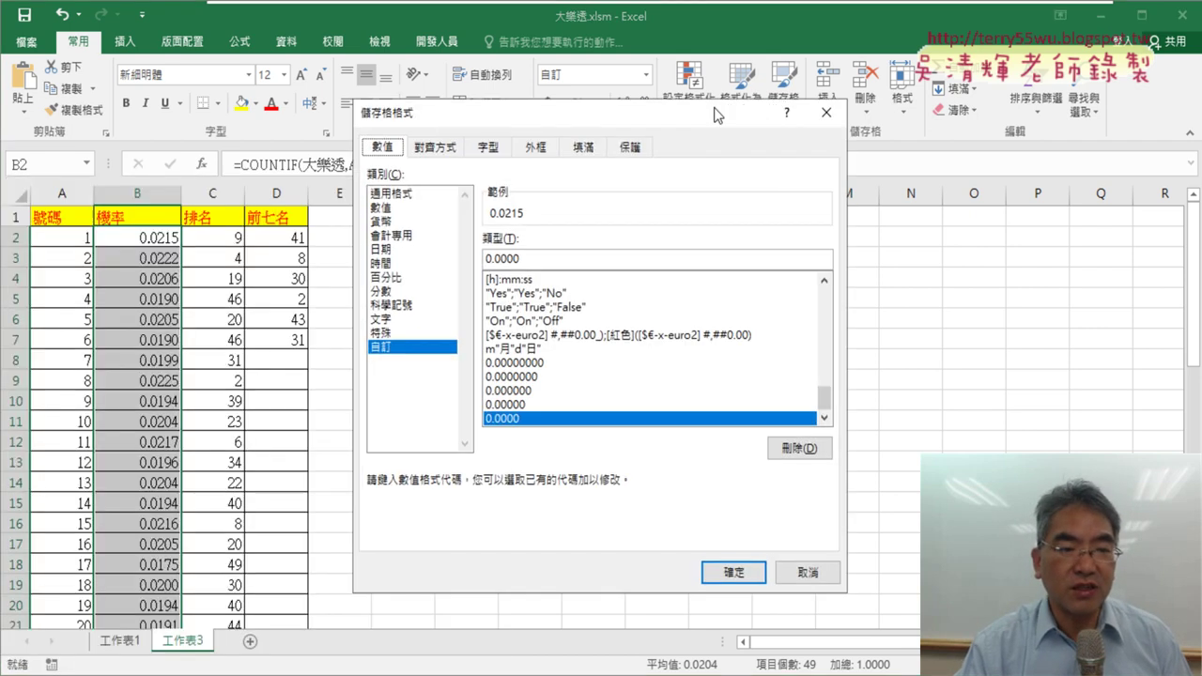
{"action": "left_click", "coordinate": [434, 276]}
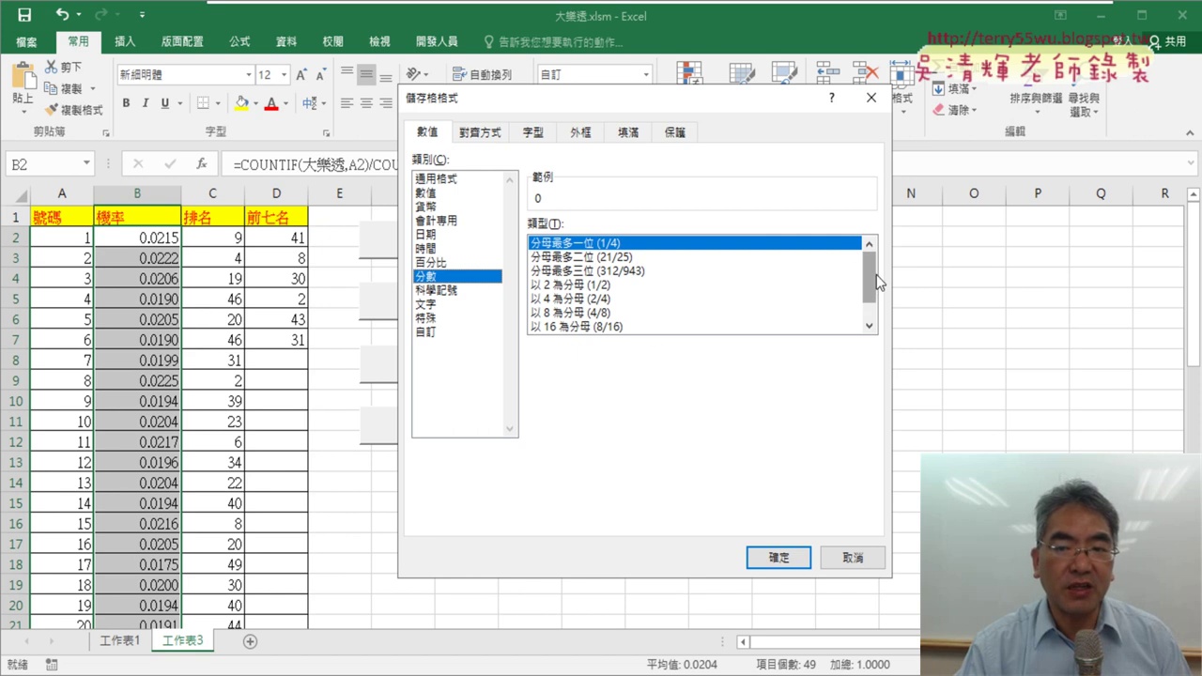
{"action": "scroll", "coordinate": [873, 277], "scroll_direction": "down", "scroll_amount": 1}
{"action": "left_click", "coordinate": [645, 329]}
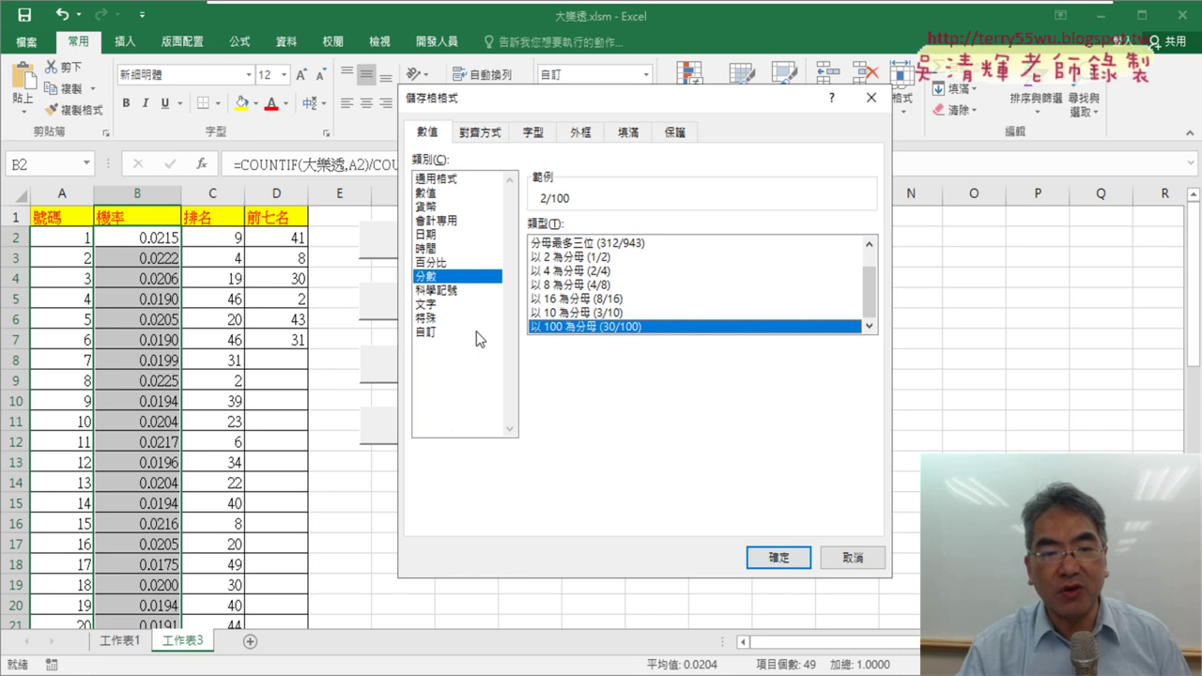
{"action": "left_click", "coordinate": [440, 336]}
{"action": "left_click", "coordinate": [603, 242]}
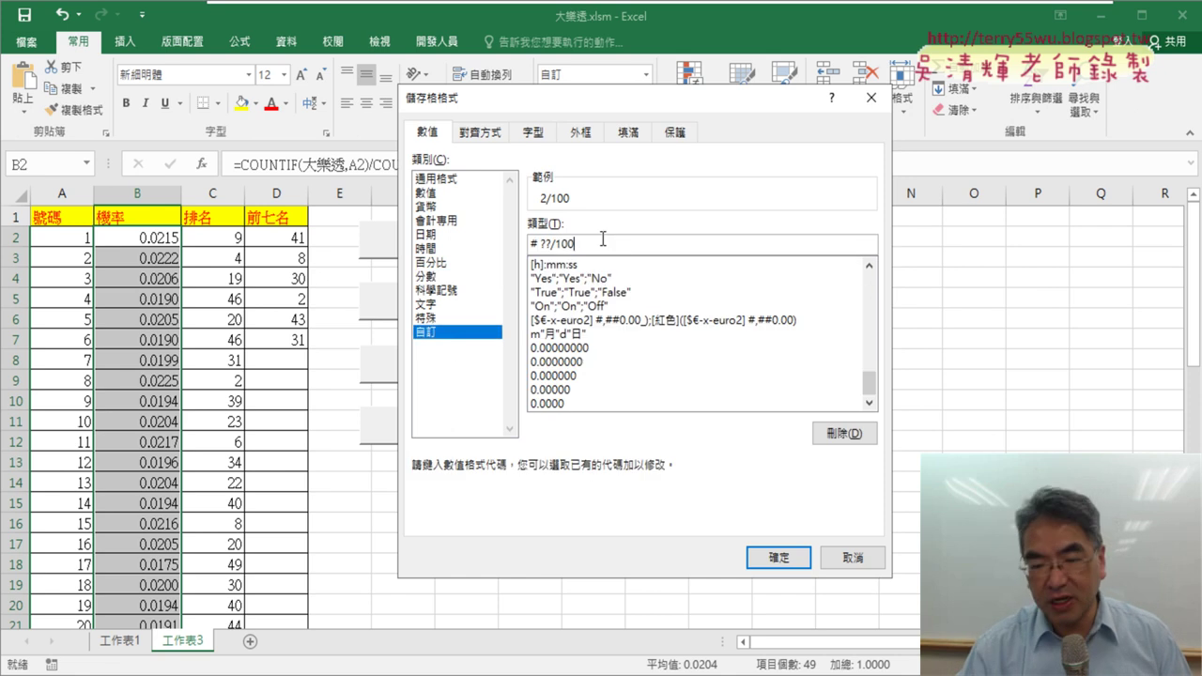
{"action": "type", "text": "00"}
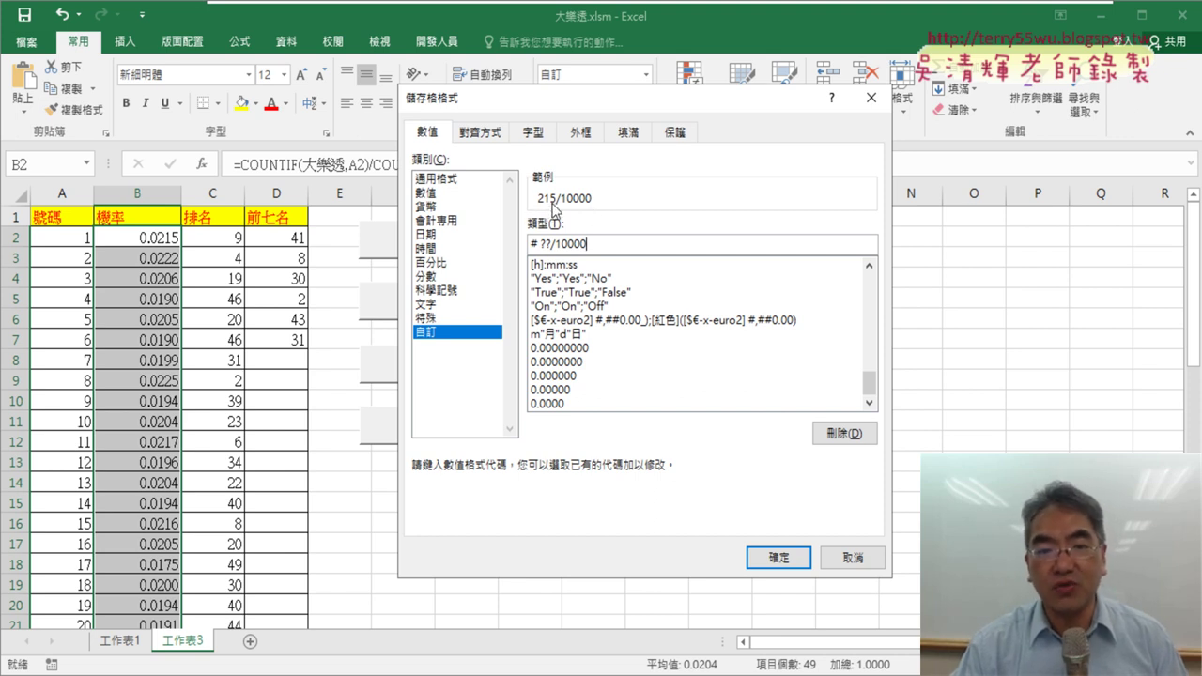
{"action": "left_click", "coordinate": [779, 558]}
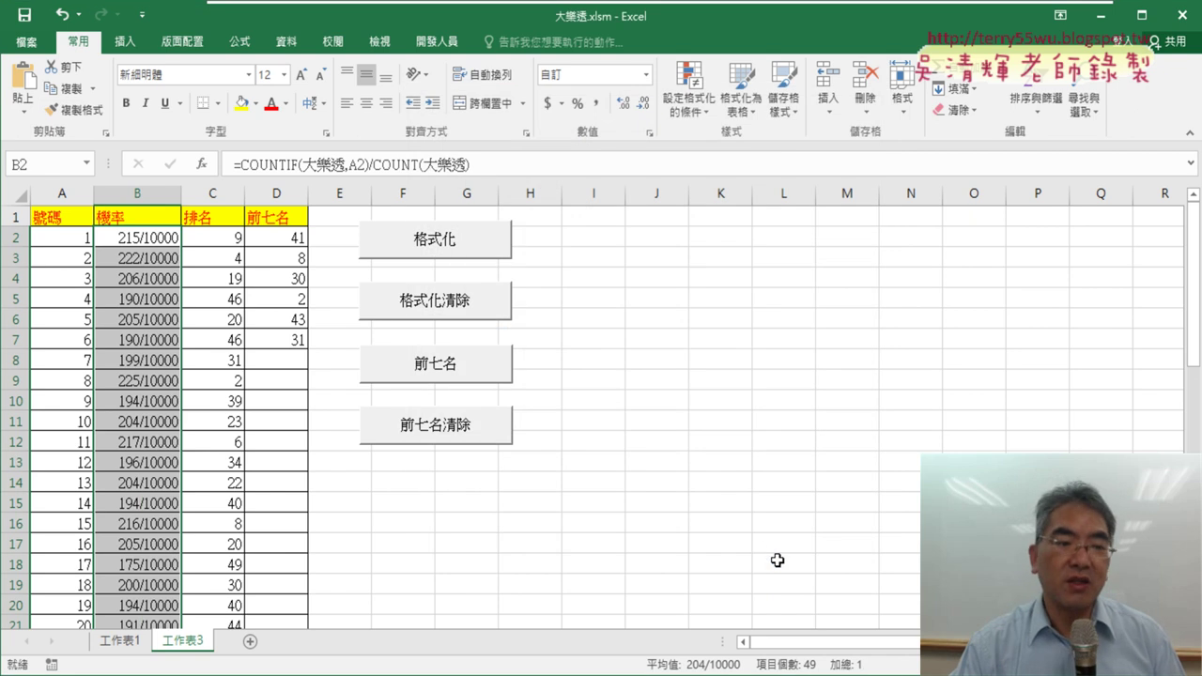
Step: Check the rank formula in C2 and run the 前七名 macro to fill column D
{"action": "left_click", "coordinate": [226, 240]}
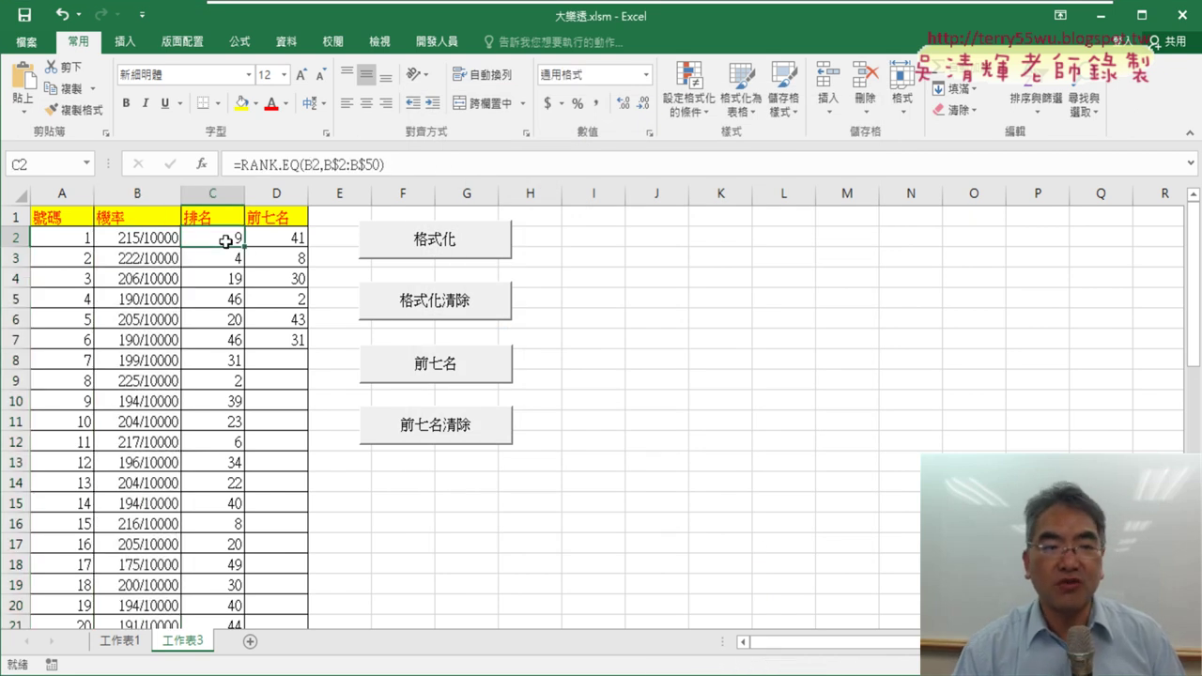
{"action": "left_click", "coordinate": [275, 240]}
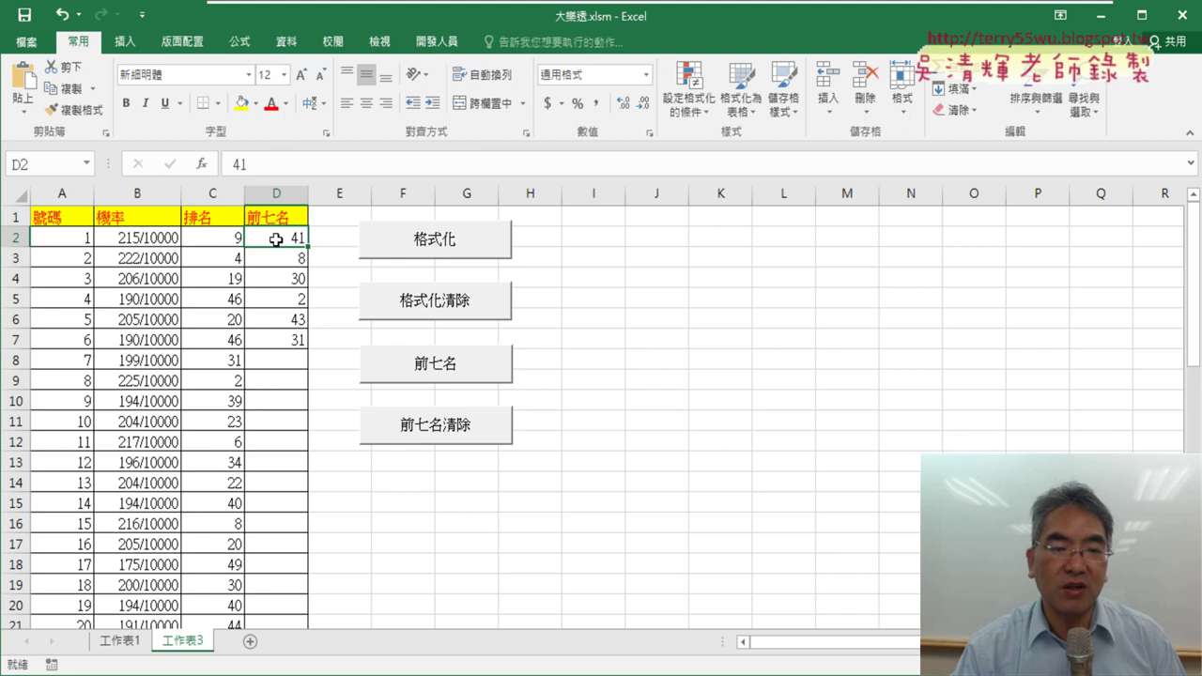
{"action": "left_click", "coordinate": [466, 431]}
{"action": "left_click", "coordinate": [467, 372]}
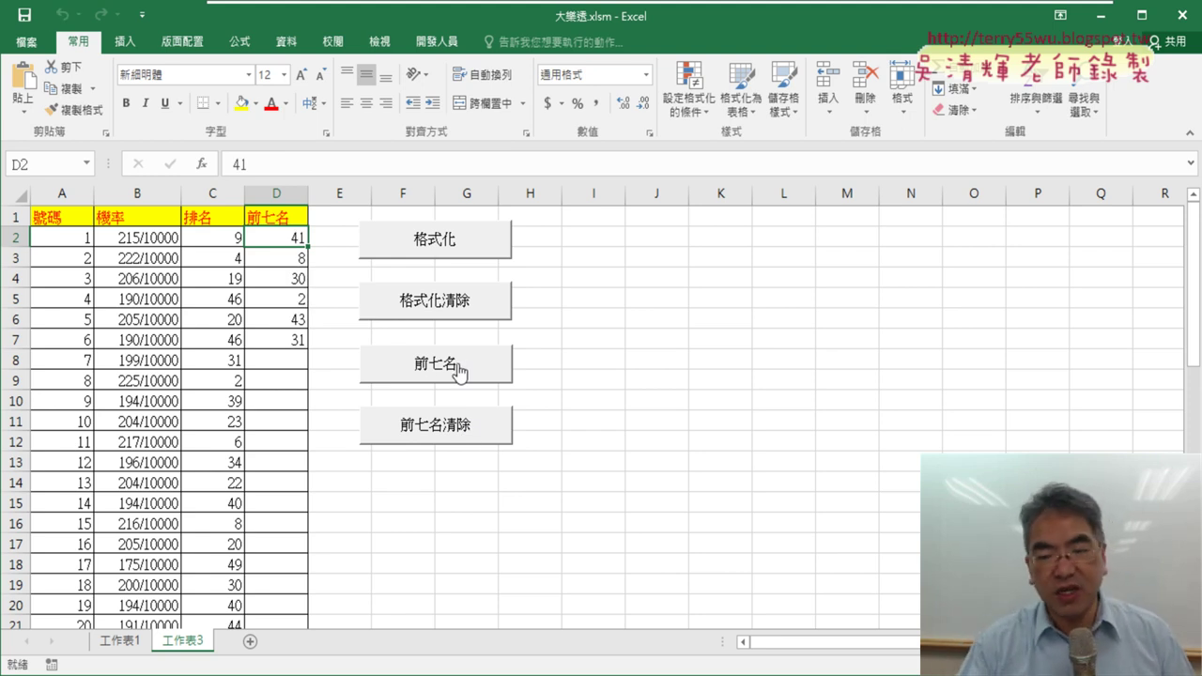
Step: Rerun 前七名清除, 前七名 and 格式化 to list 41, 8, 30, 2, 43, 31 and highlight column A
{"action": "left_click", "coordinate": [470, 425]}
{"action": "mouse_move", "coordinate": [732, 9]}
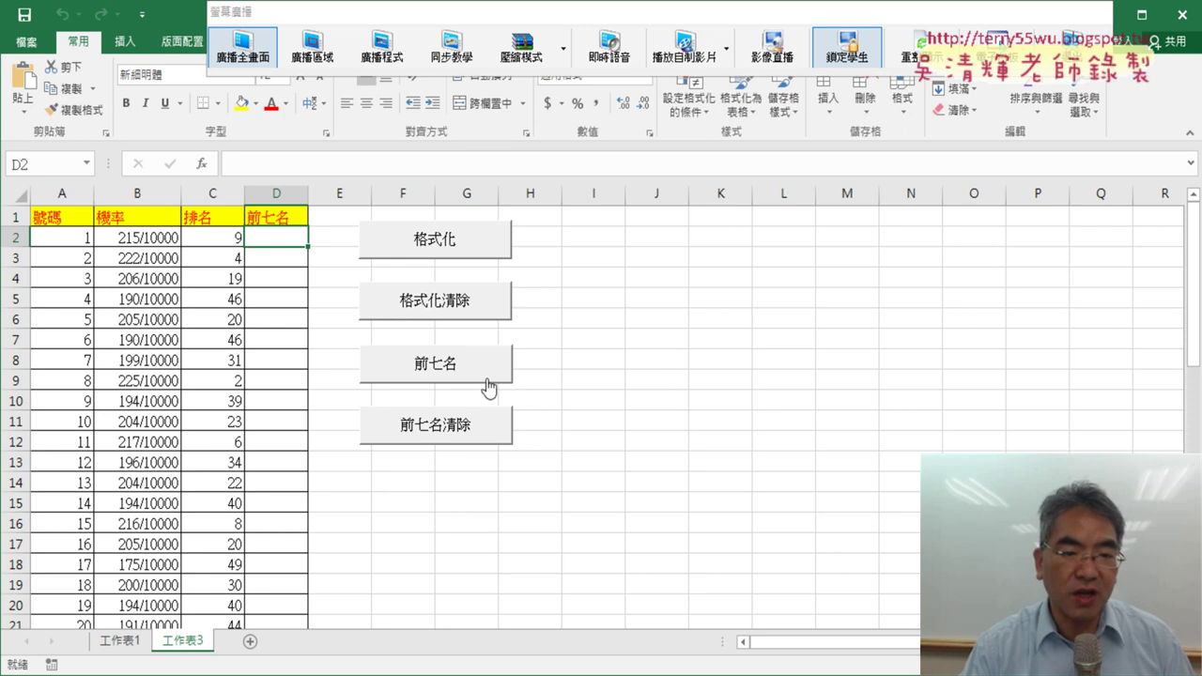
{"action": "left_click", "coordinate": [453, 364]}
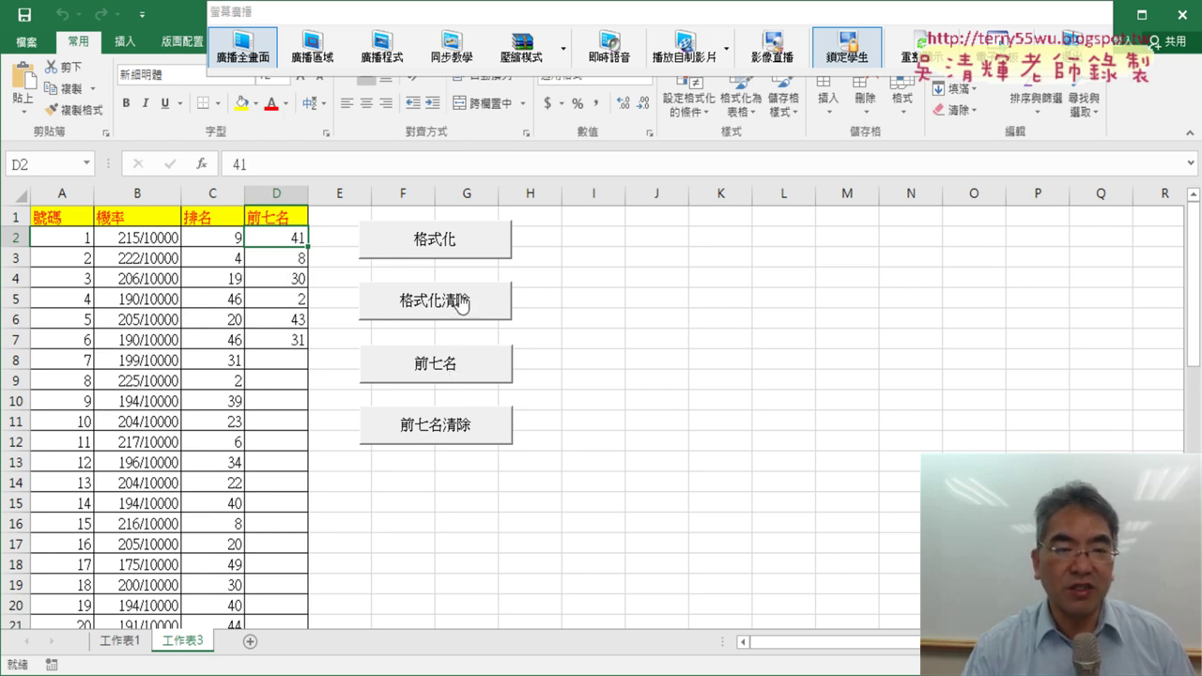
{"action": "left_click", "coordinate": [448, 241]}
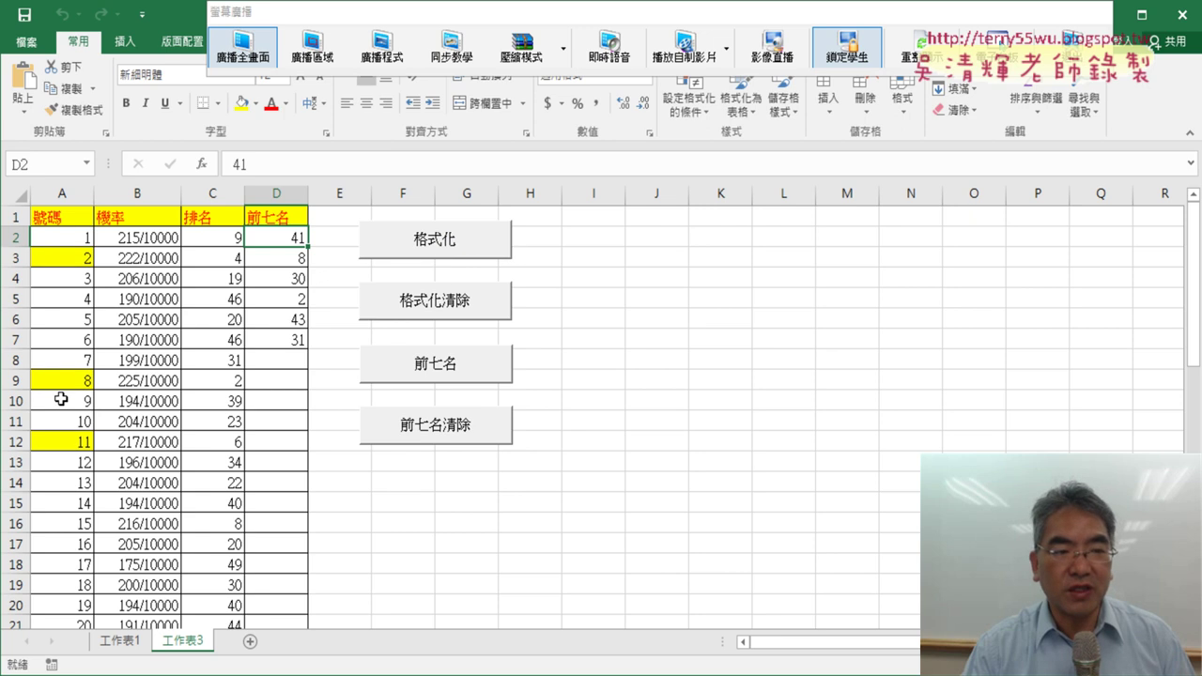
Step: Inspect the top-seven values in D2:D7, then select the rank header C1
{"action": "left_click_drag", "start_coordinate": [291, 237], "coordinate": [297, 350]}
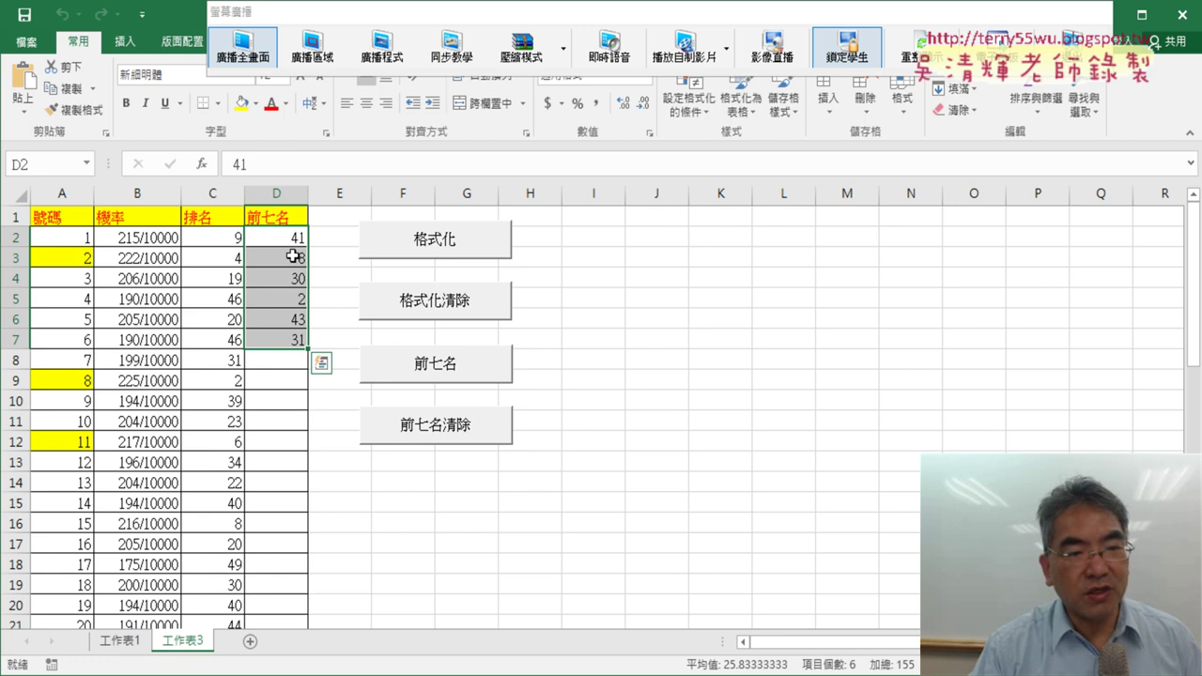
{"action": "left_click_drag", "start_coordinate": [293, 237], "coordinate": [288, 344]}
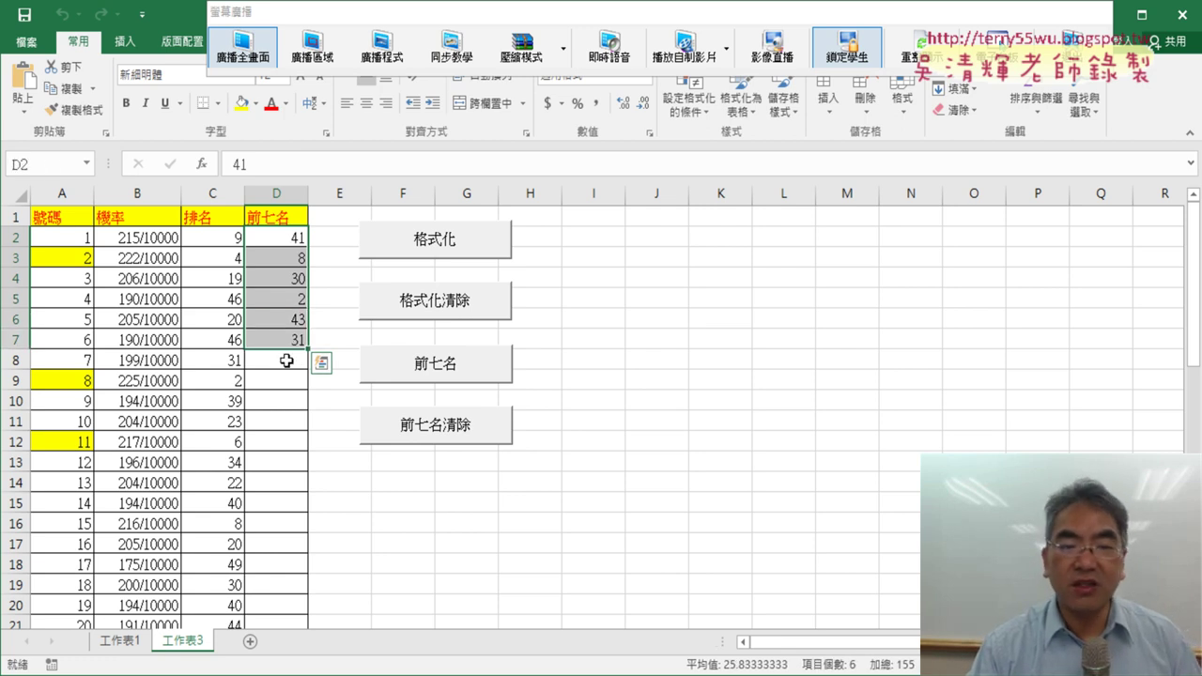
{"action": "left_click", "coordinate": [286, 361]}
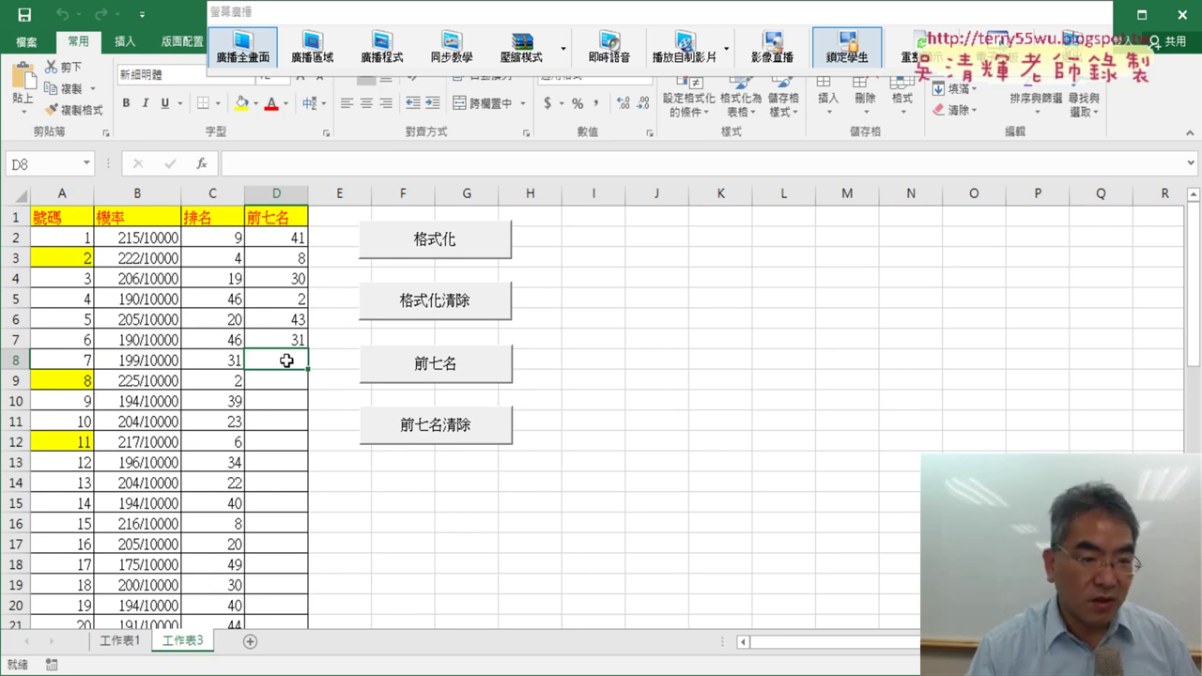
{"action": "left_click", "coordinate": [209, 214]}
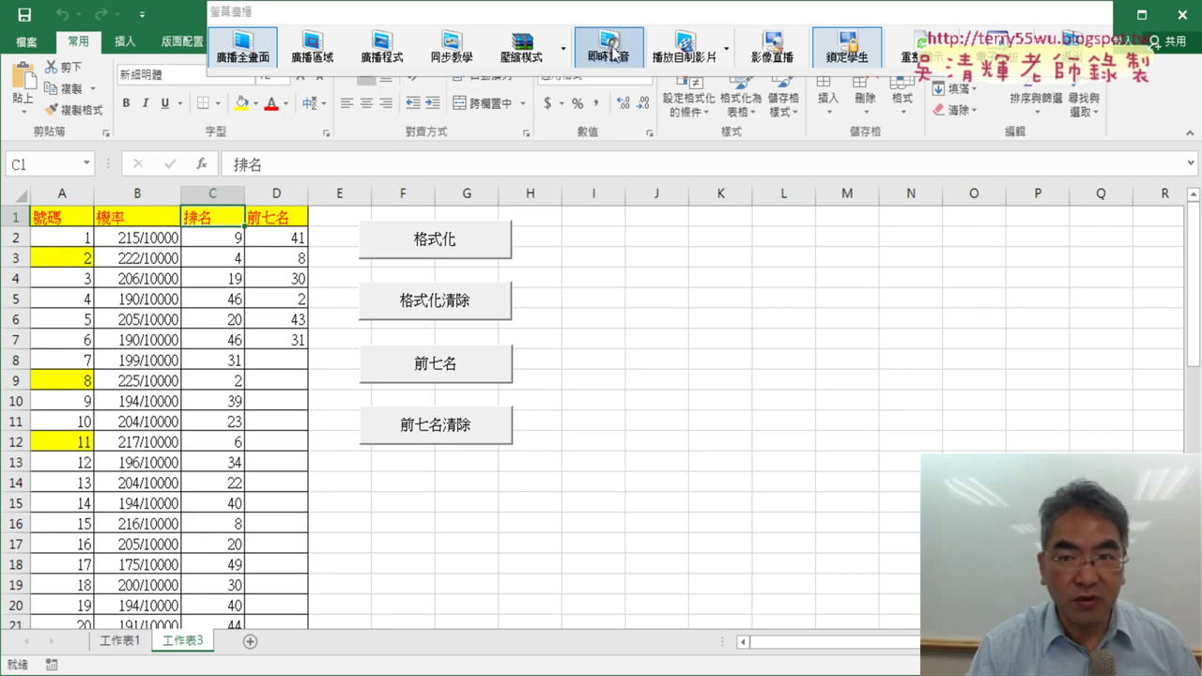
Step: Sort the lottery table ascending by the 排名 column so number 41 ranks first
{"action": "left_click", "coordinate": [217, 233]}
{"action": "left_click", "coordinate": [218, 217]}
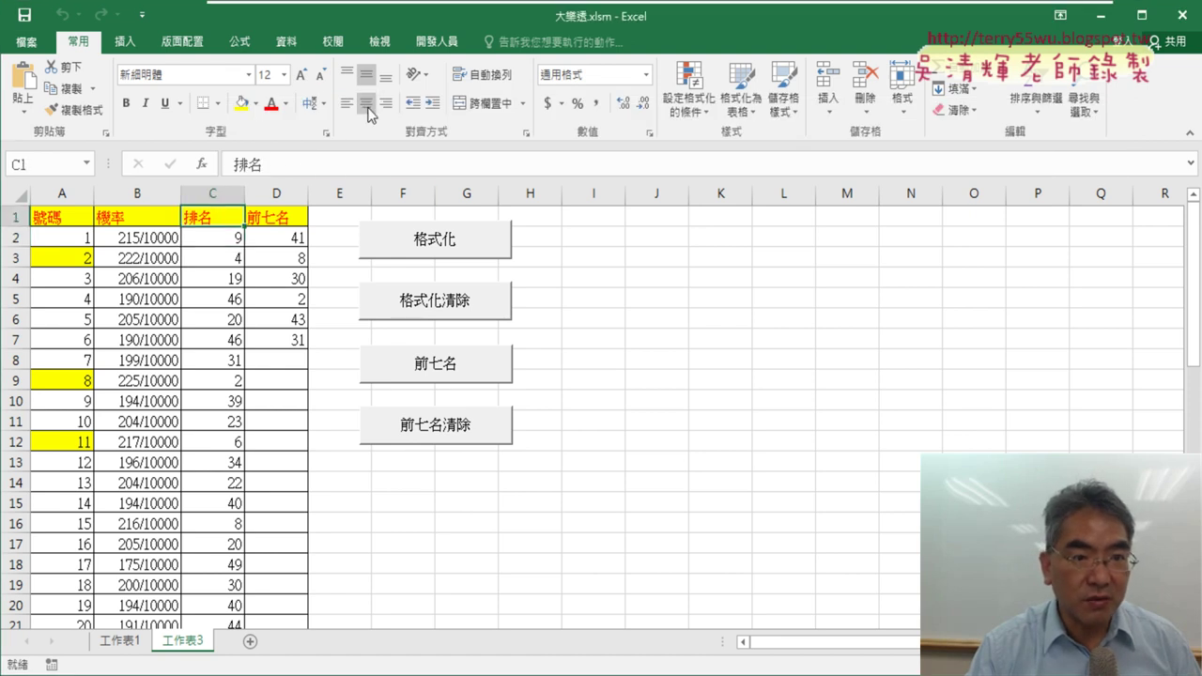
{"action": "left_click", "coordinate": [285, 43]}
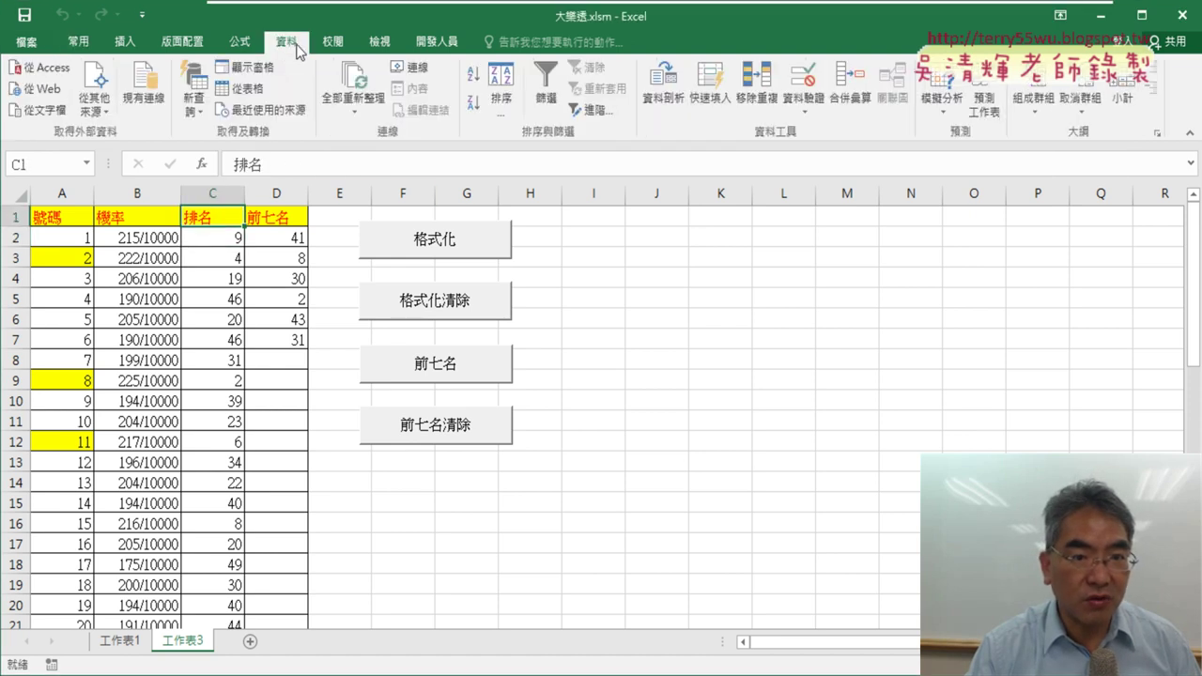
{"action": "left_click", "coordinate": [474, 78]}
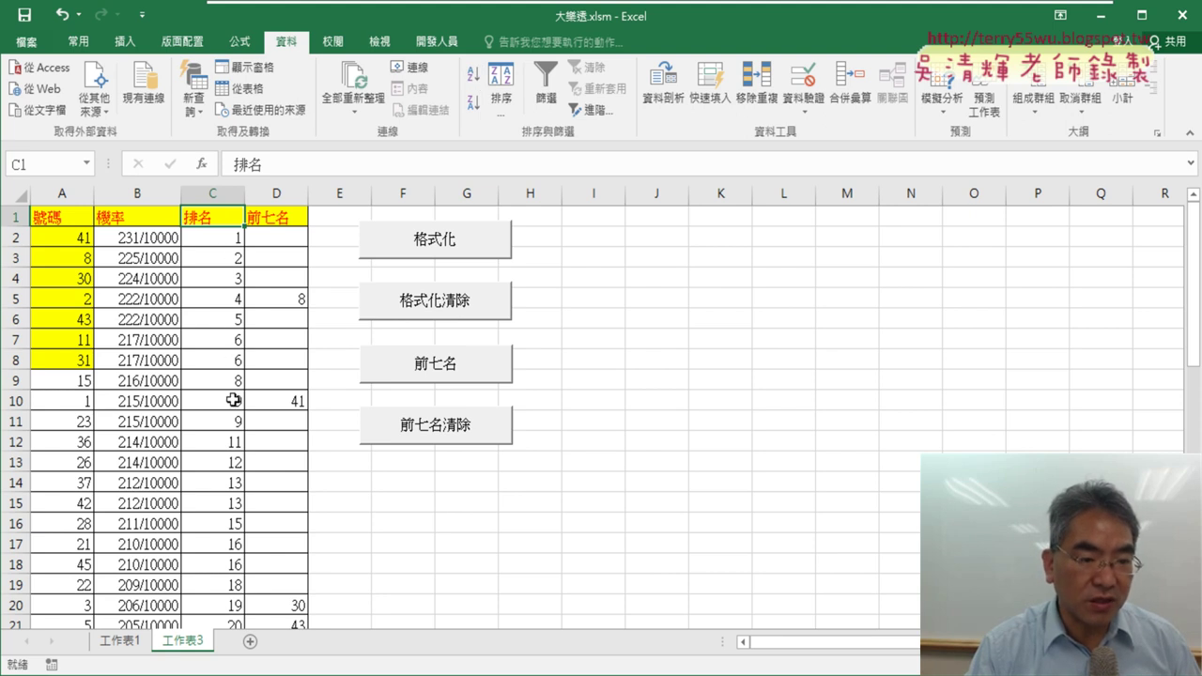
{"action": "left_click_drag", "start_coordinate": [231, 237], "coordinate": [220, 363]}
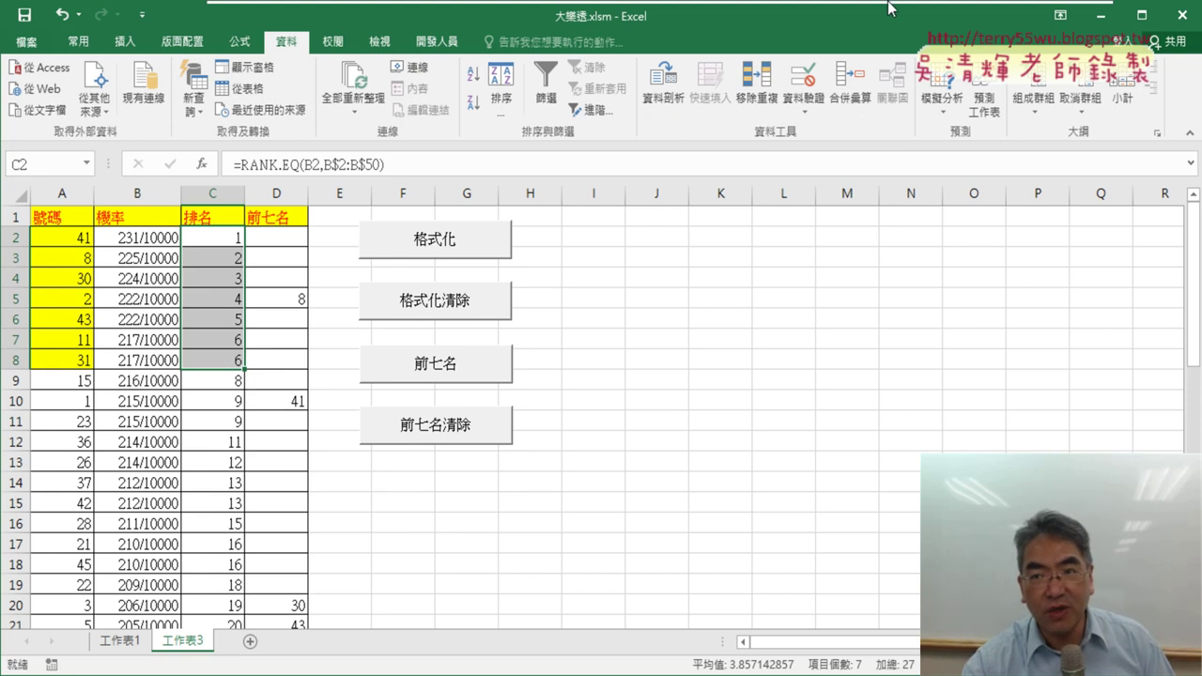
{"action": "mouse_move", "coordinate": [888, 7]}
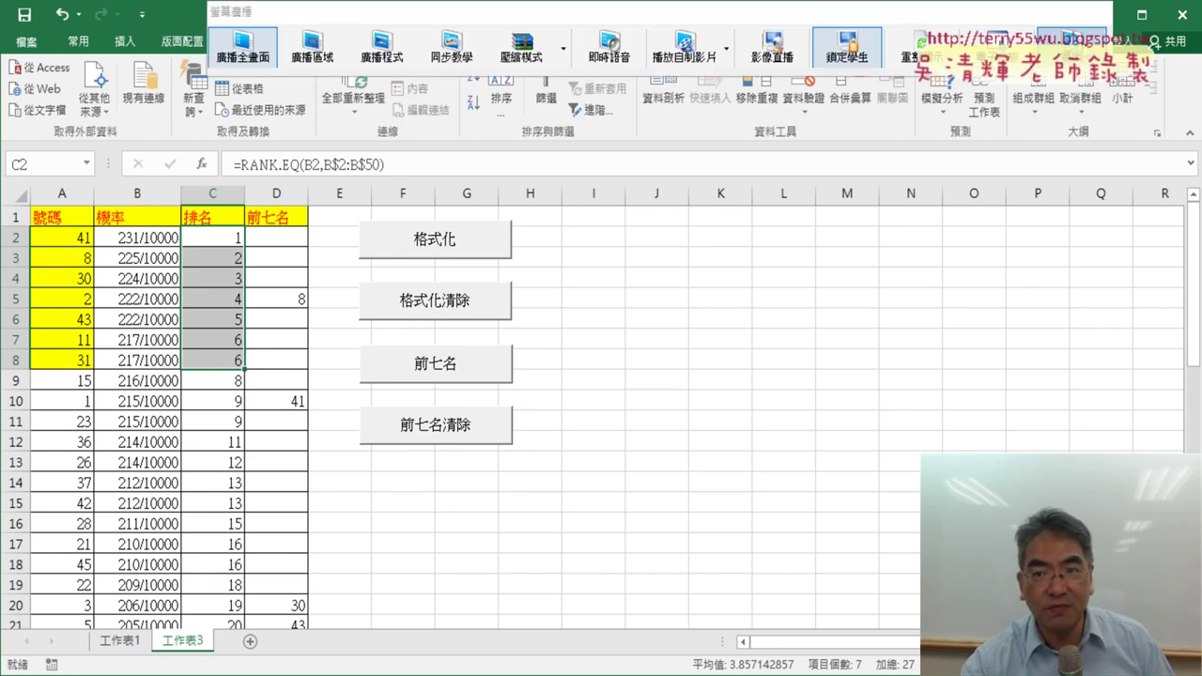